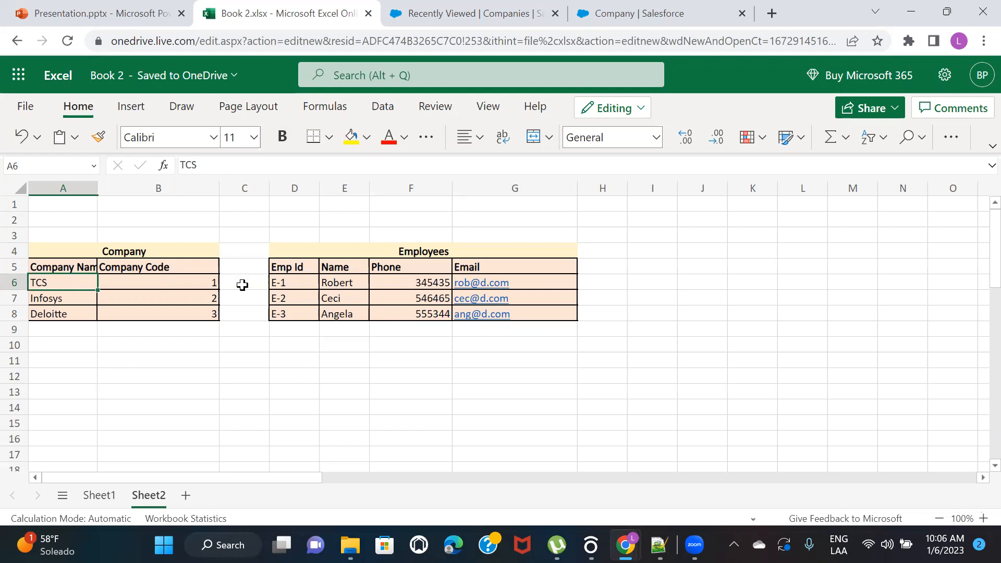
Add a "Company" header in cell H5, next to the Email header of the Employees table
left_click(287, 281)
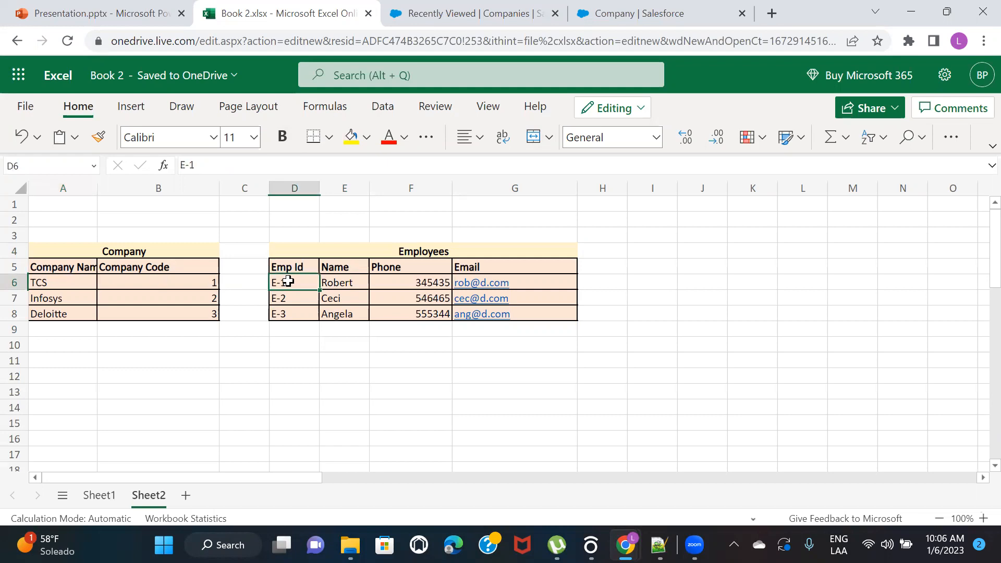
key("Right")
key("Right")
key("Right")
key("Right")
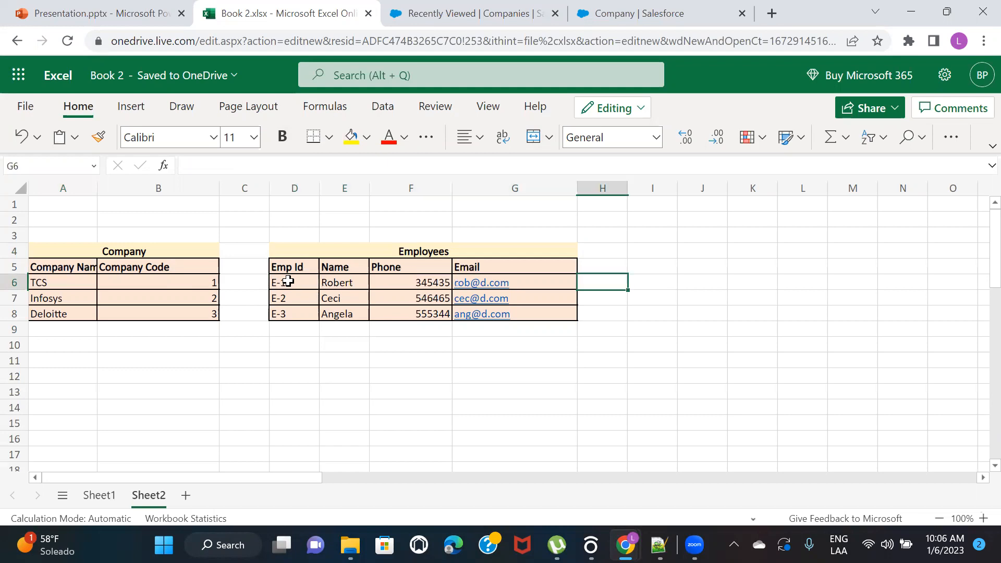
key("Up")
type("Company")
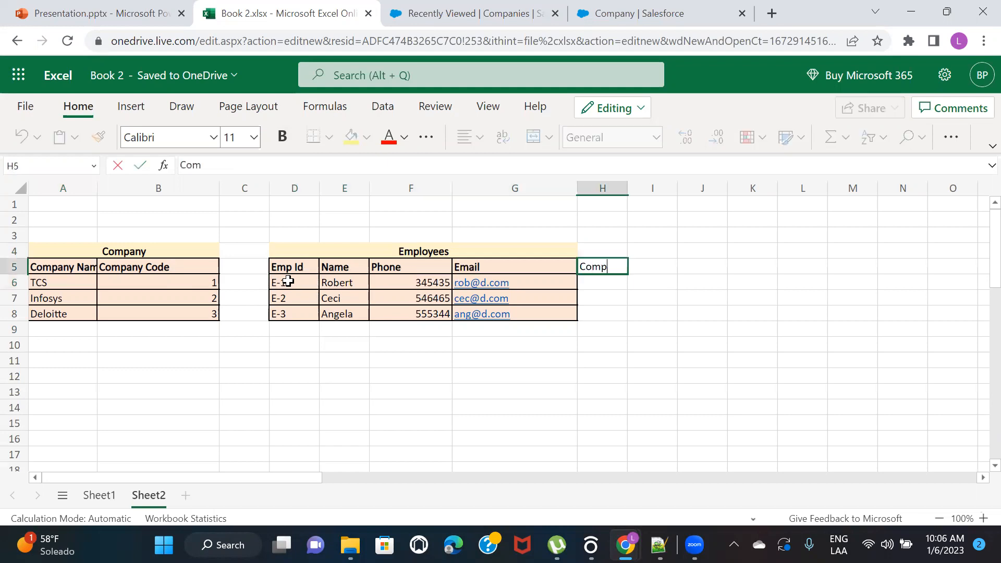
left_click(596, 283)
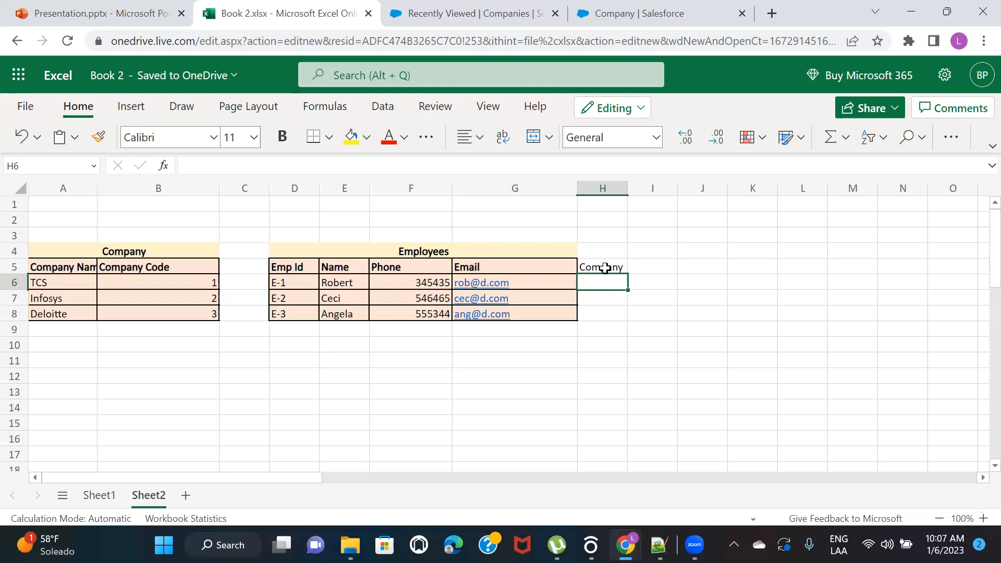
Widen column A so that the Company Name header fits inside its cell
left_click(110, 252)
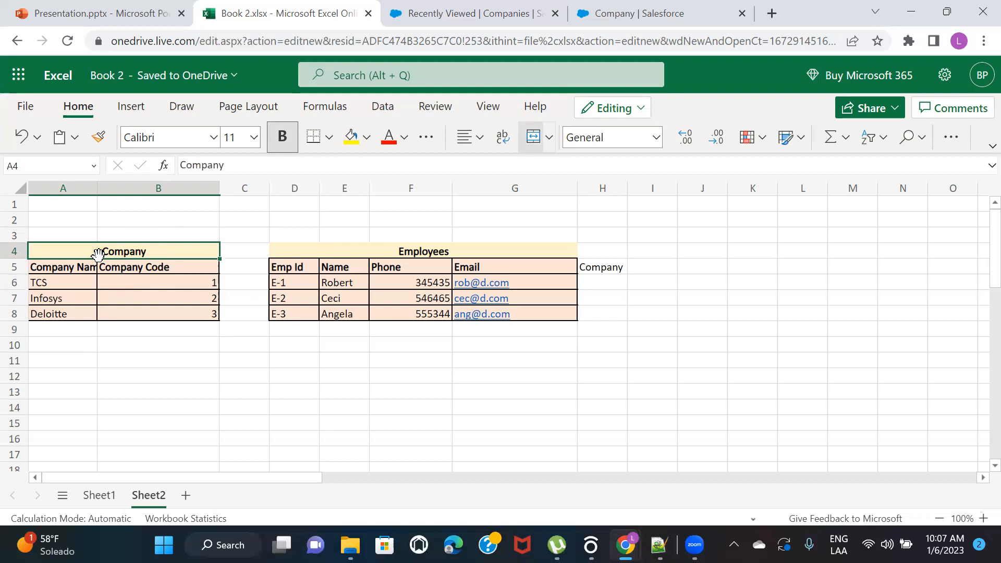
left_click_drag(97, 189, 124, 190)
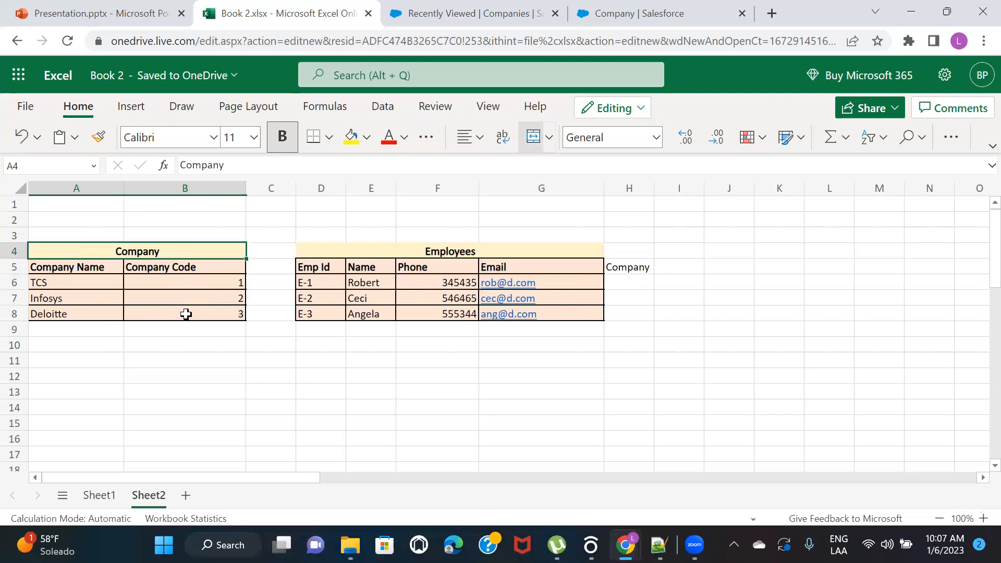
left_click(76, 280)
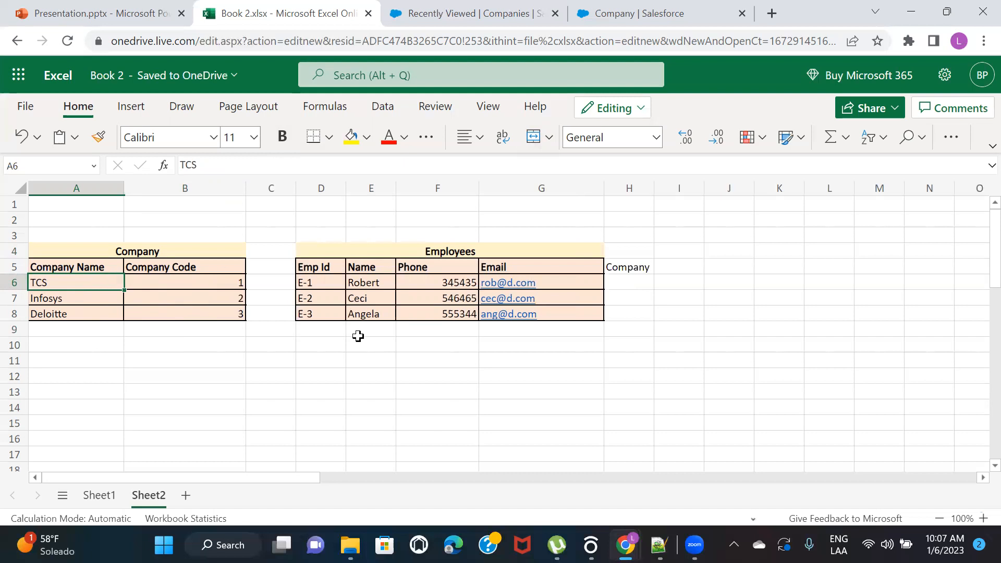
Add the employee IDs E-5, E-6 and E-7 in cells D9 to D11 below the existing Emp Id entries
left_click(323, 329)
type("E-5")
key("Return")
type("E-6")
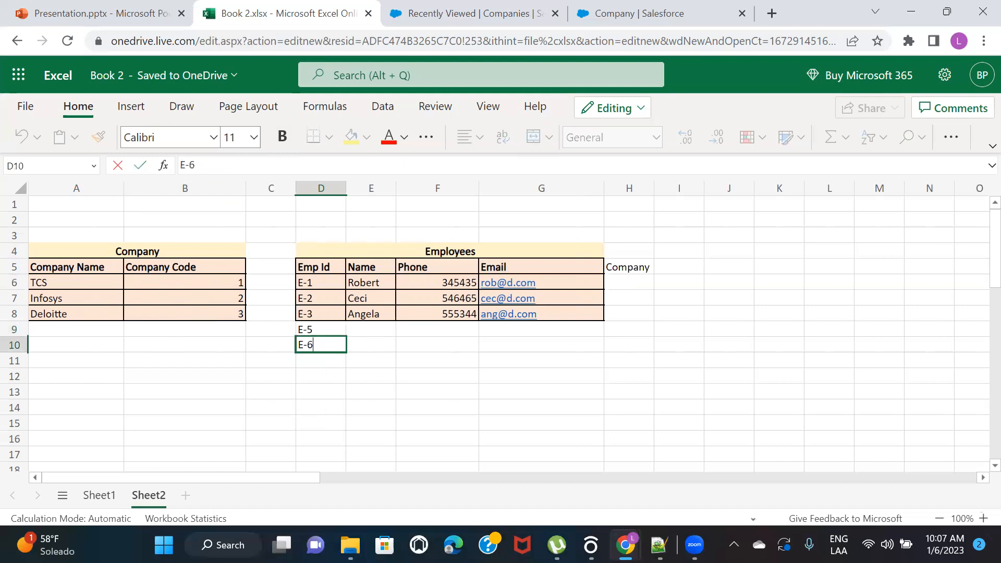
key("Return")
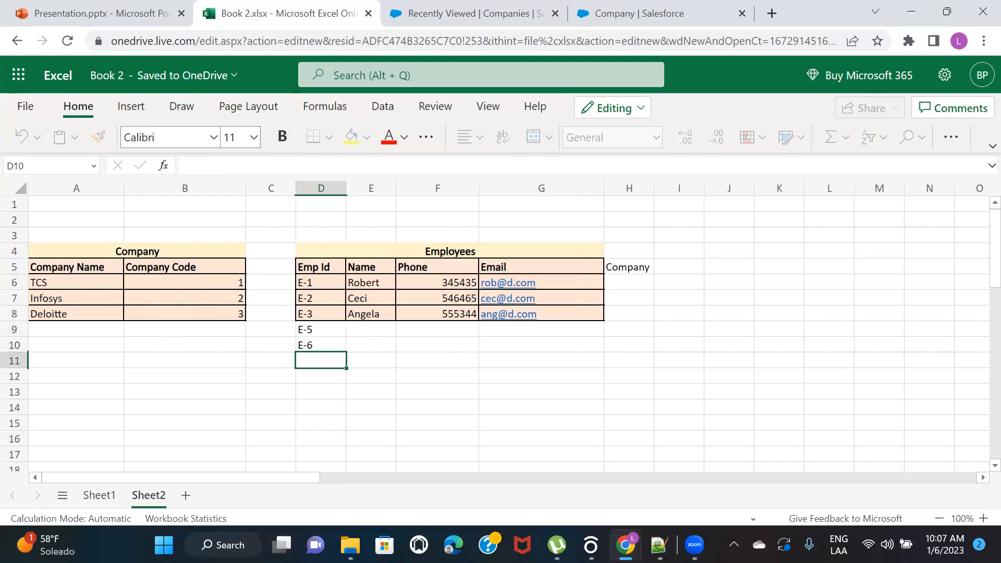
type("E-7")
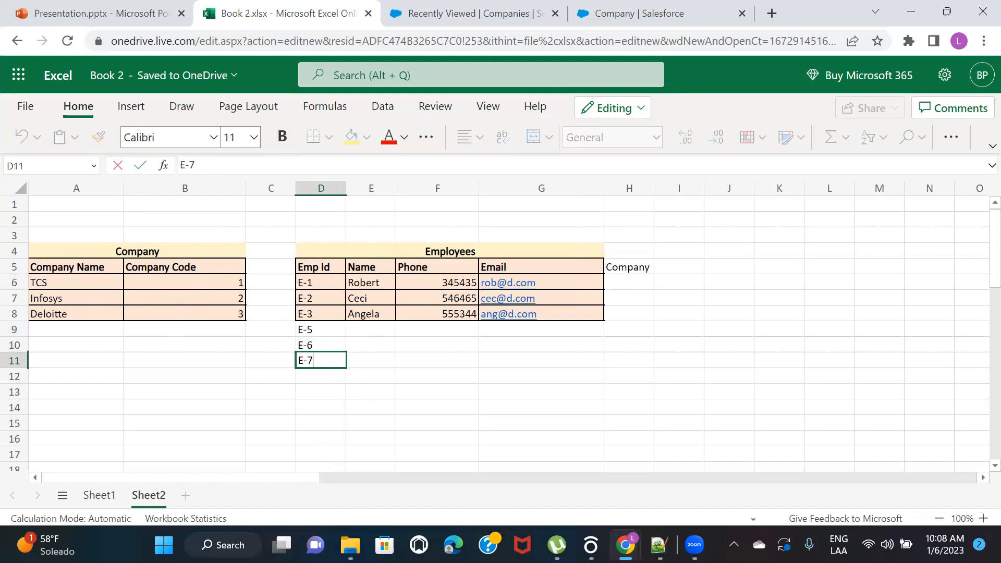
key("Tab")
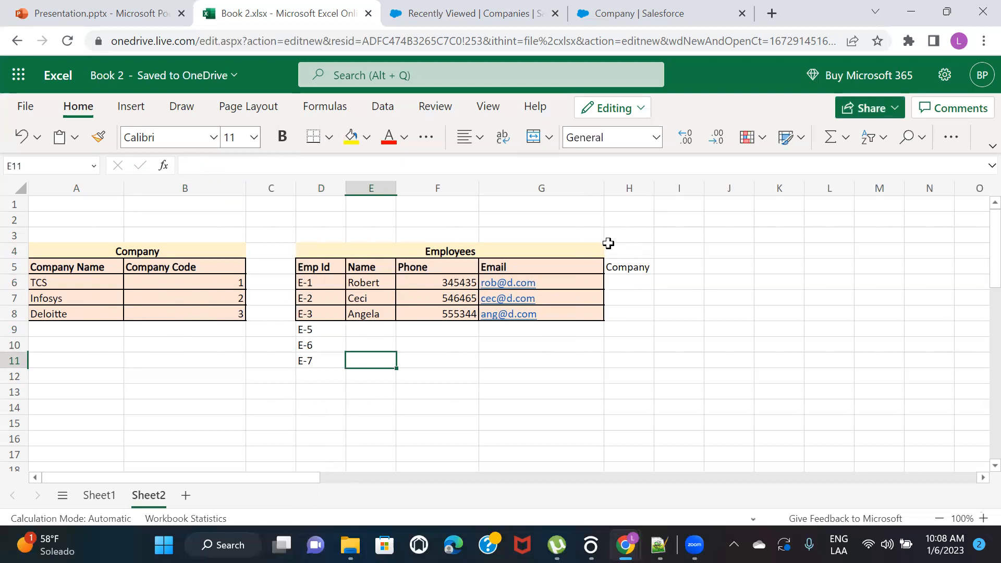
Insert a new column before the Employees table's Company column and enter the header "Salary" in H5
left_click(622, 187)
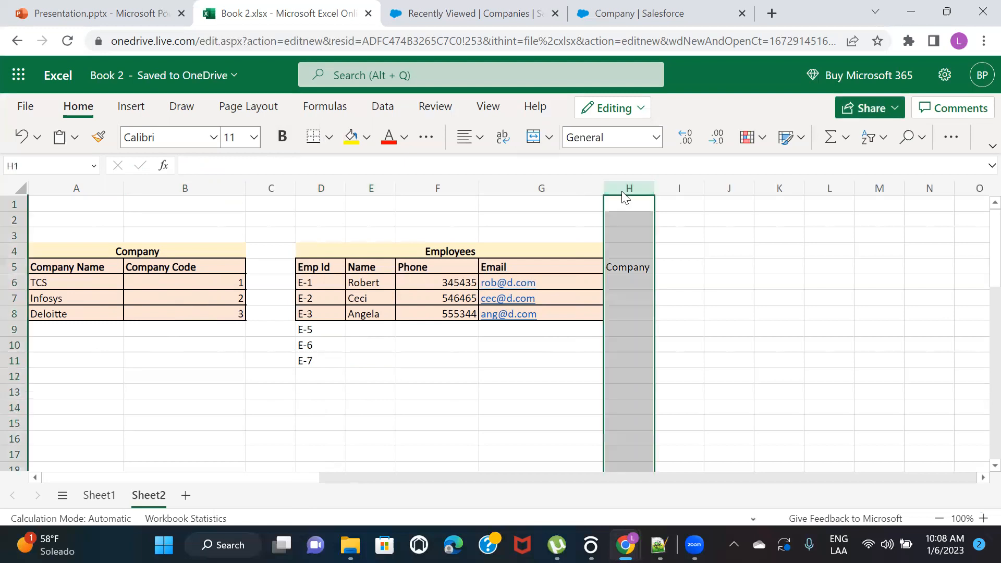
right_click(622, 189)
left_click(690, 231)
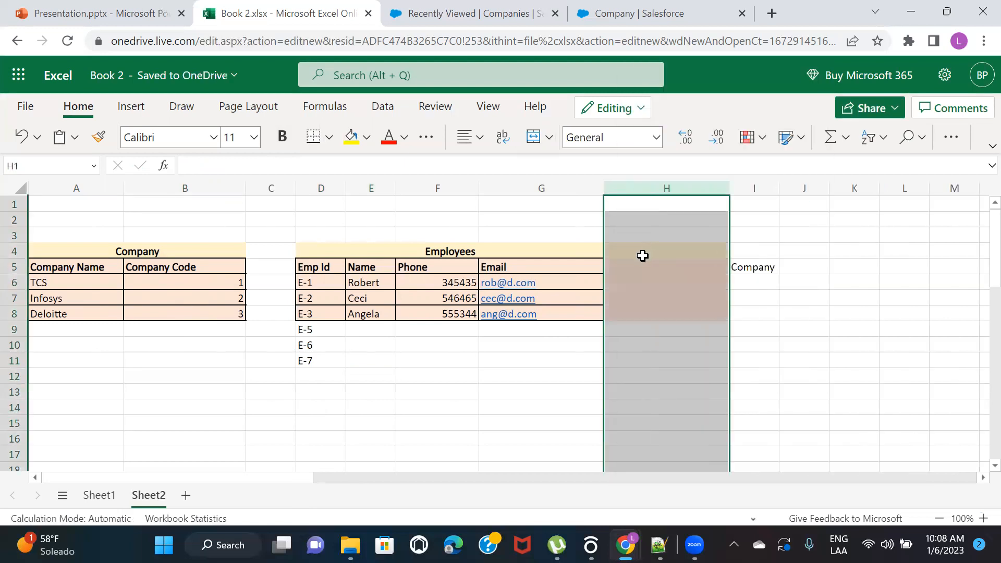
left_click(624, 266)
type("Salary")
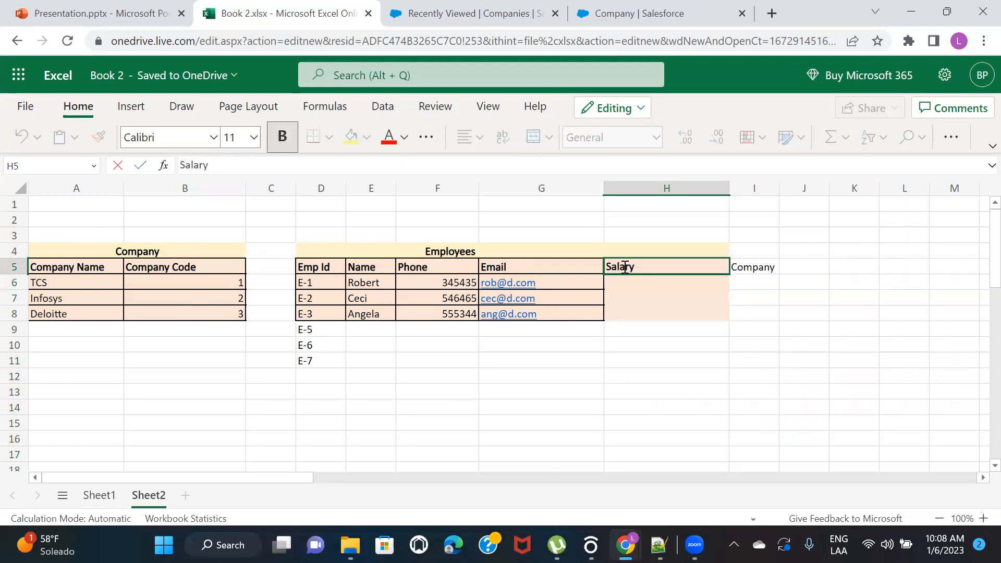
Enter the salaries 1000, 2000 and 3000 in H6 to H8 for employees E-1 to E-3
key("Return")
type("324234")
key("BackSpace")
key("BackSpace")
key("BackSpace")
key("BackSpace")
key("BackSpace")
key("BackSpace")
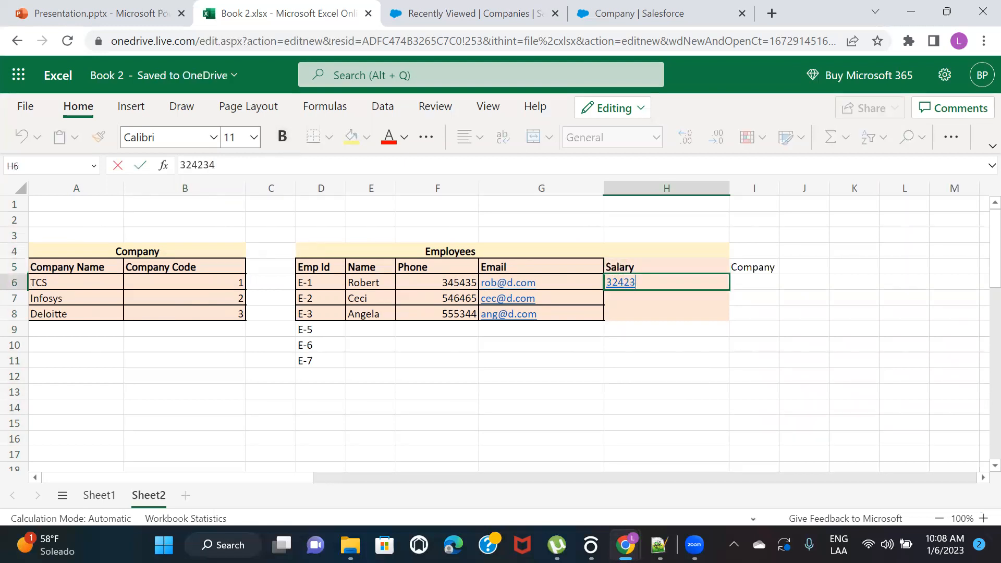
type("1000")
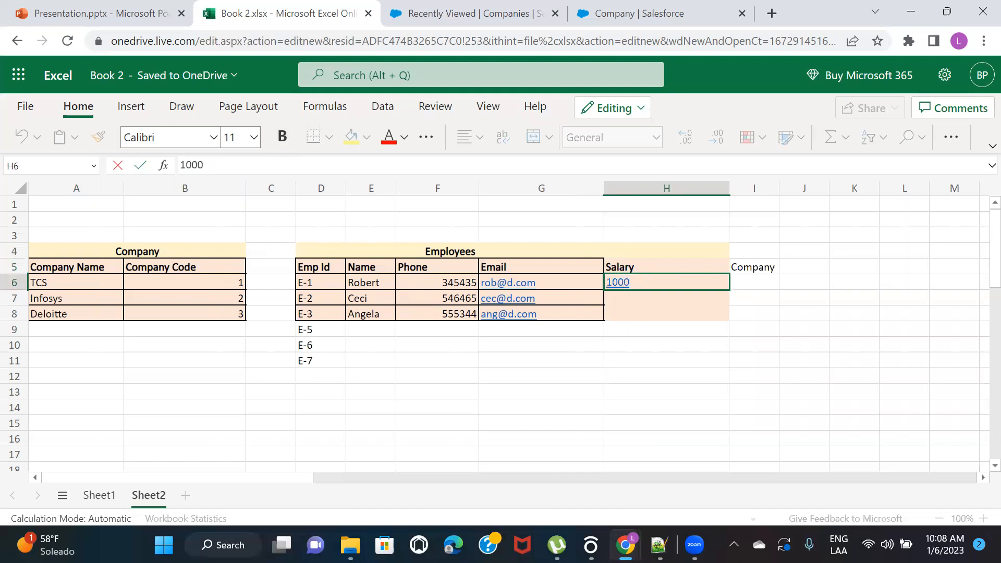
key("Return")
type("2000")
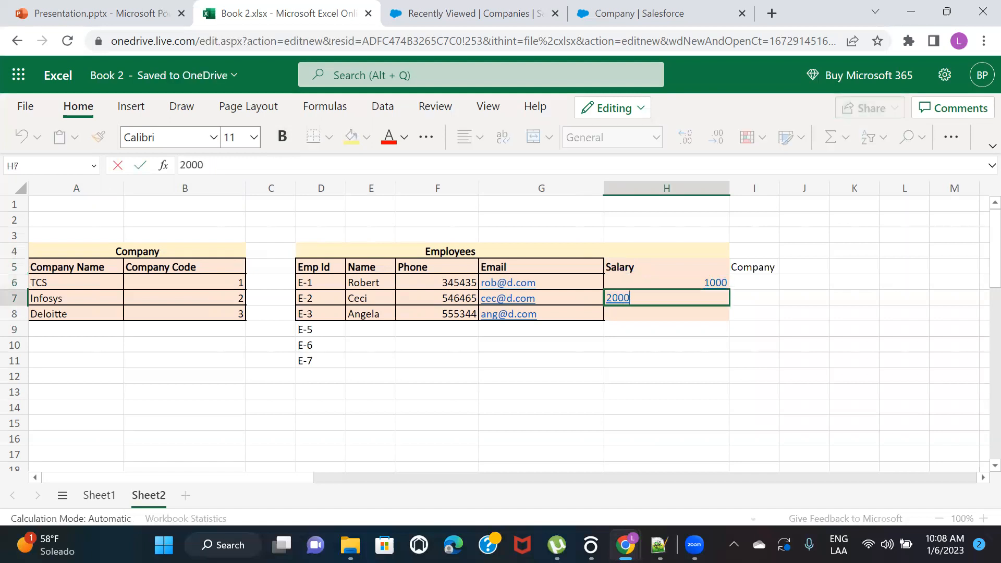
key("Return")
type("3000")
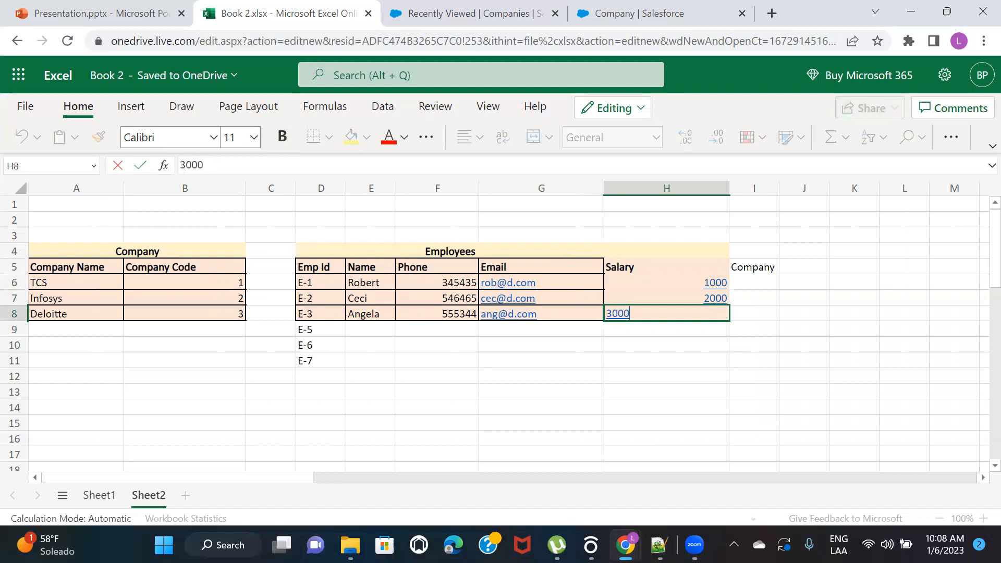
key("Return")
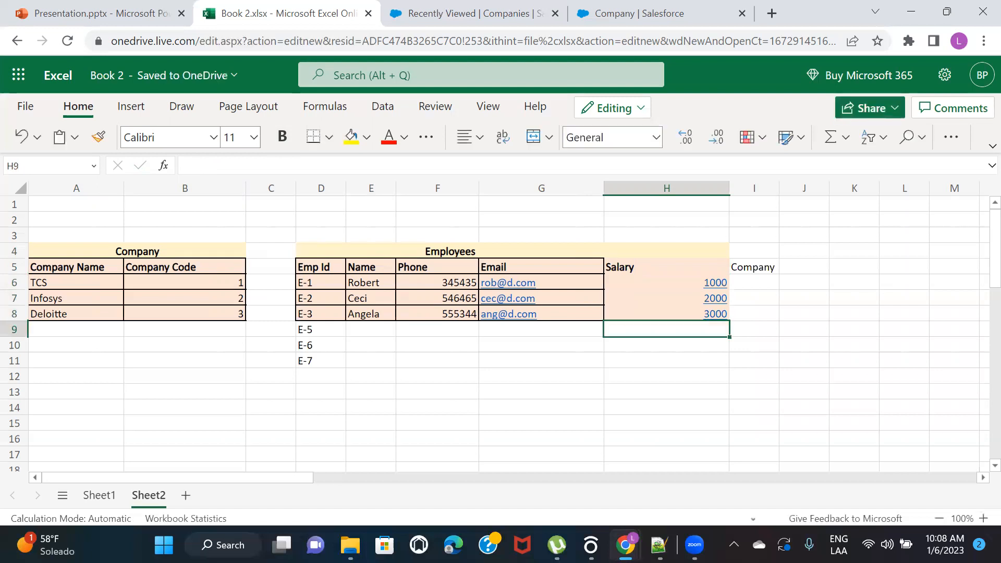
Enter the salaries 1000, 2000 and 3000 in H9 to H11 for employees E-5 to E-7
type("1000")
key("Return")
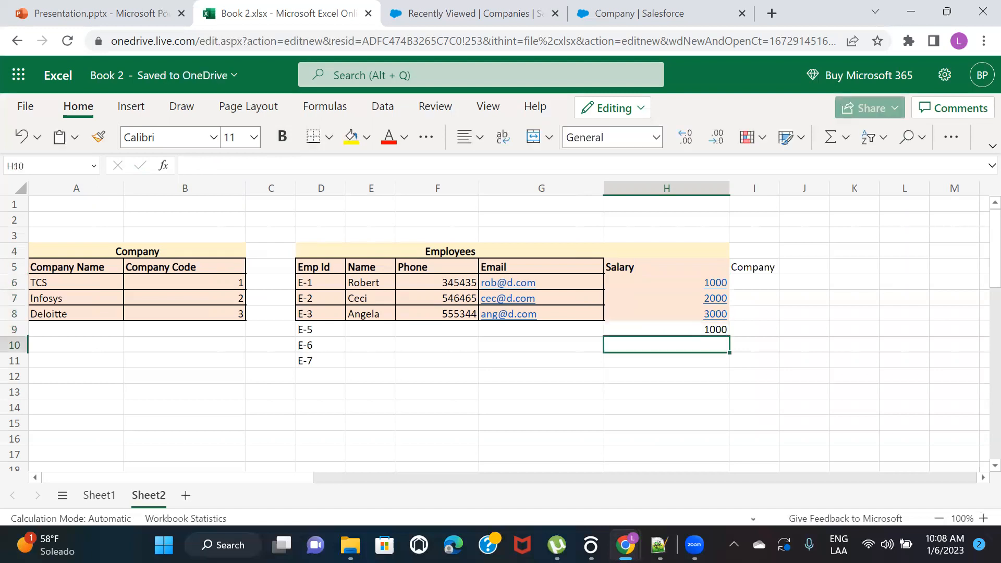
type("2000")
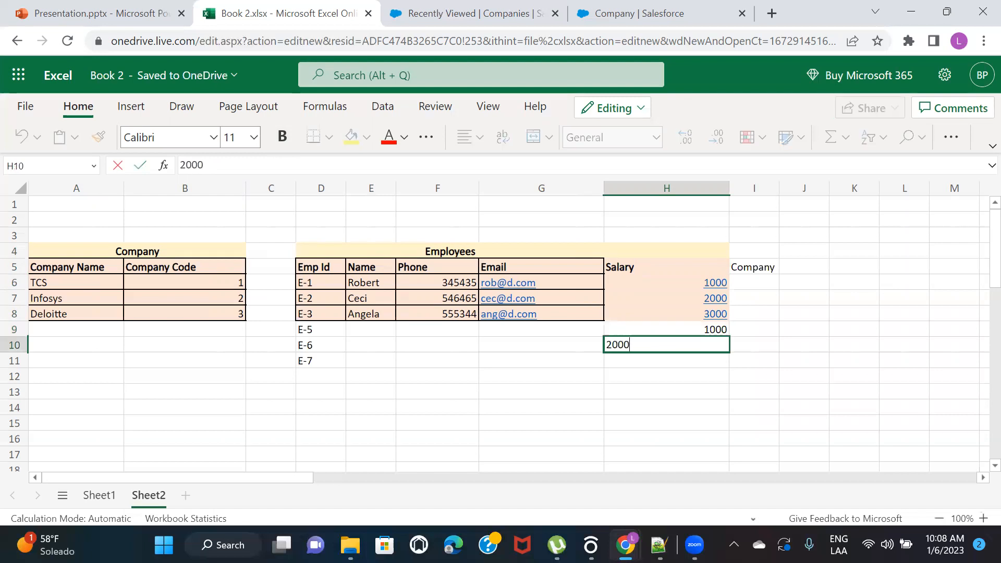
key("Return")
type("3000")
key("Tab")
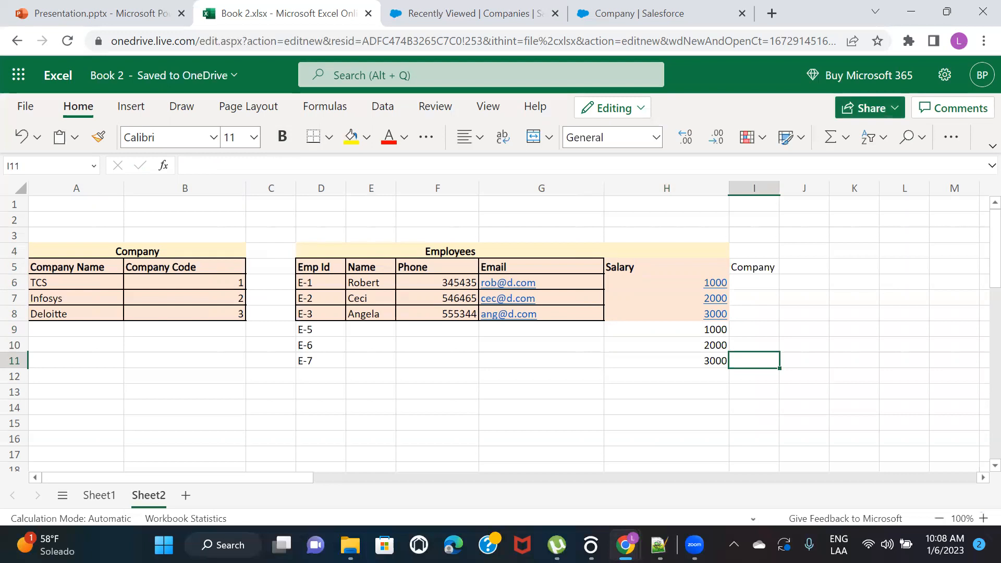
Copy the Email header's formatting onto the Salary and Company headers in H5:I5
left_click(581, 264)
left_click(98, 136)
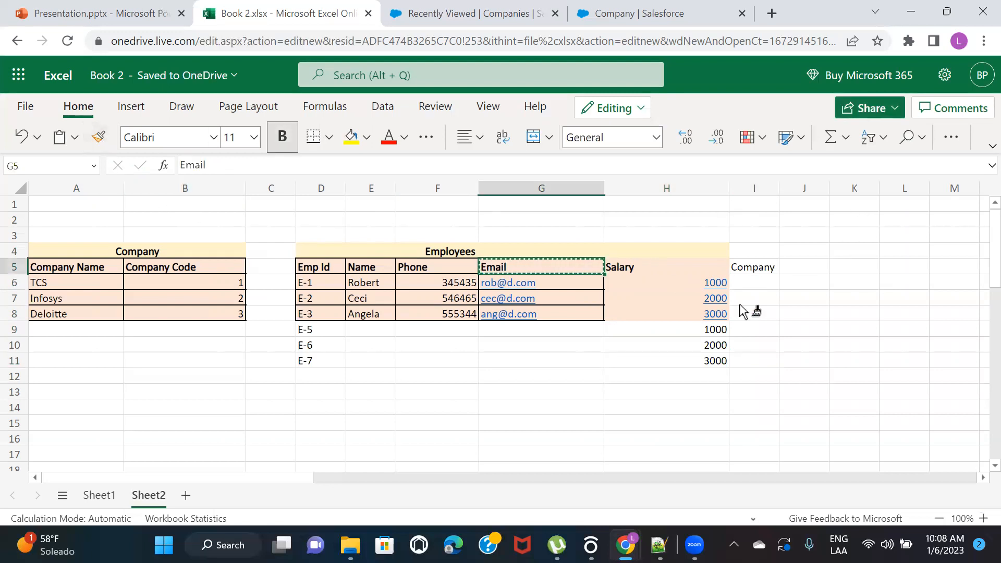
left_click(646, 267)
left_click_drag(646, 267, 753, 267)
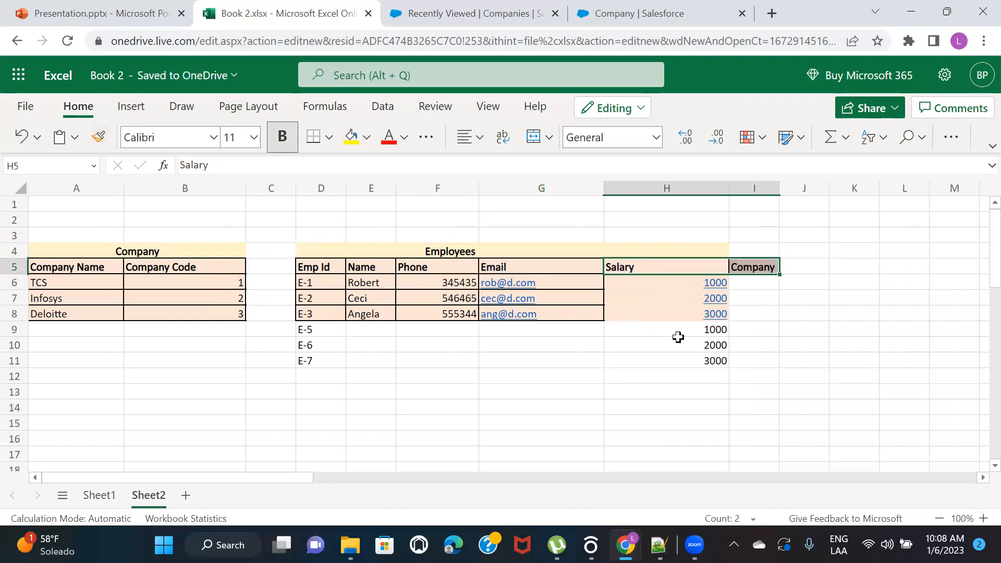
Copy the table body formatting onto the salary cells H6:H11 and the new employee rows from D9 through row 11
left_click(359, 295)
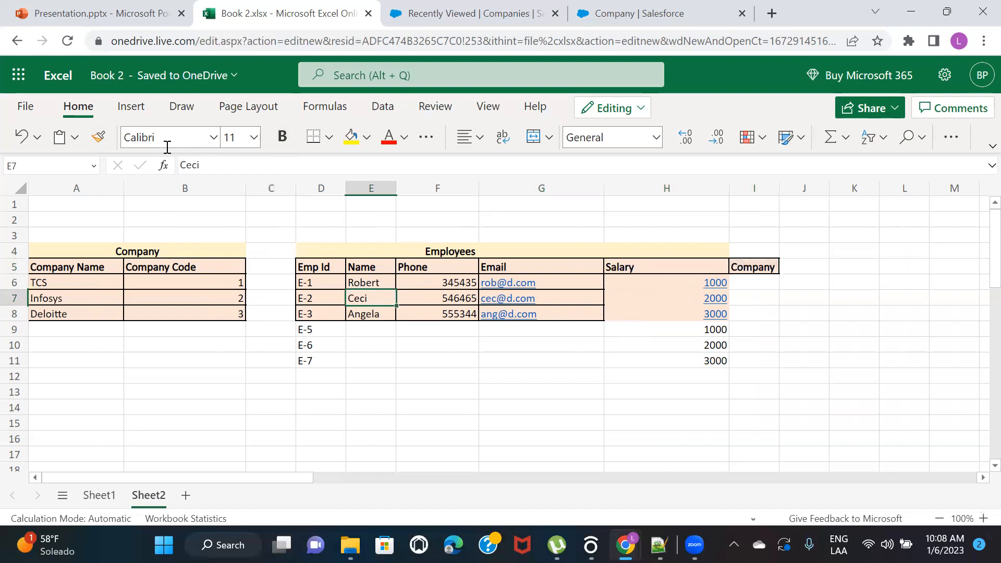
left_click(98, 136)
left_click_drag(670, 281, 664, 353)
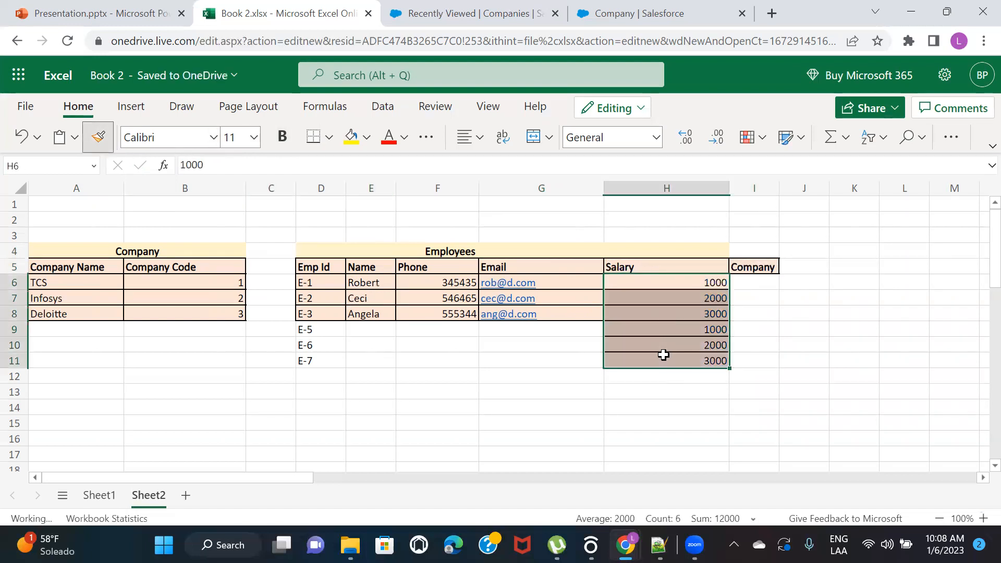
left_click(98, 136)
mouse_move(307, 334)
left_mouse_down()
mouse_move(625, 358)
mouse_move(608, 350)
left_mouse_up()
Enter the placeholder names x, y and z in E9 to E11 for the three new employees
left_click(350, 329)
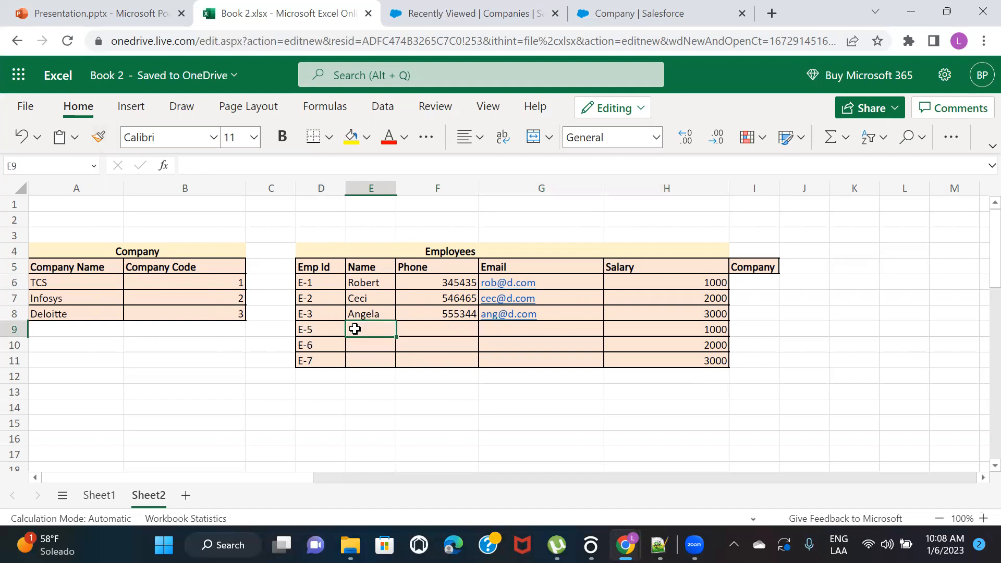
type("x")
key("Return")
type("y")
key("Return")
type("z")
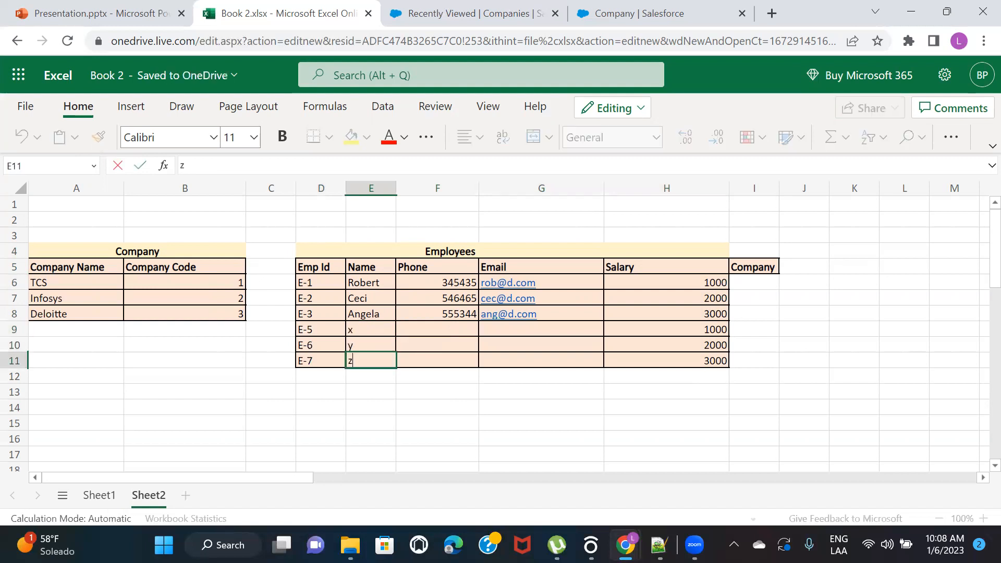
Fill in a phone number for each of the three new employees in F9 to F11
left_click(459, 329)
type("354345")
key("Return")
type("45435436")
key("Return")
type("65656757")
key("Tab")
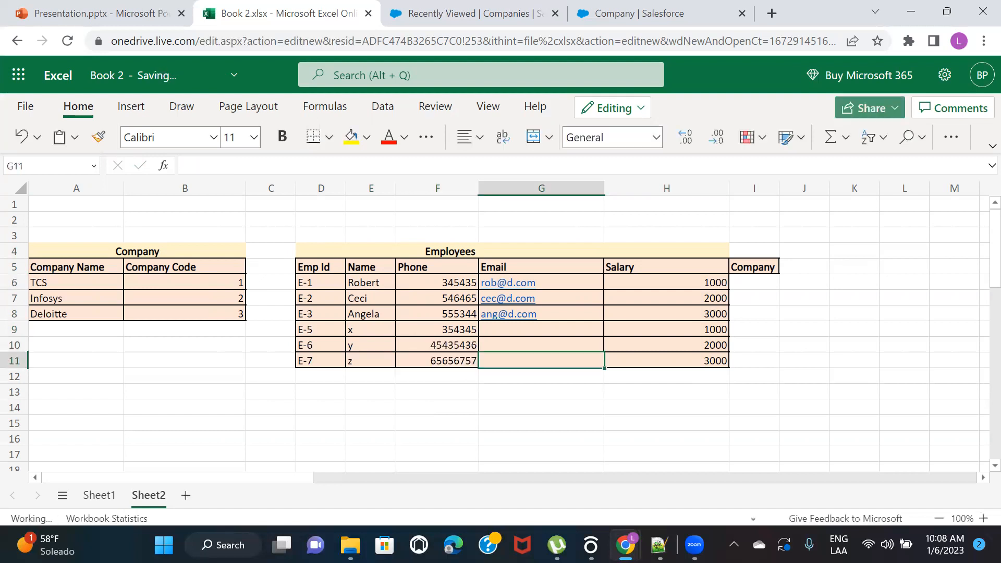
Fill the Company column cells I6 to I11 with TCS, Infosys, TCS, Deloitte, TCS and Infosys
key("Right")
key("Right")
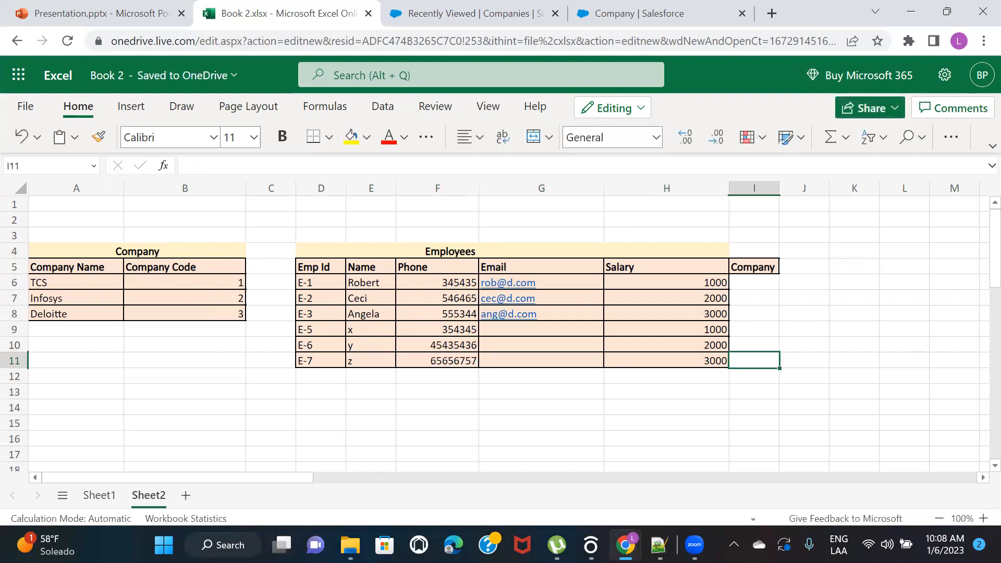
left_click(760, 281)
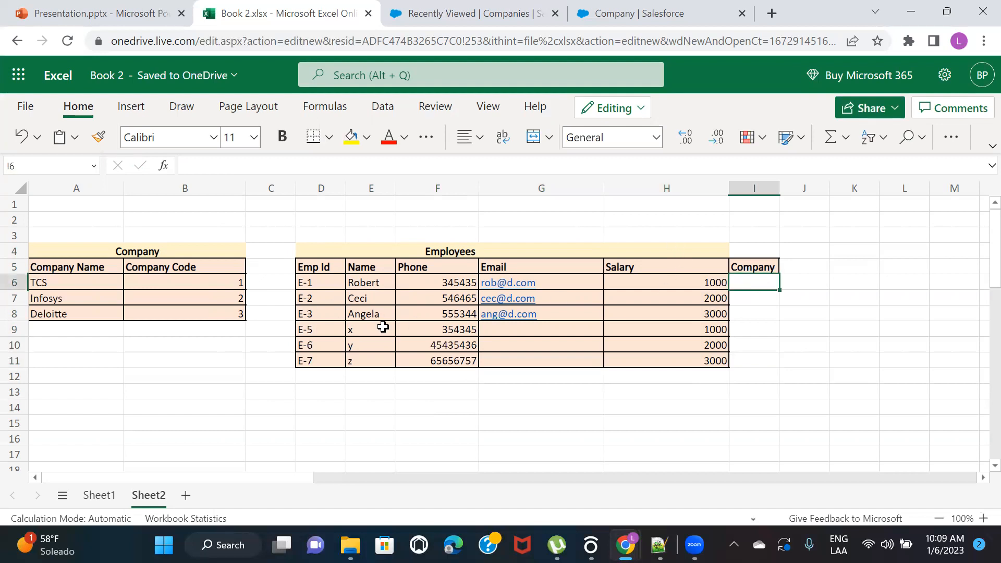
type("TCS")
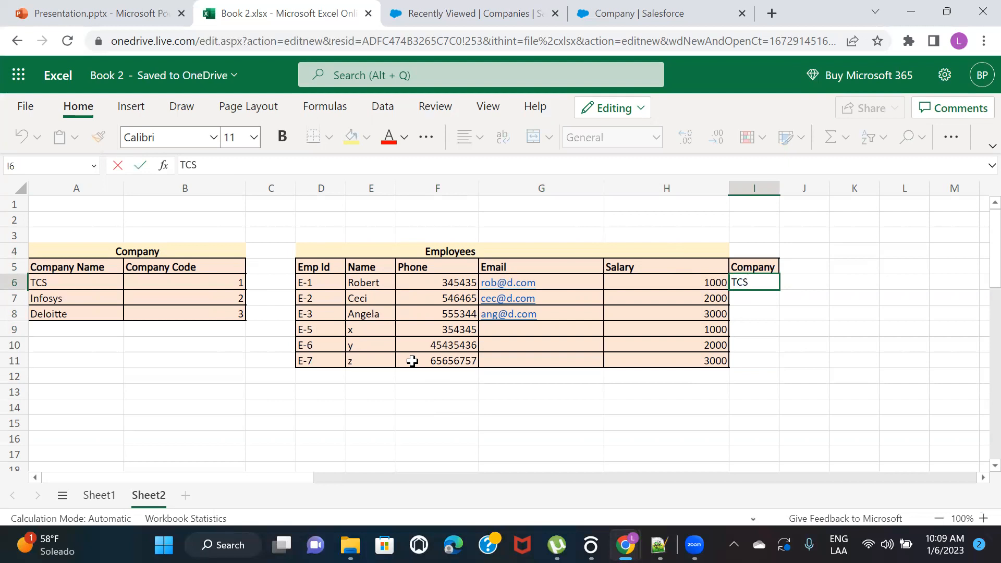
key("Return")
type("Infosys")
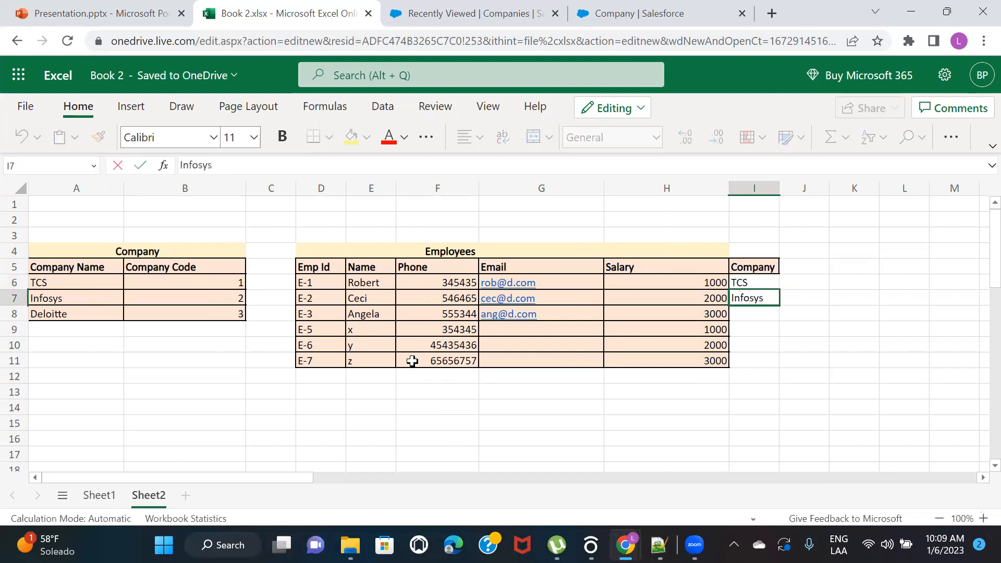
key("Return")
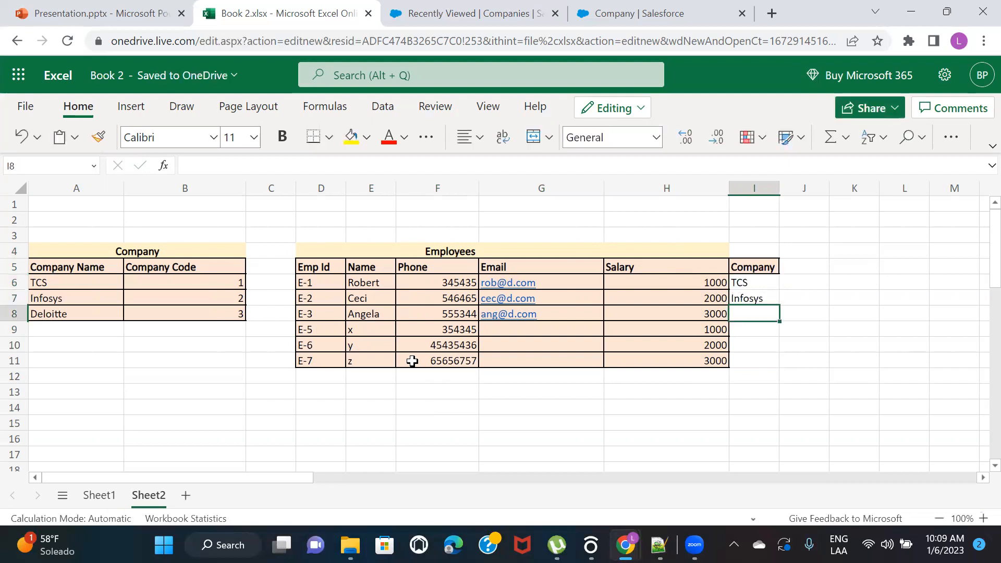
type("TCS")
key("Return")
type("Deloitte")
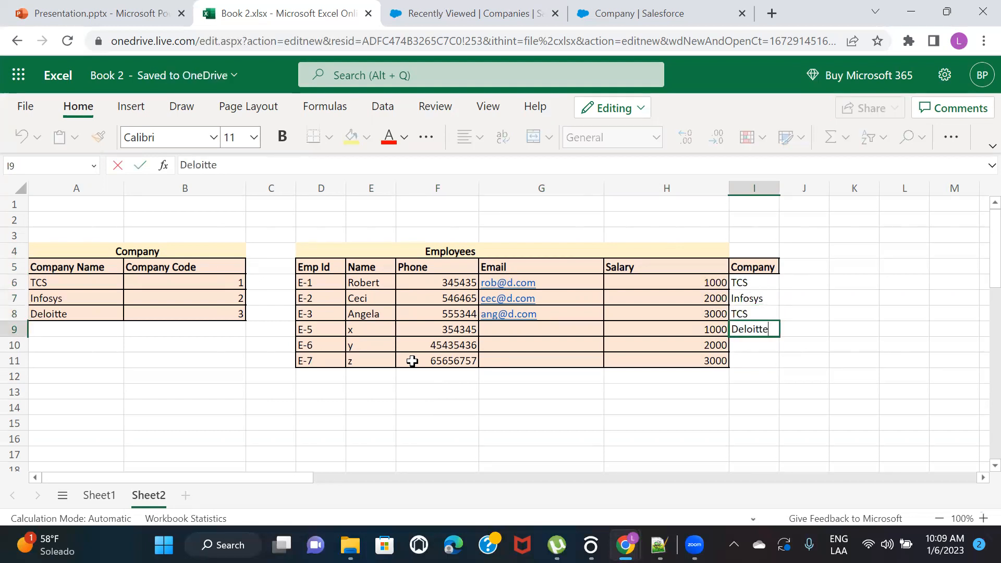
key("Return")
type("TCS")
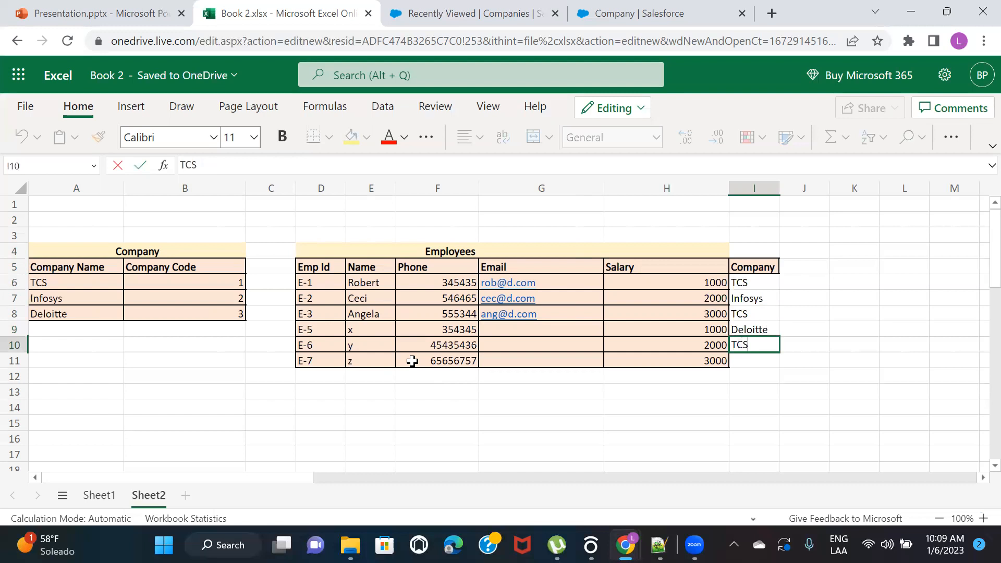
key("Return")
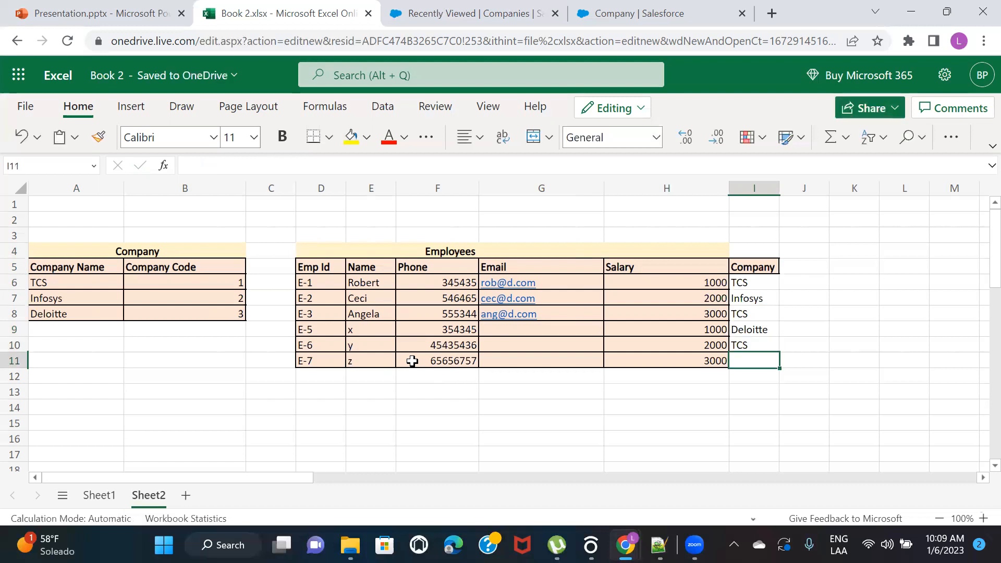
type("Infosys")
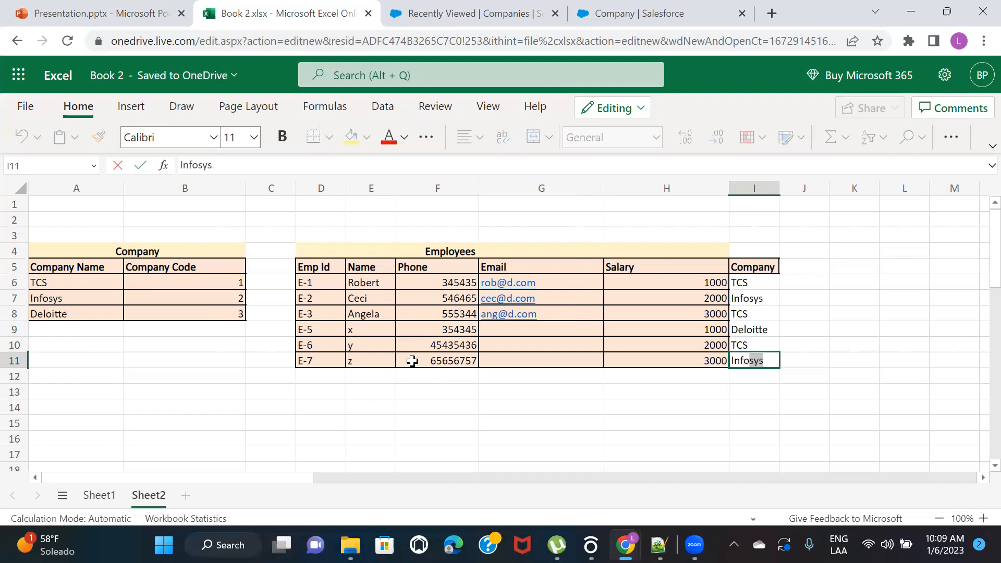
Copy the table body formatting from salary cell H8 onto the company cells I6:I11
left_click(695, 311)
left_click(99, 140)
mouse_move(764, 284)
left_mouse_down()
mouse_move(754, 347)
mouse_move(769, 358)
mouse_move(757, 359)
left_mouse_up()
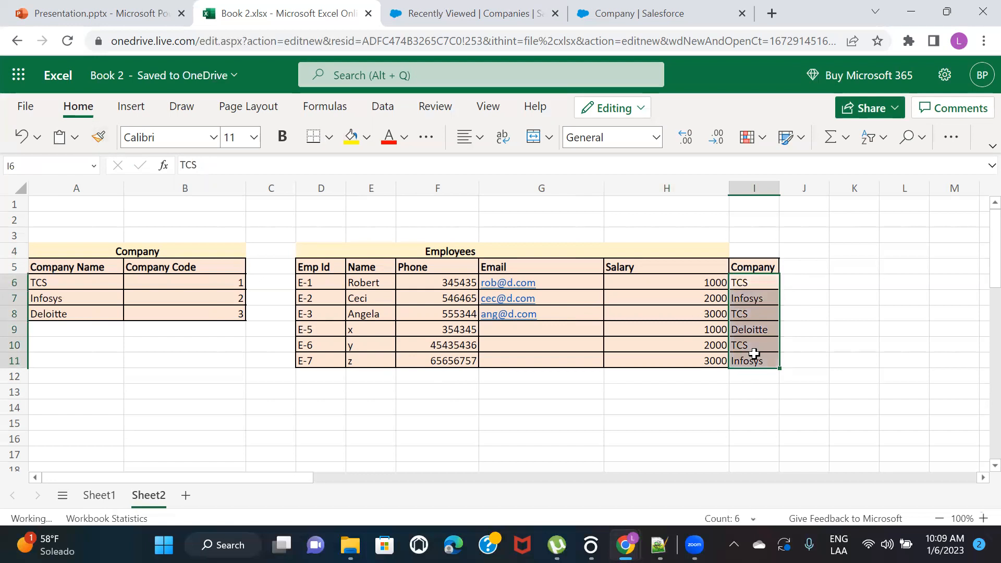
Examine how the Company table relates to the Employees table, checking which employee rows belong to TCS
left_click(118, 297)
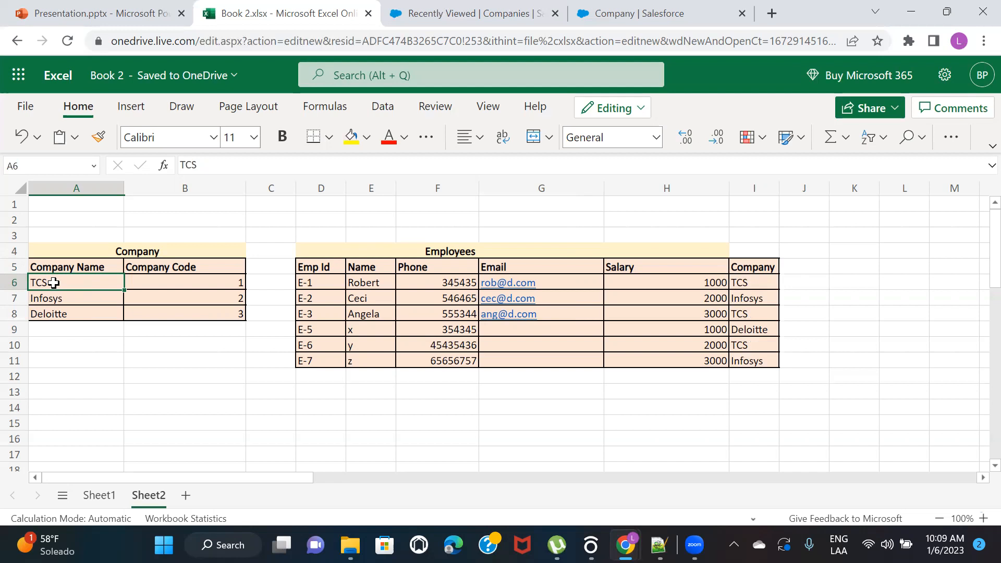
left_click(766, 282)
left_click(760, 314)
left_click(757, 344)
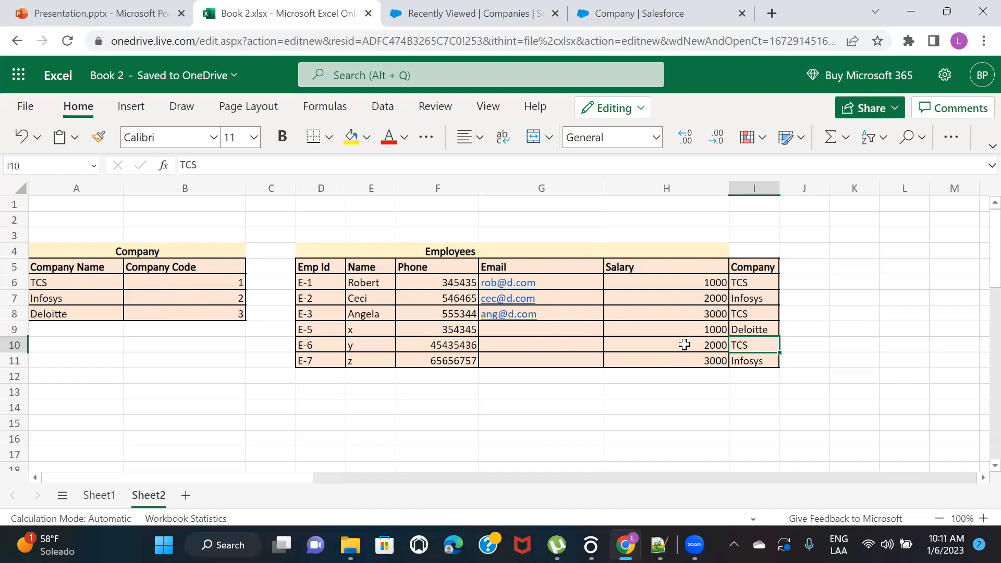
left_click(466, 16)
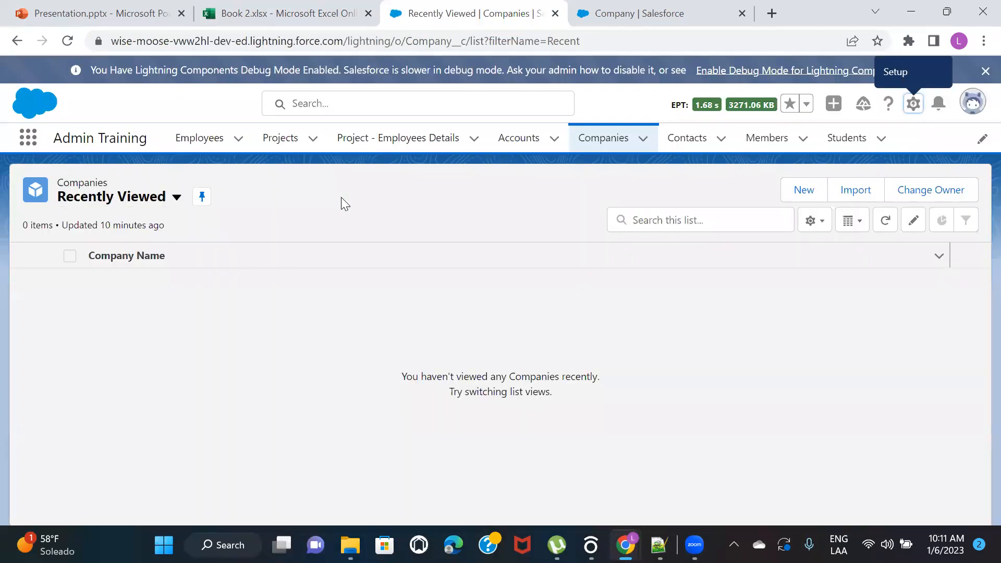
left_click(257, 10)
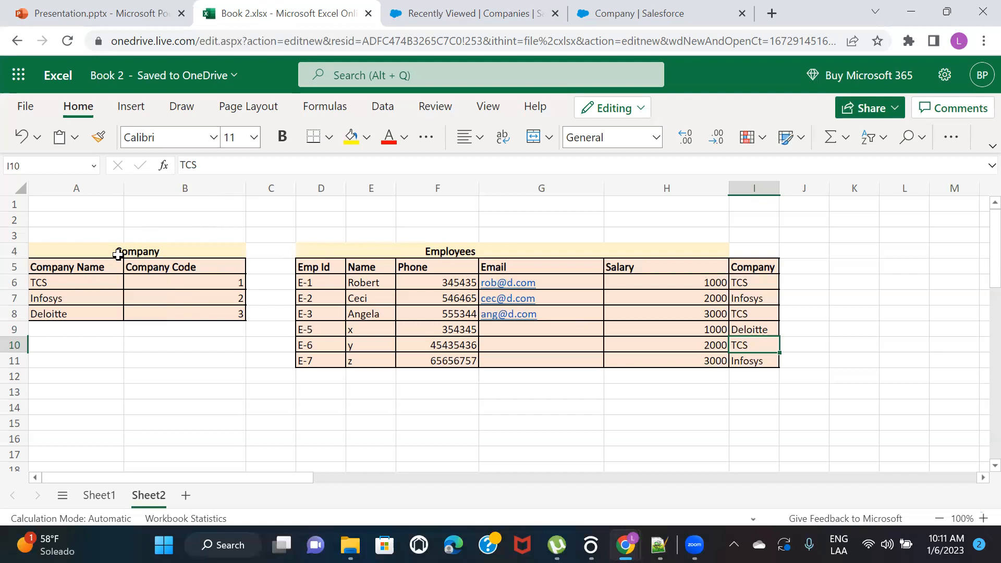
left_click(117, 253)
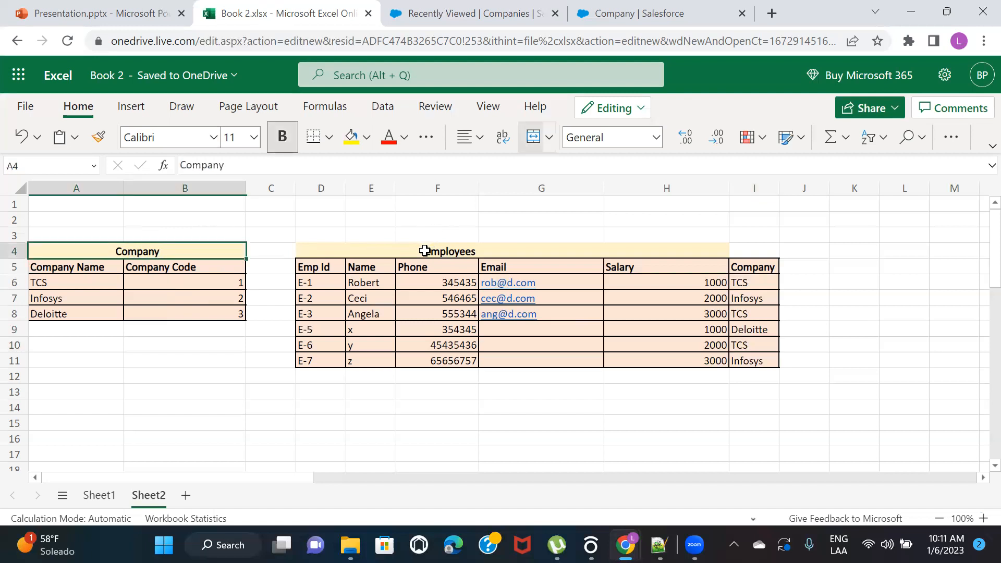
left_click(423, 251)
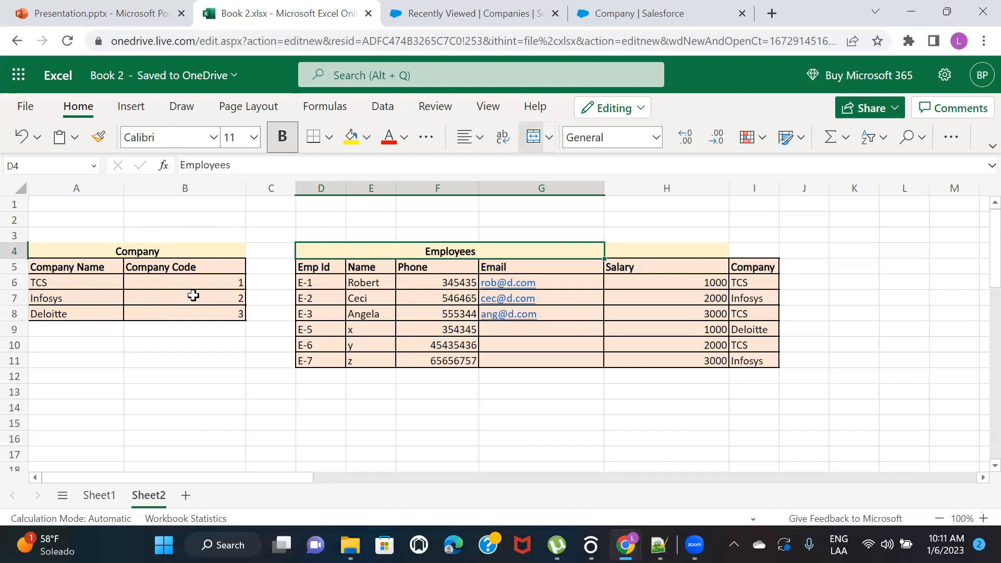
left_click(141, 250)
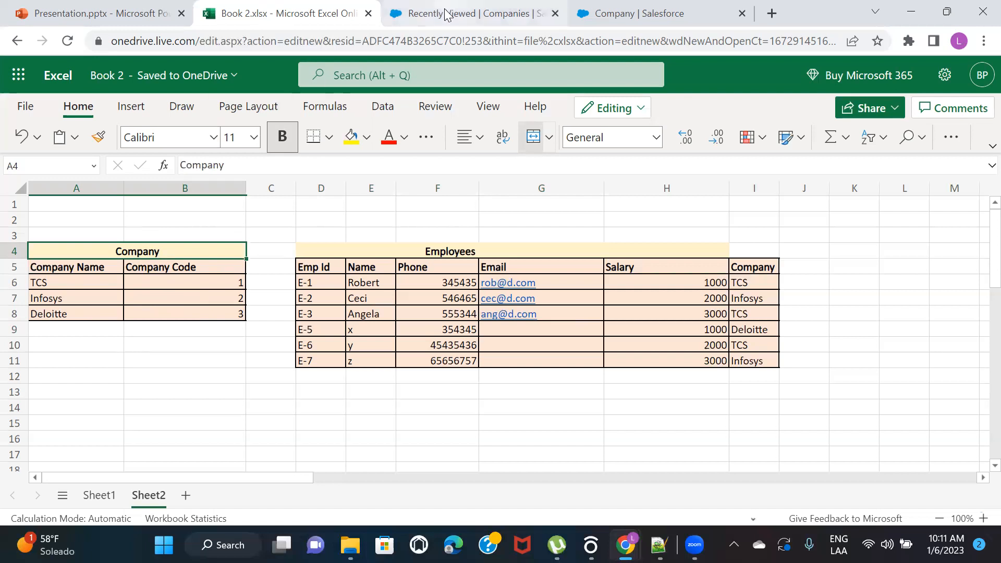
Switch to the Salesforce Object Manager, search for comp and open the Company object's Fields & Relationships
left_click(600, 16)
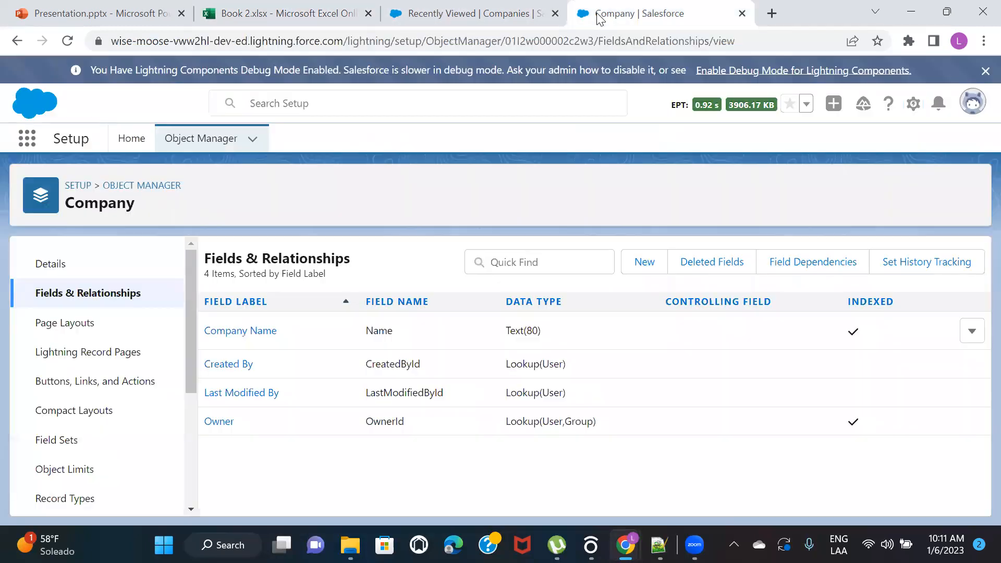
left_click(135, 186)
left_click(714, 191)
type("comp")
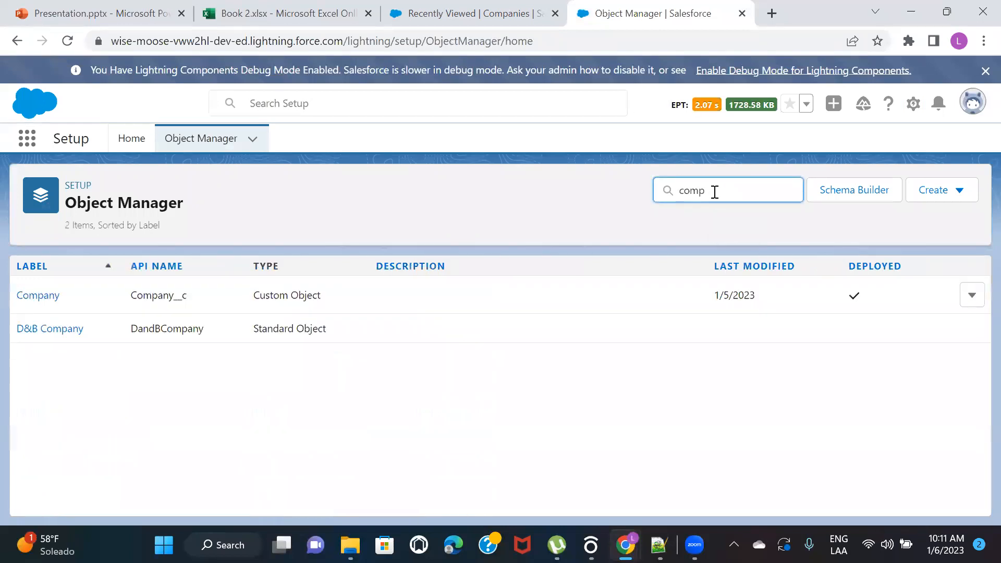
left_click(38, 296)
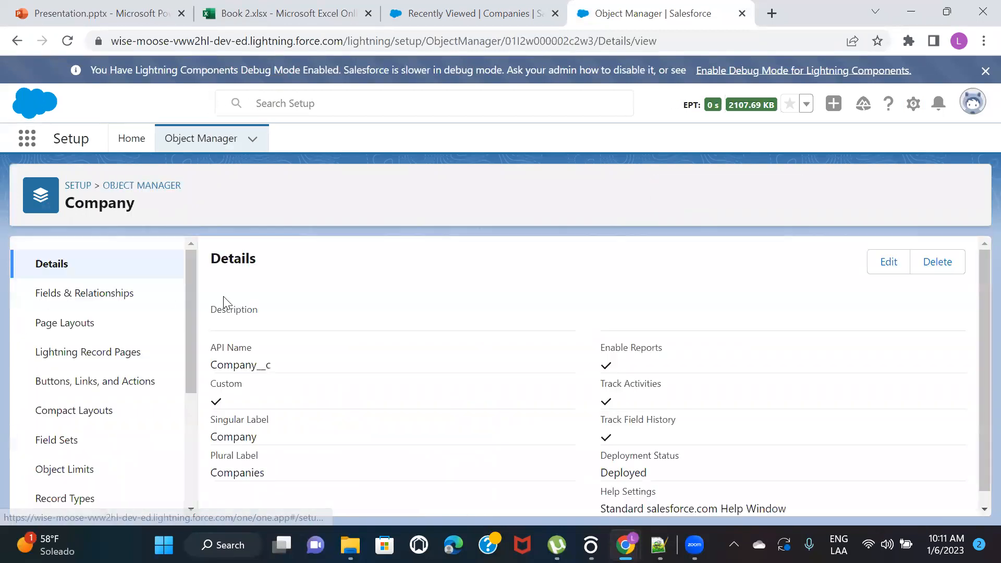
left_click(78, 294)
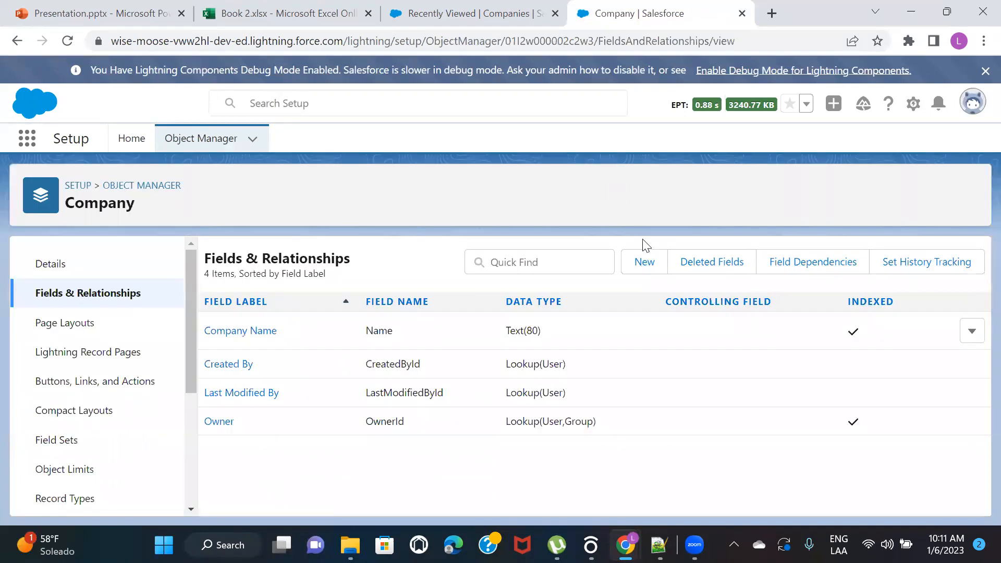
Start a new custom field on the Company object with the Roll-Up Summary data type
left_click(644, 262)
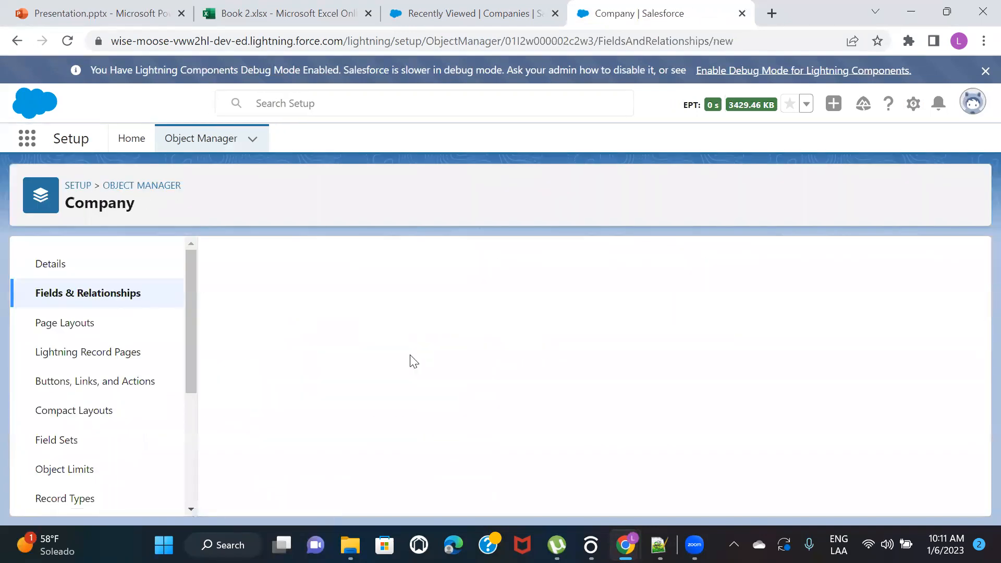
scroll(409, 354, "down", 2)
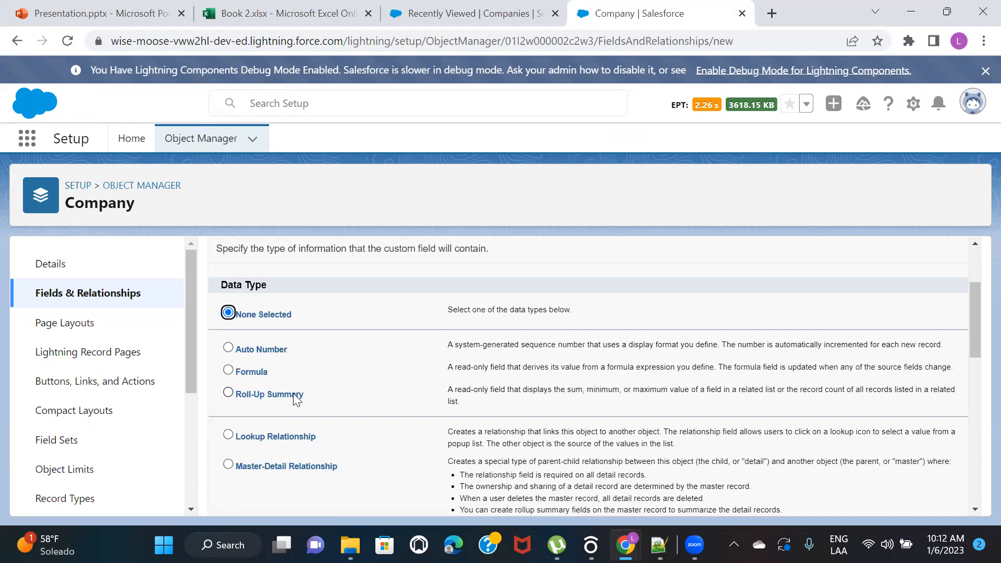
left_click(296, 397)
scroll(828, 315, "up", 3)
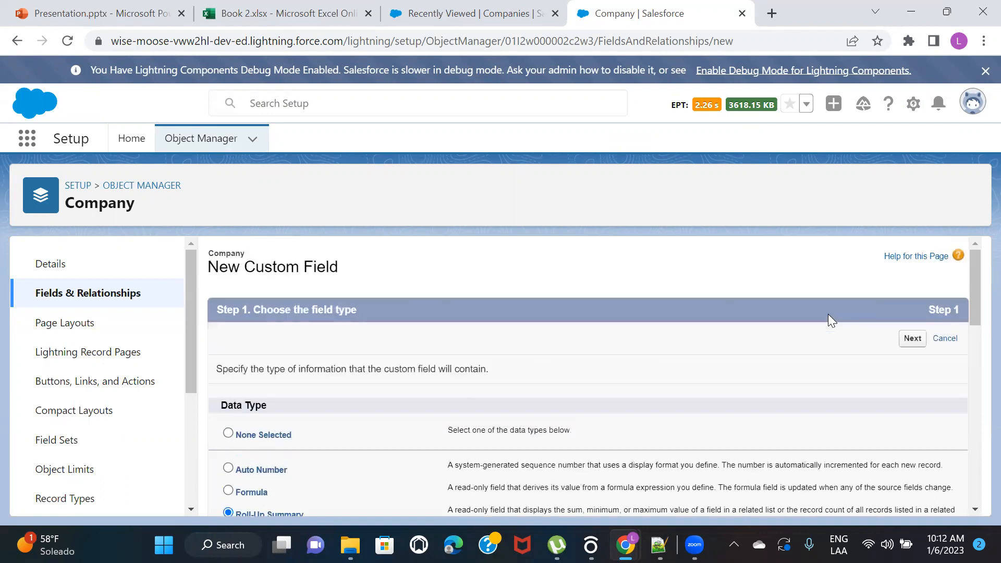
left_click(911, 340)
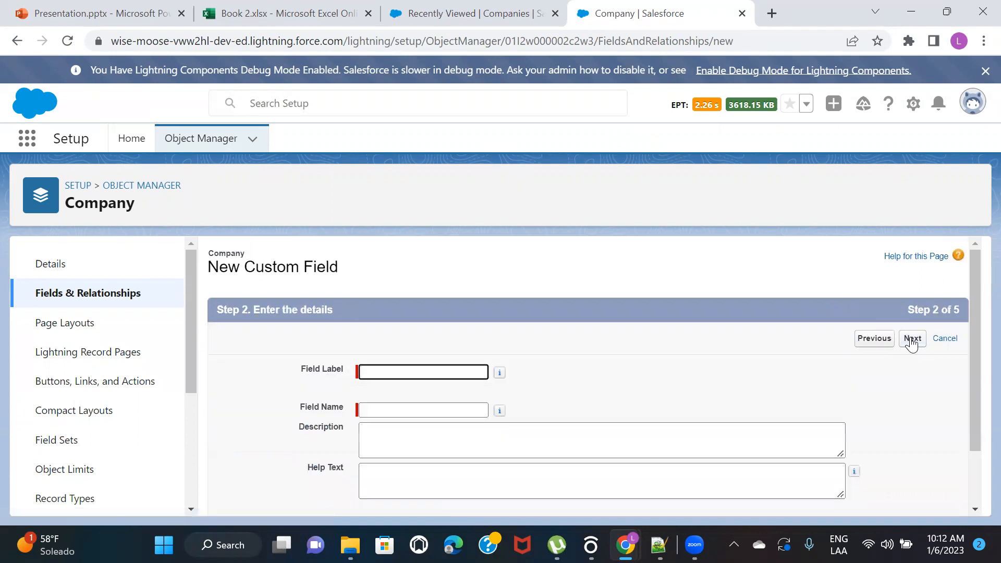
Label the new roll-up field Employee Count, let its field name fill in, and continue to the summary calculation
type("Employee Count")
left_click(726, 362)
left_click(913, 339)
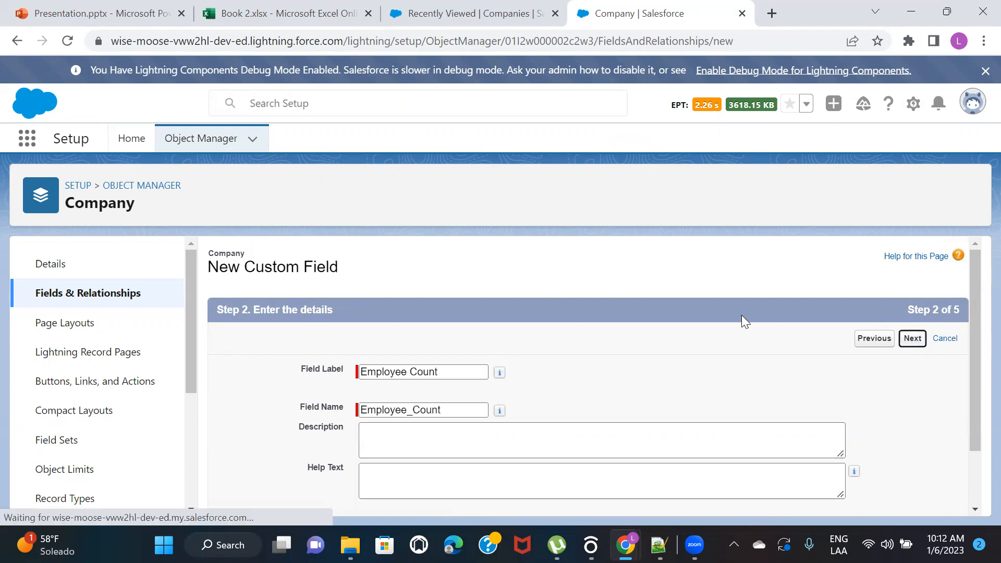
Define the summary calculation with Employees as the summarized object and COUNT as the roll-up type
scroll(631, 338, "down", 1)
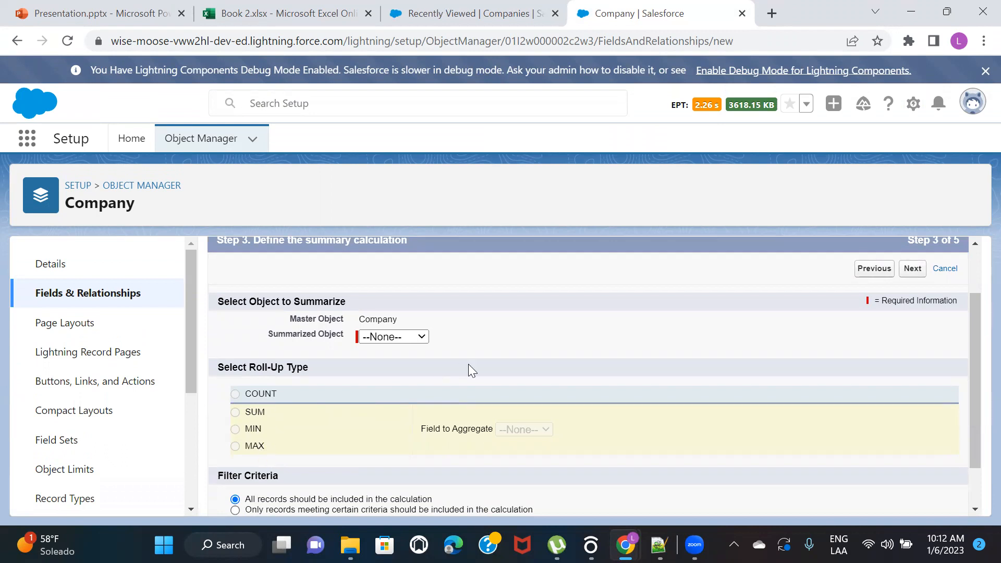
left_click(290, 13)
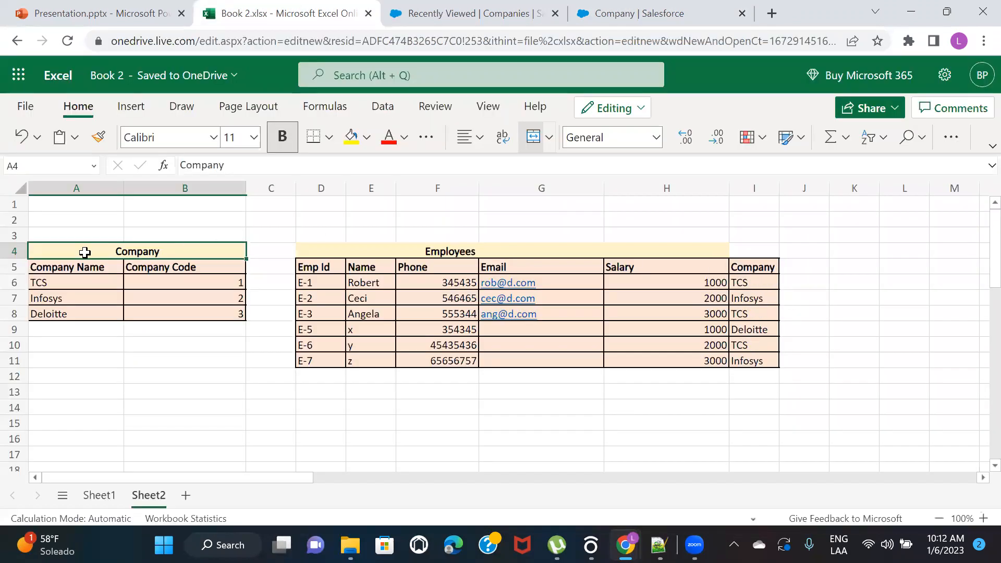
left_click(479, 8)
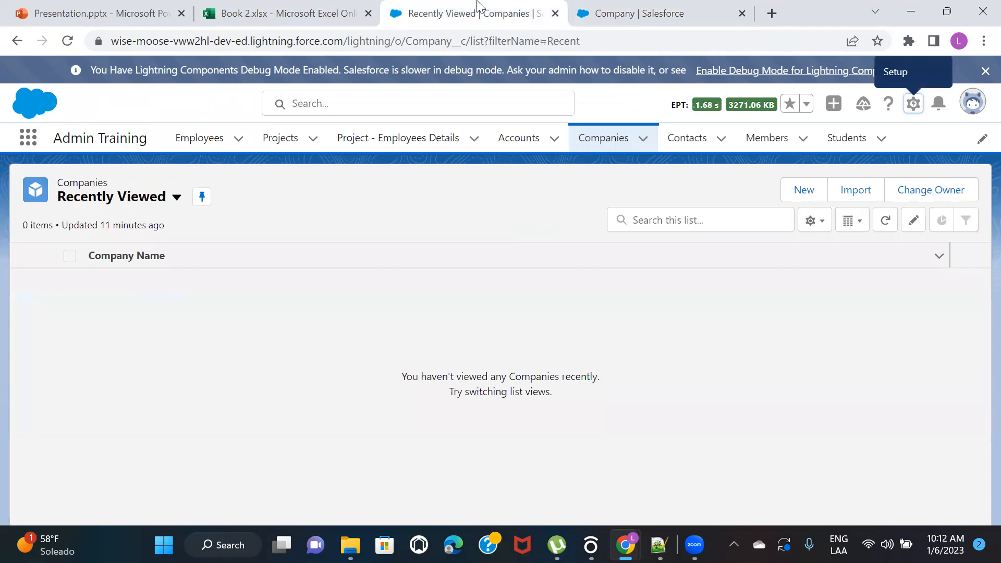
left_click(574, 10)
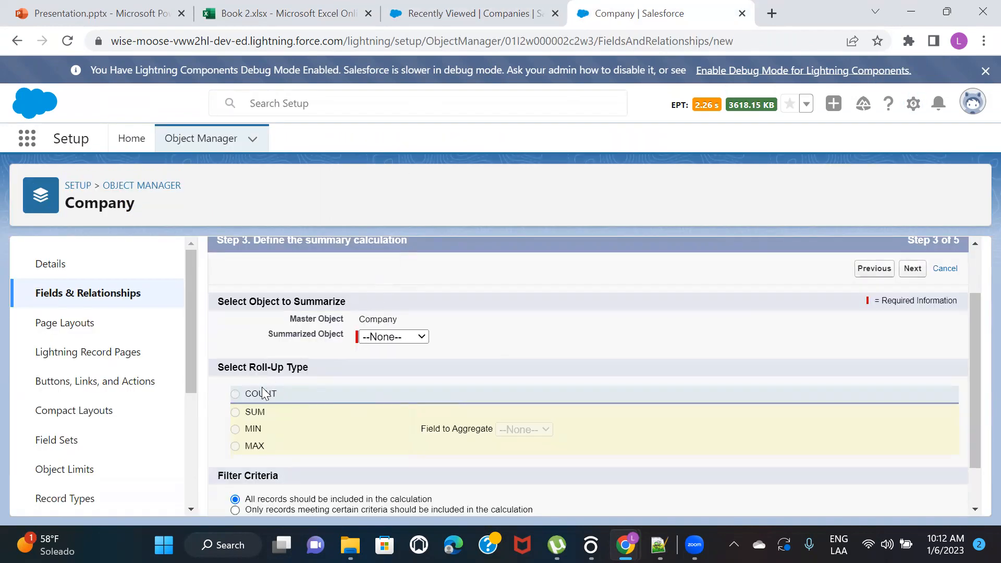
left_click(393, 337)
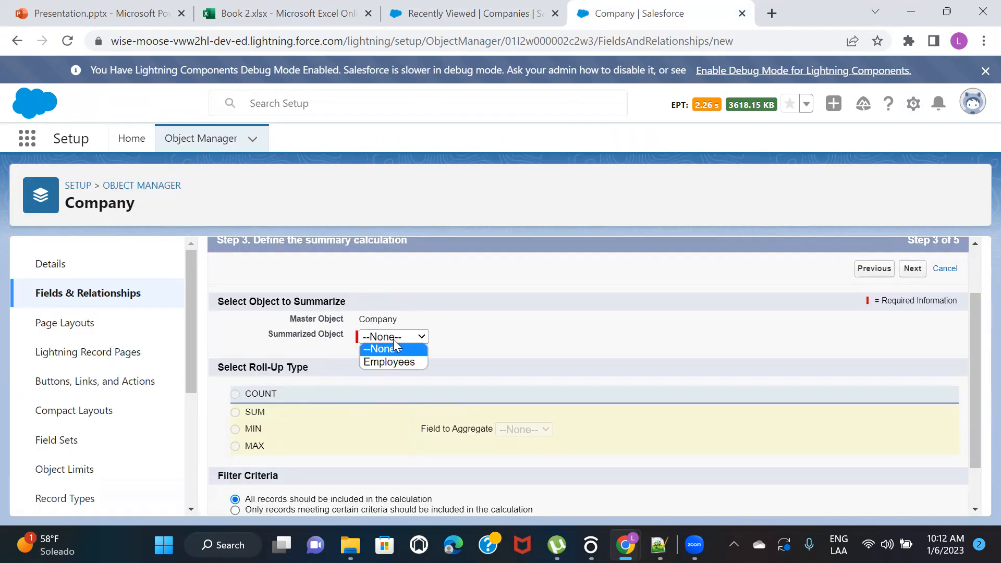
left_click(398, 362)
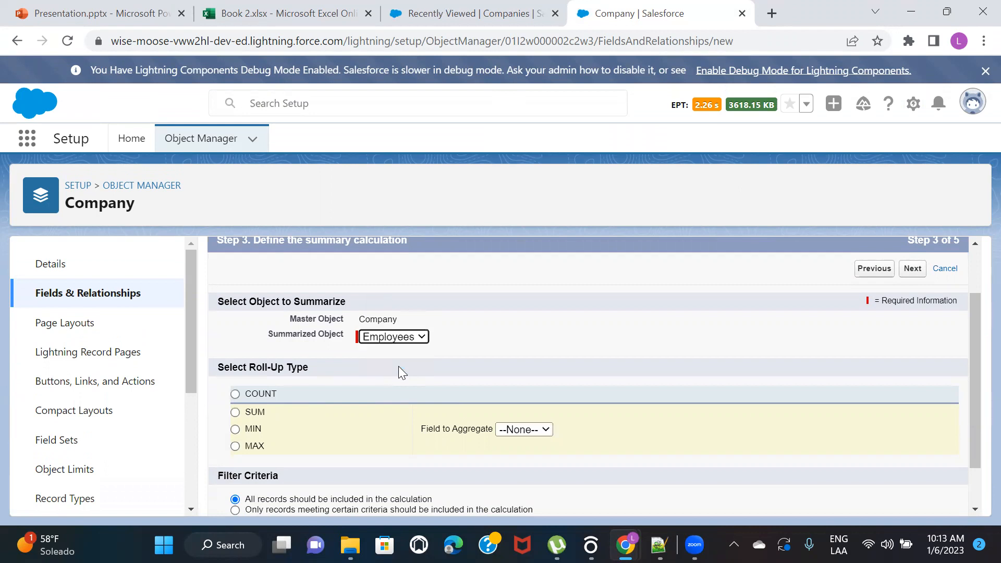
left_click(235, 393)
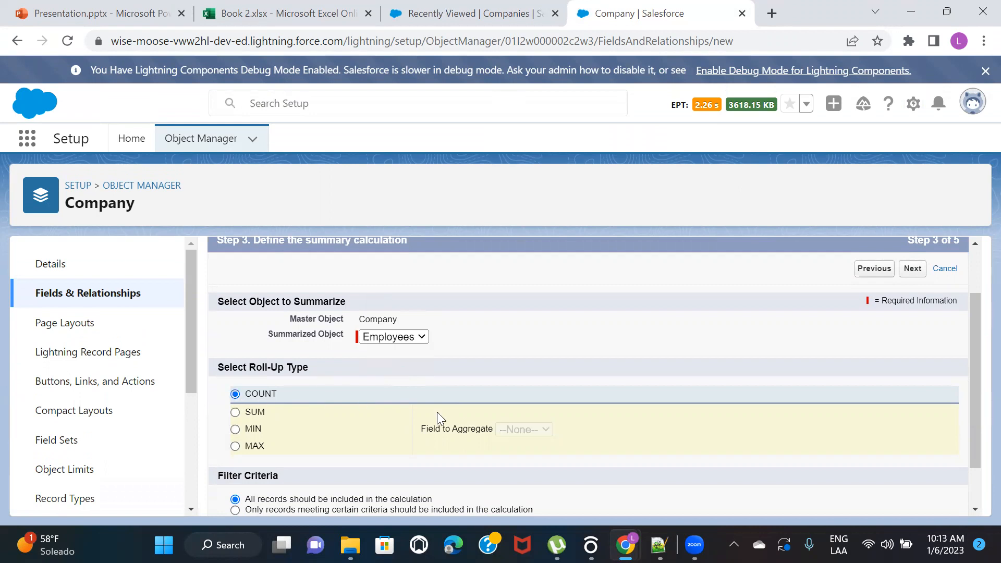
scroll(436, 416, "down", 1)
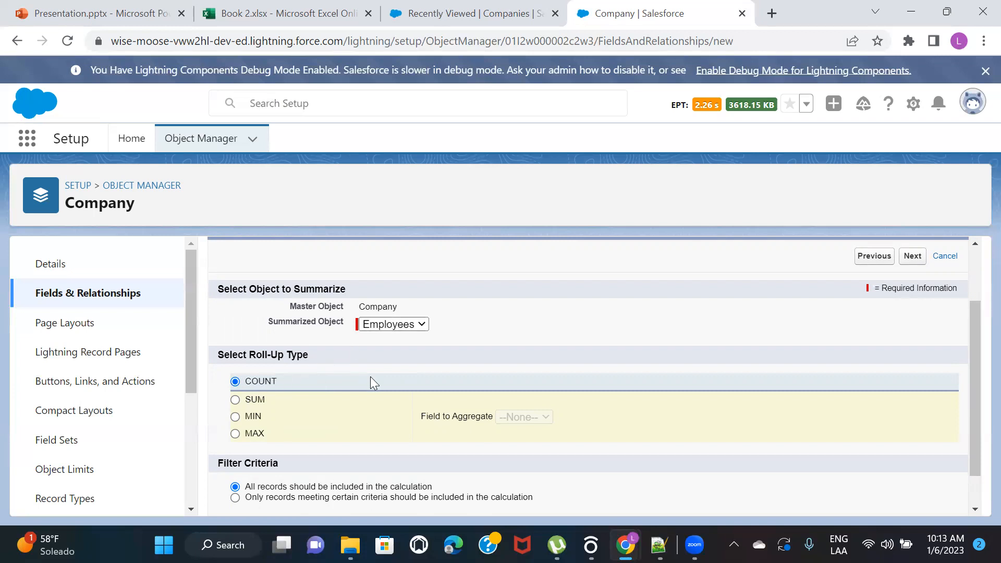
scroll(370, 377, "down", 2)
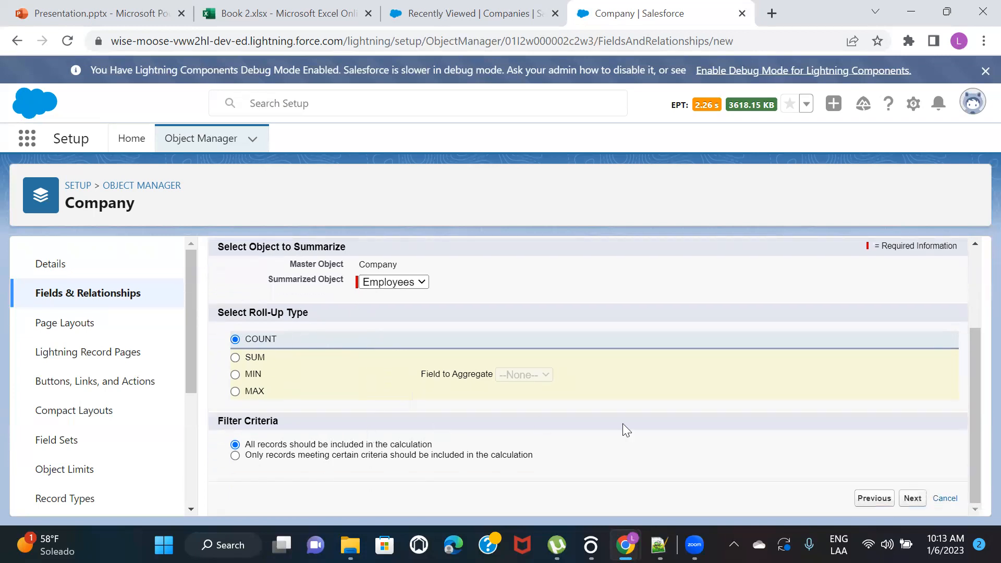
Make the Employee Count field visible to all profiles, keep it on the Company Layout, and save the field
left_click(904, 498)
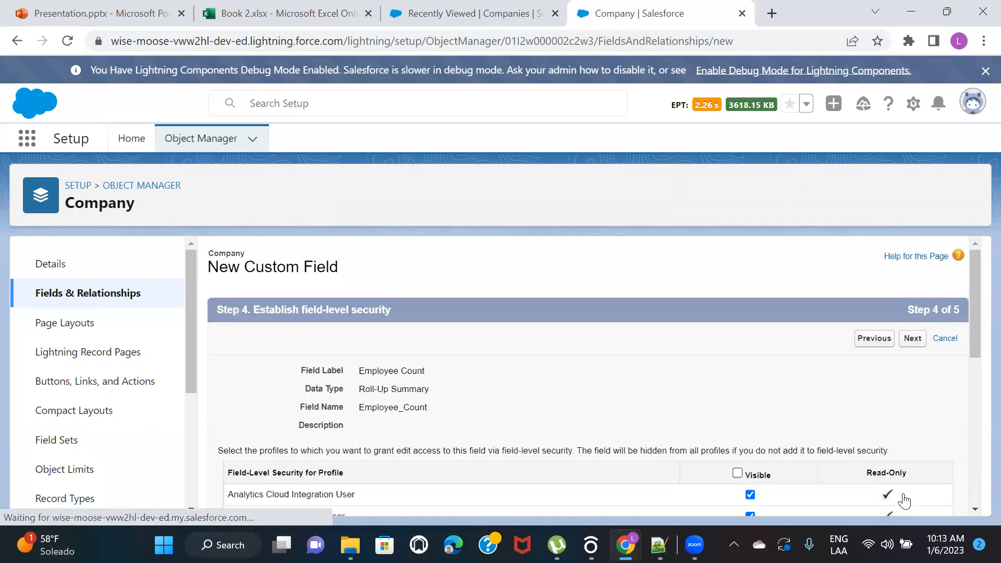
left_click(737, 473)
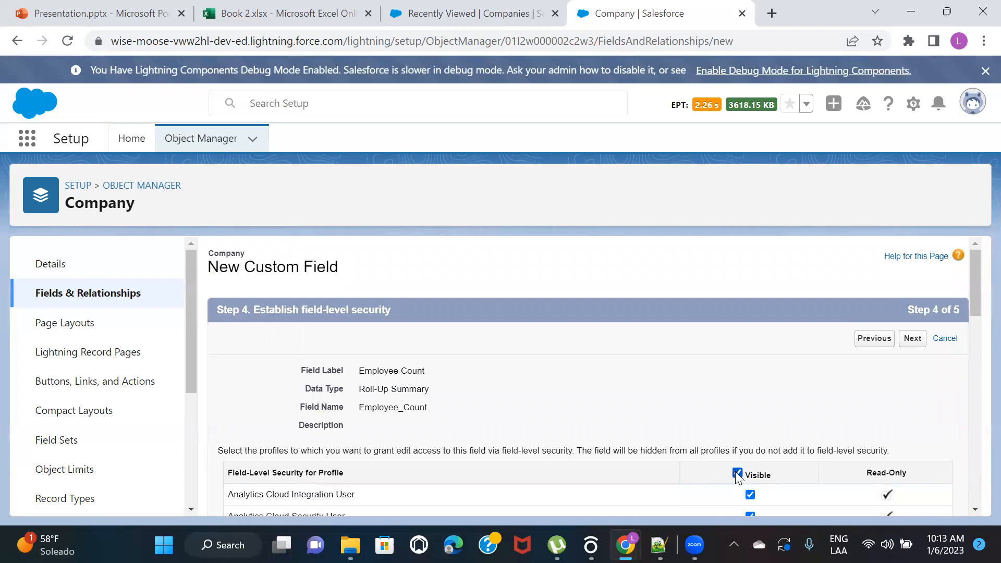
left_click(911, 342)
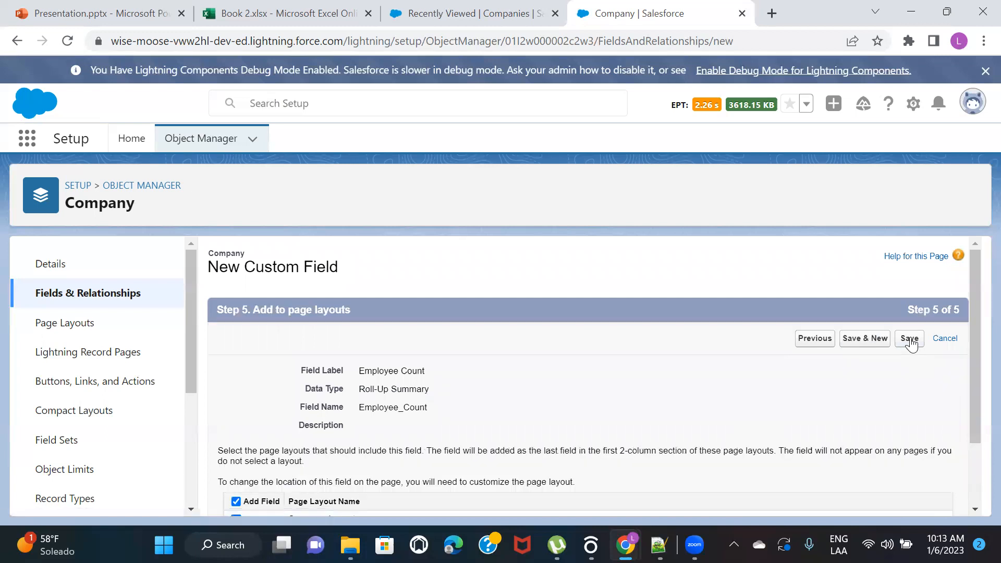
scroll(774, 375, "down", 1)
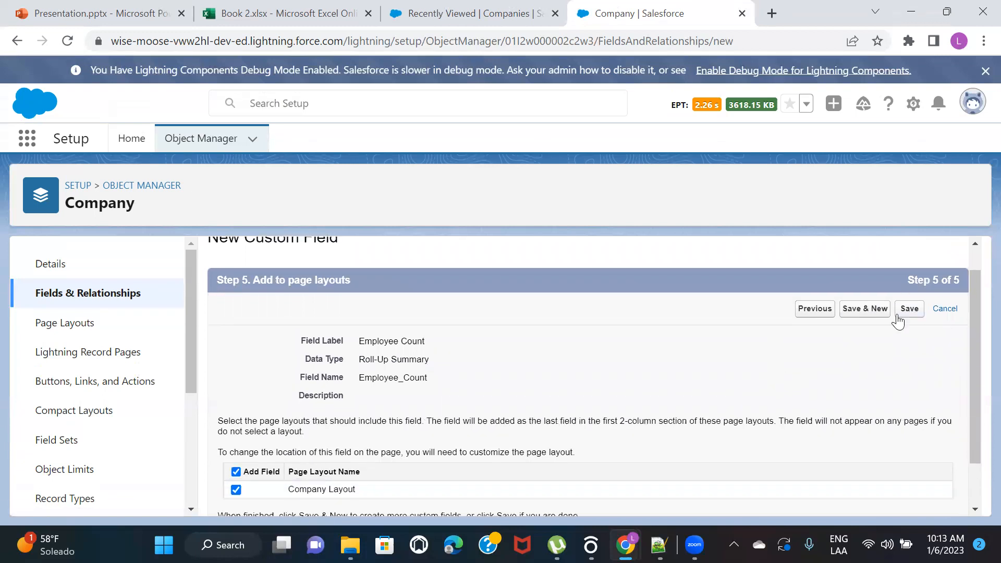
left_click(912, 314)
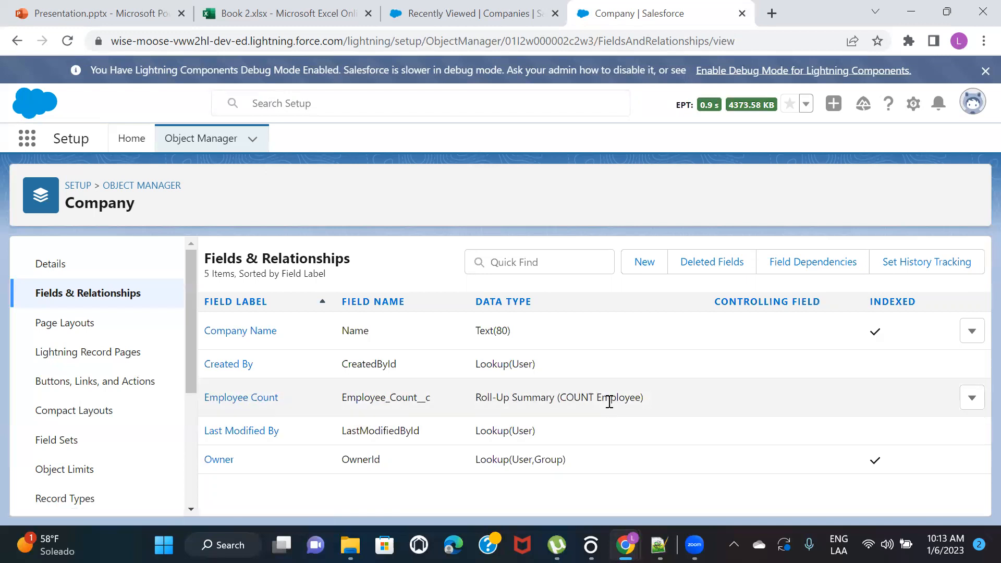
Start a new Employee record in the Admin Training app with only the employee's name filled in and try to save it
left_click(469, 13)
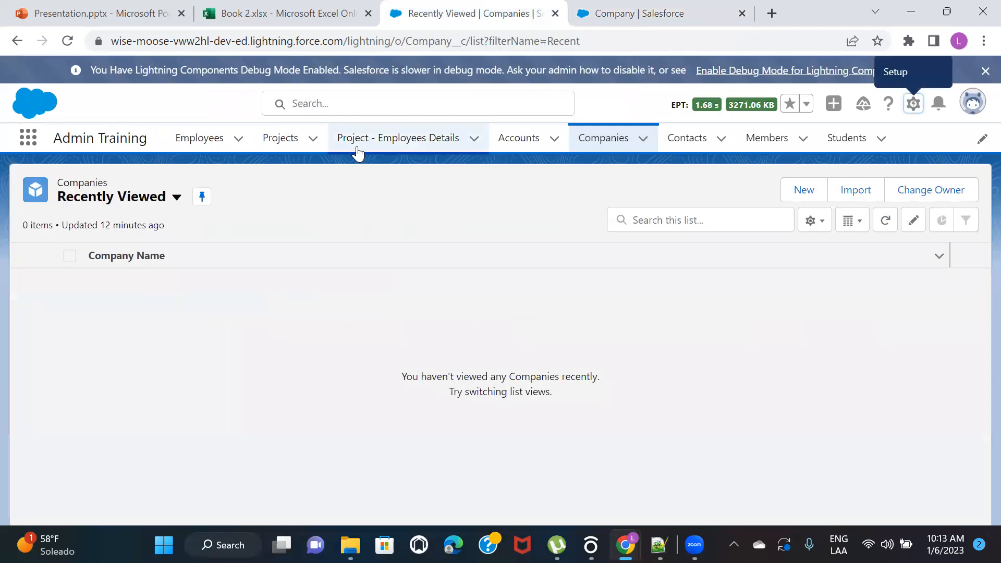
left_click(218, 138)
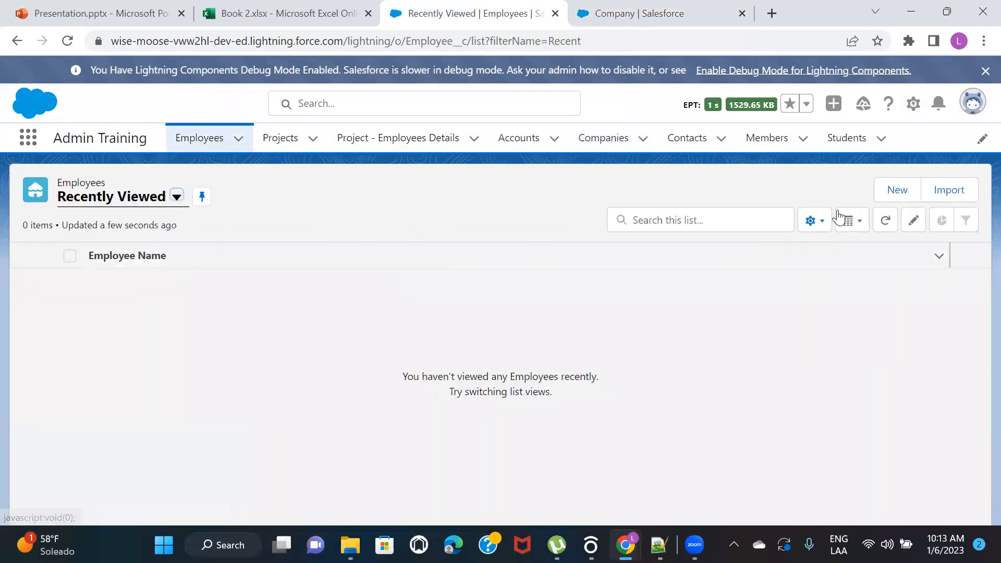
left_click(895, 190)
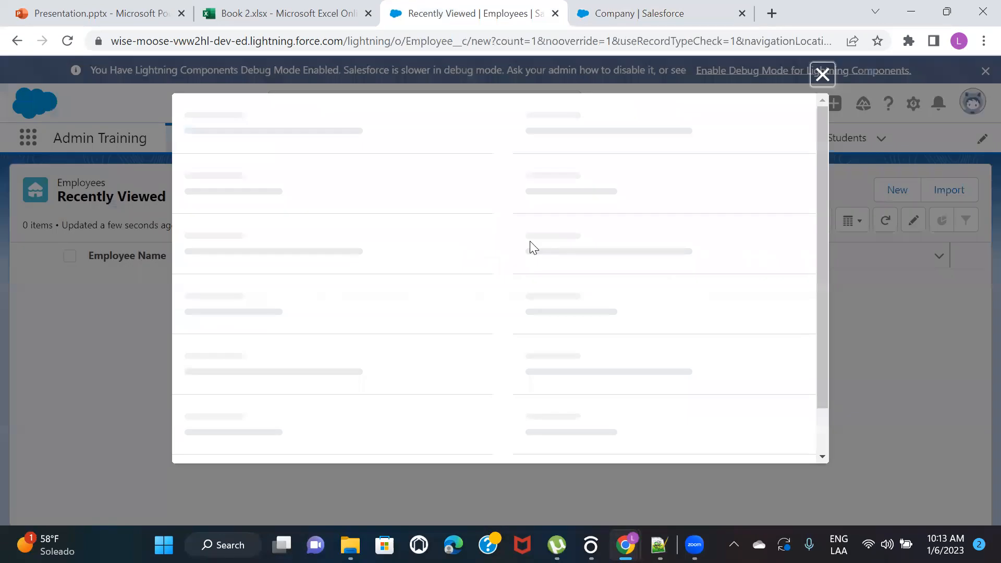
type("Rober")
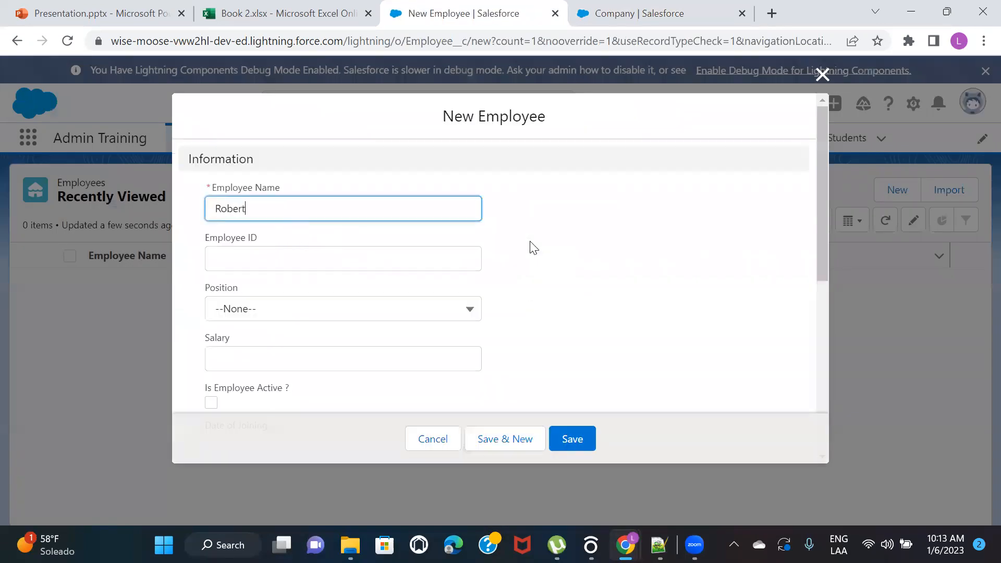
type("t")
scroll(592, 304, "down", 4)
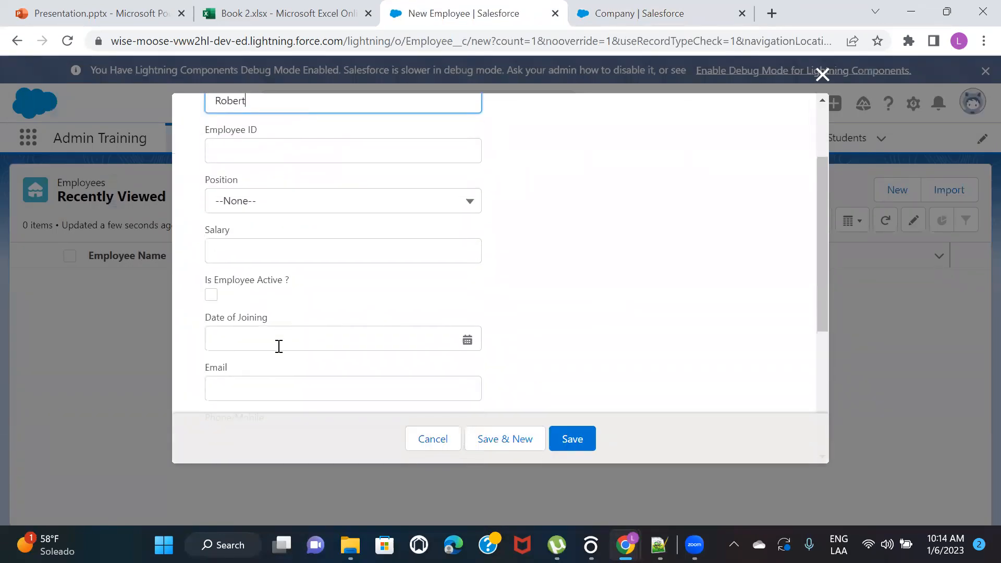
left_click(257, 303)
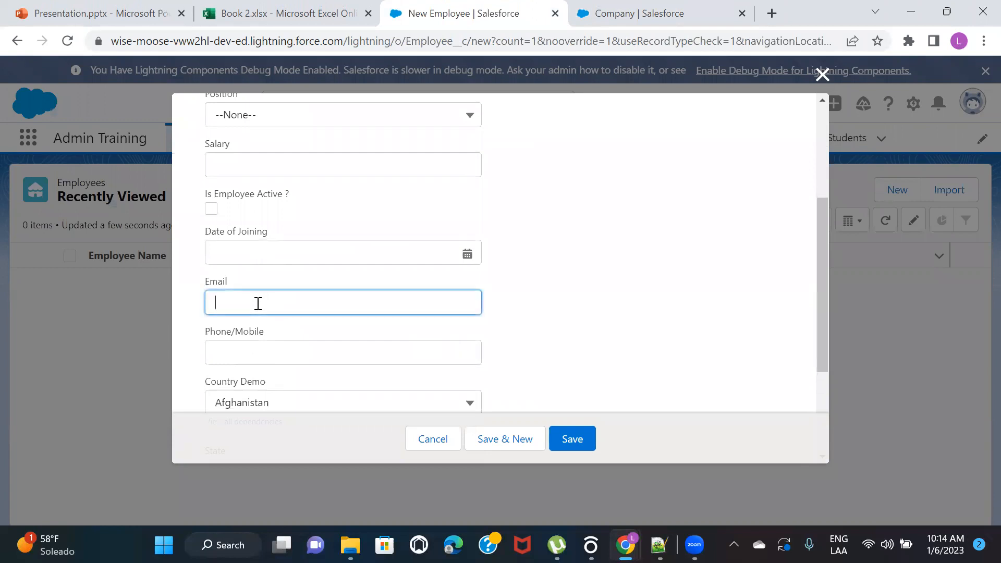
left_click(486, 439)
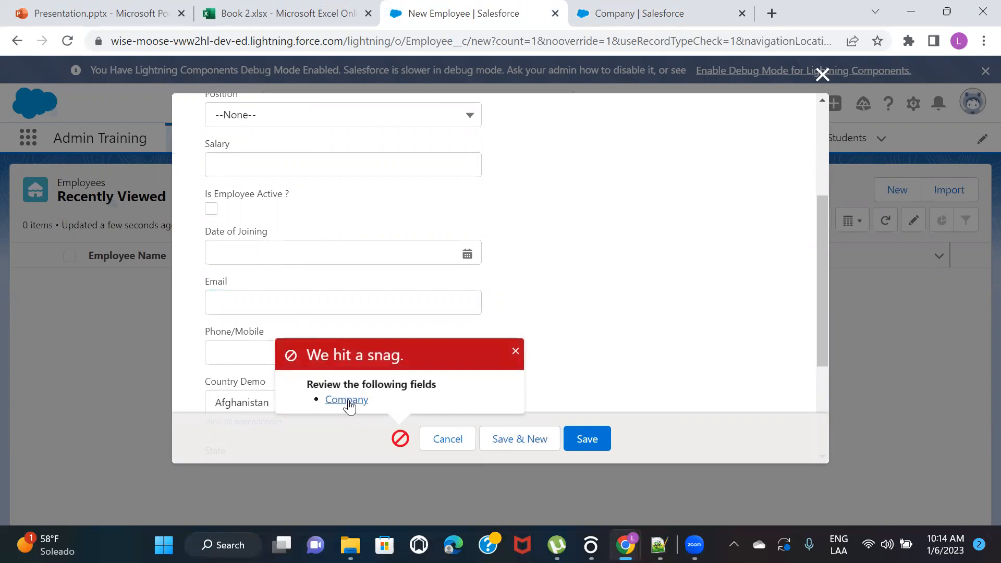
Create a new company named TCS from the employee's required Company lookup and return to the employee form
left_click(348, 405)
scroll(307, 294, "up", 3)
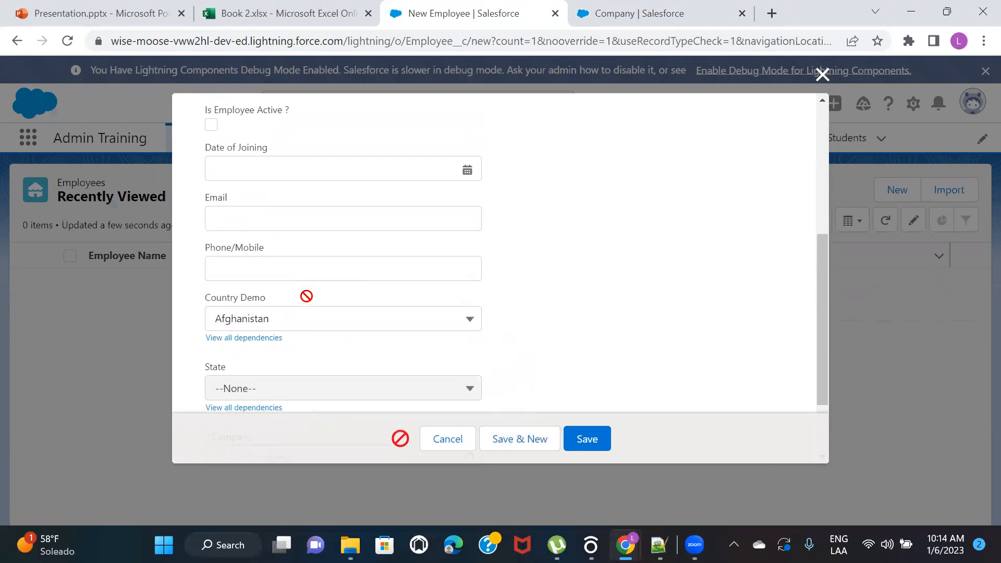
scroll(331, 306, "down", 3)
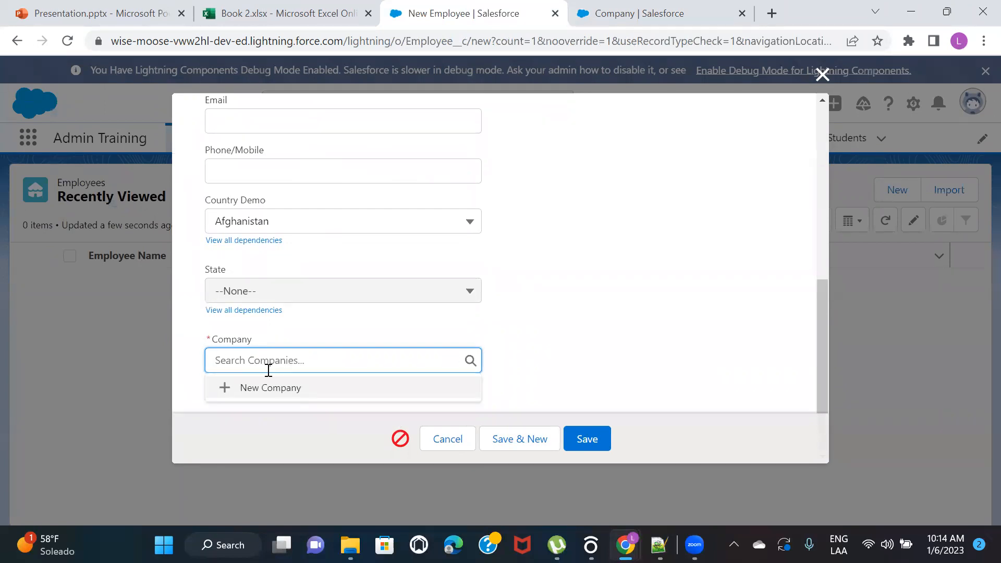
left_click(280, 388)
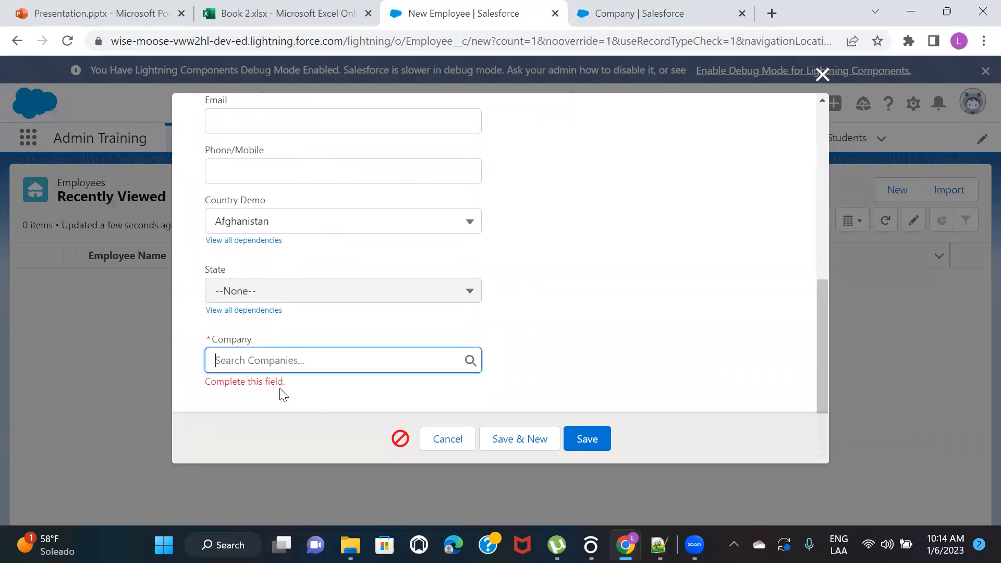
type("TCS")
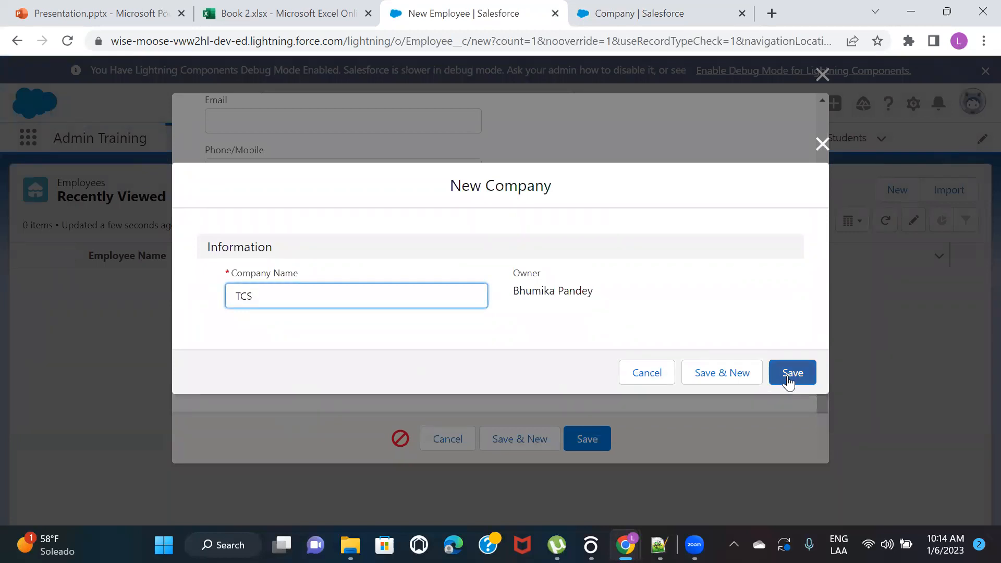
left_click(734, 374)
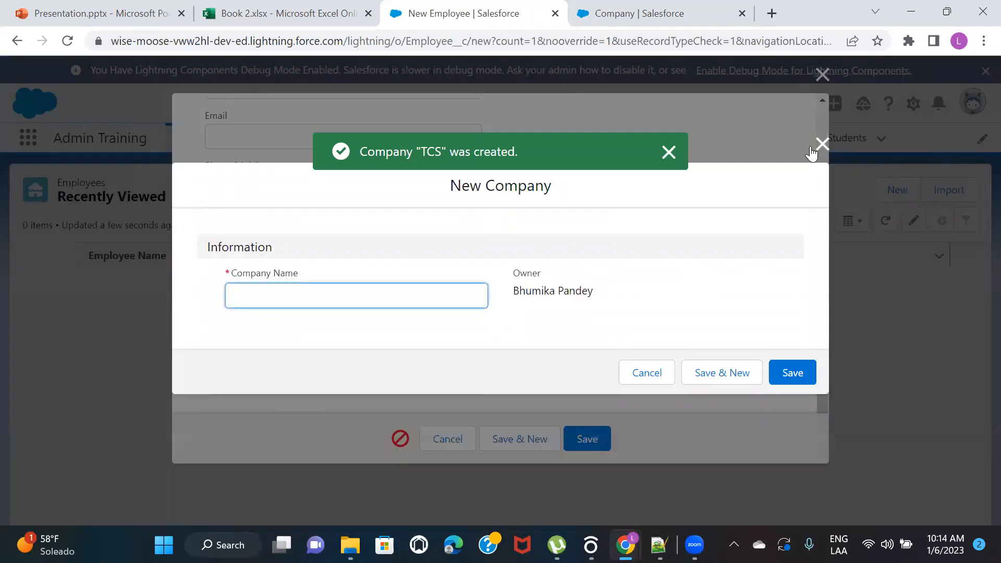
left_click(822, 144)
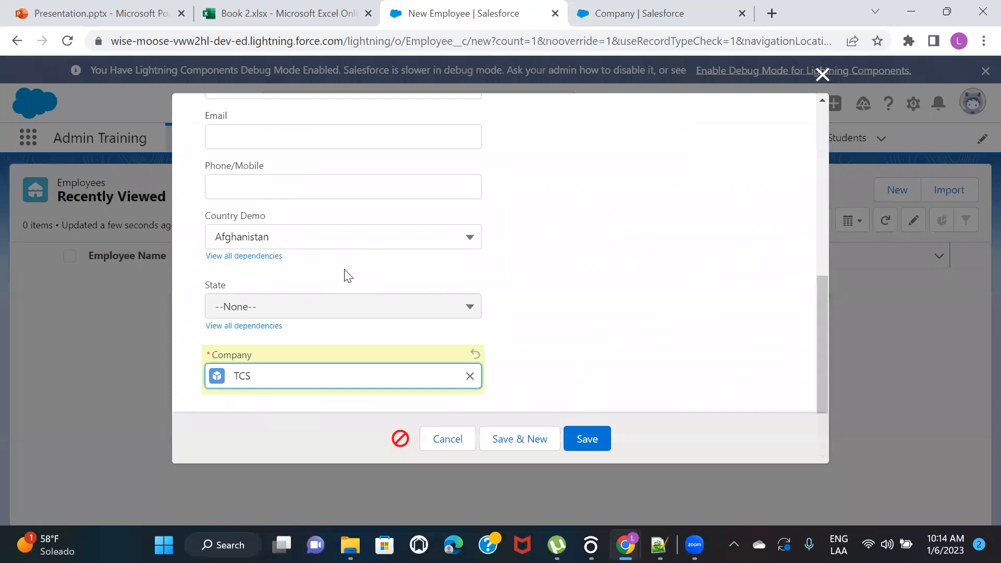
Fill in the first employee's required email and save the employee record
left_click(517, 446)
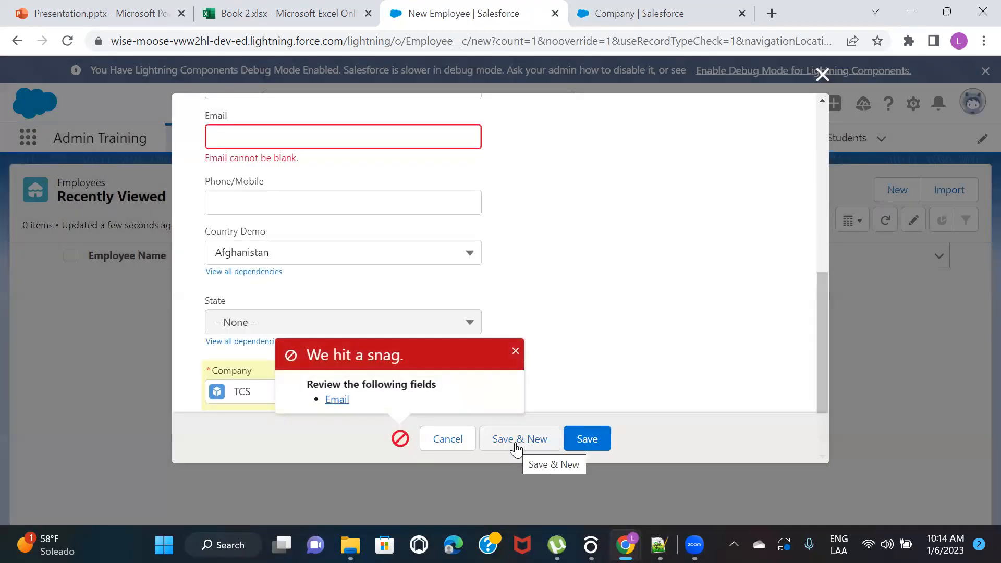
scroll(313, 205, "up", 1)
left_click(272, 173)
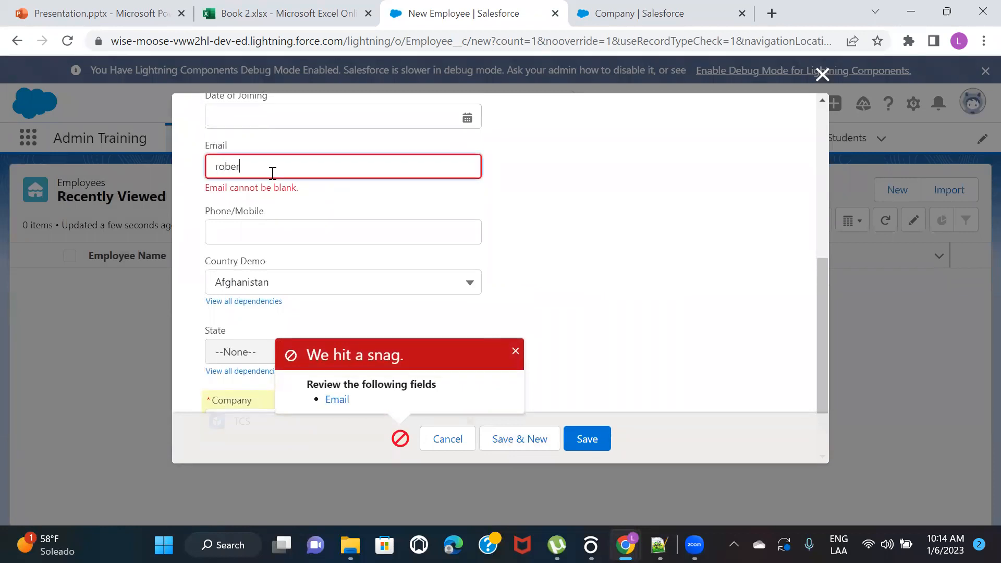
left_click(584, 440)
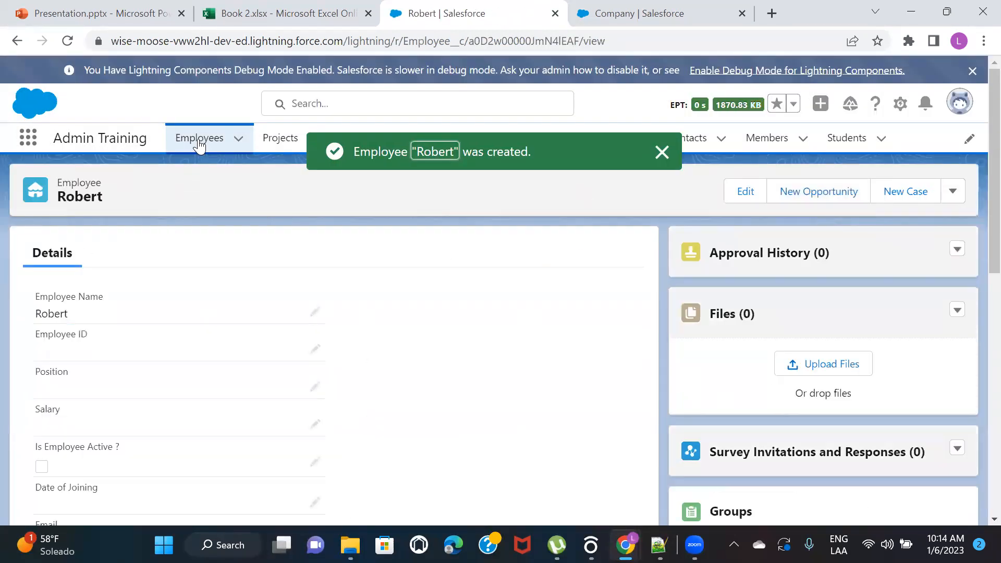
Start a second Employee record and enter the employee's name and email
left_click(198, 139)
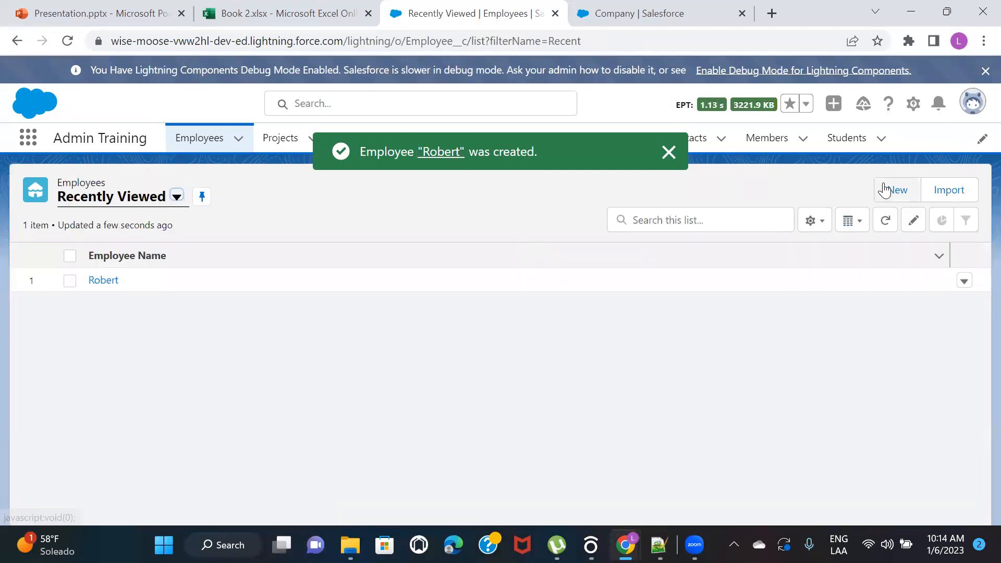
left_click(888, 190)
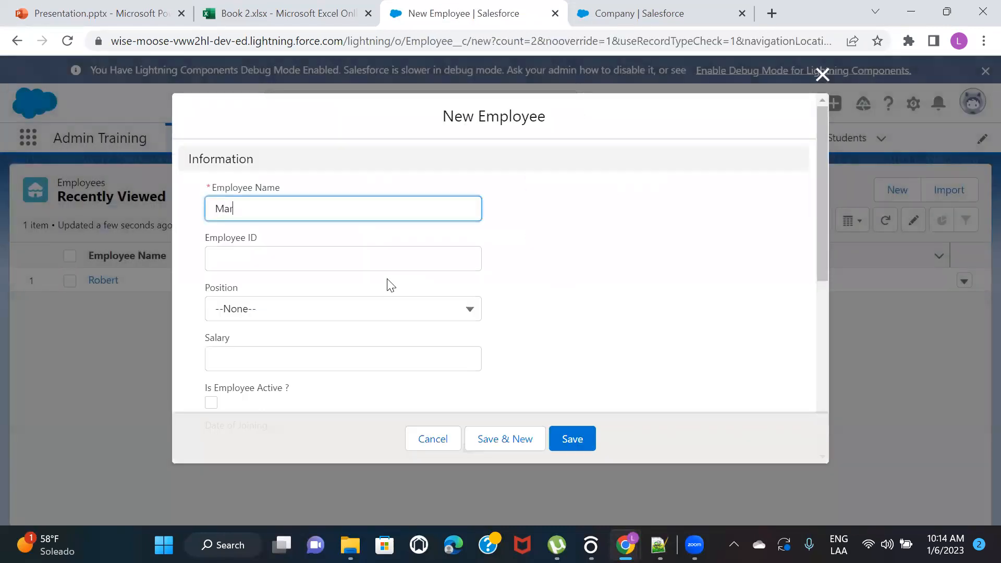
scroll(525, 273, "down", 3)
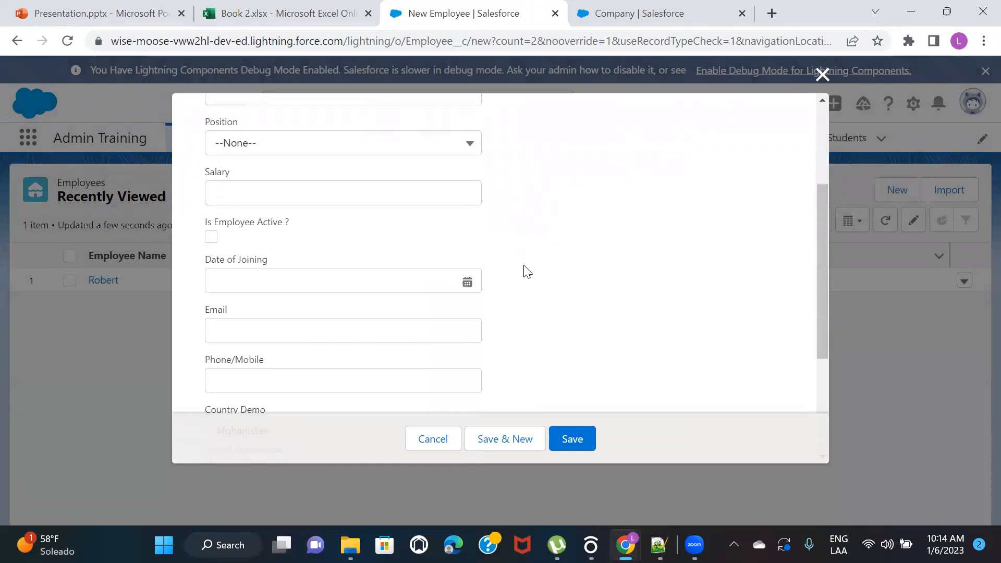
left_click(287, 326)
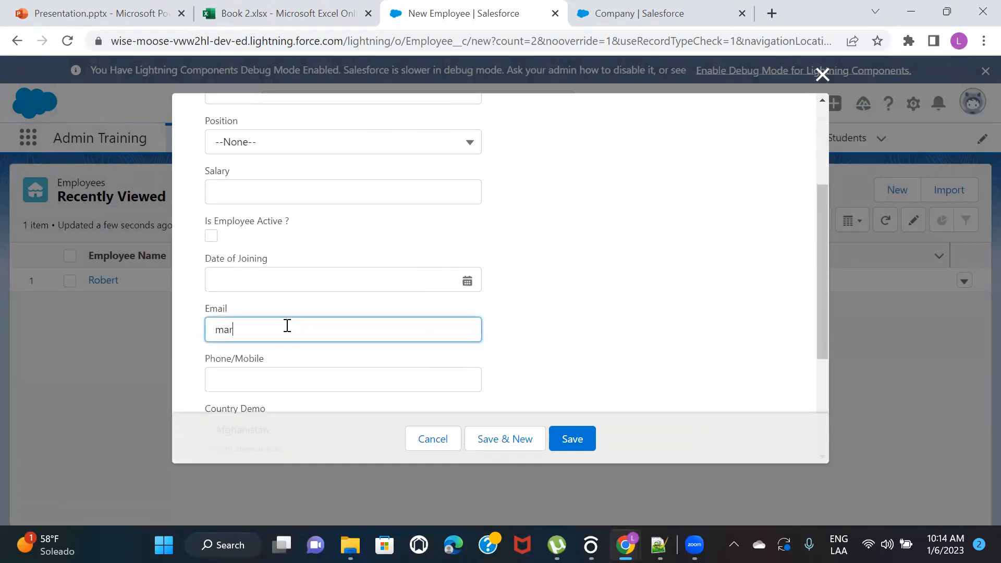
Assign the second employee to the company TCS, then save the record and start another one
left_click(603, 317)
scroll(603, 317, "down", 4)
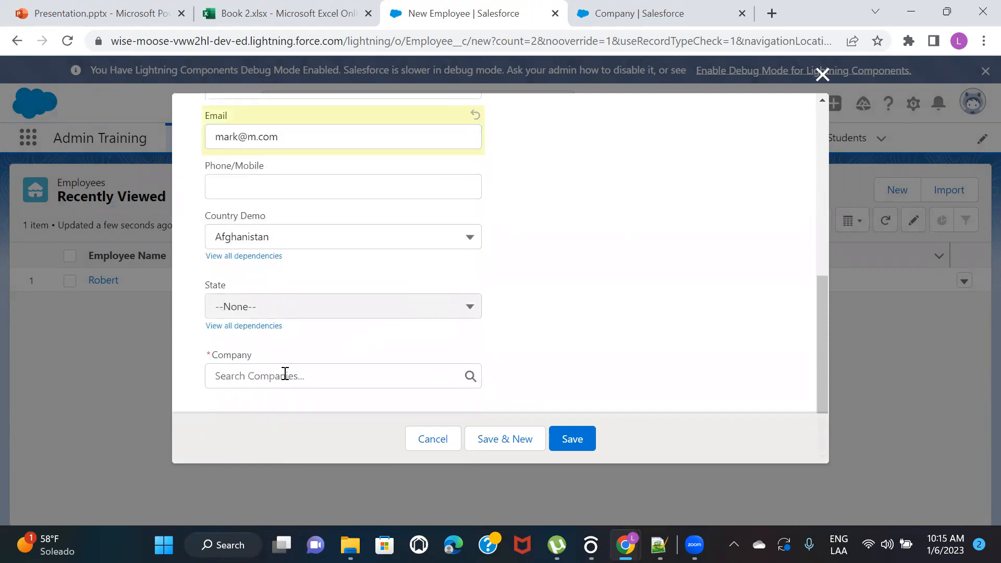
left_click(271, 380)
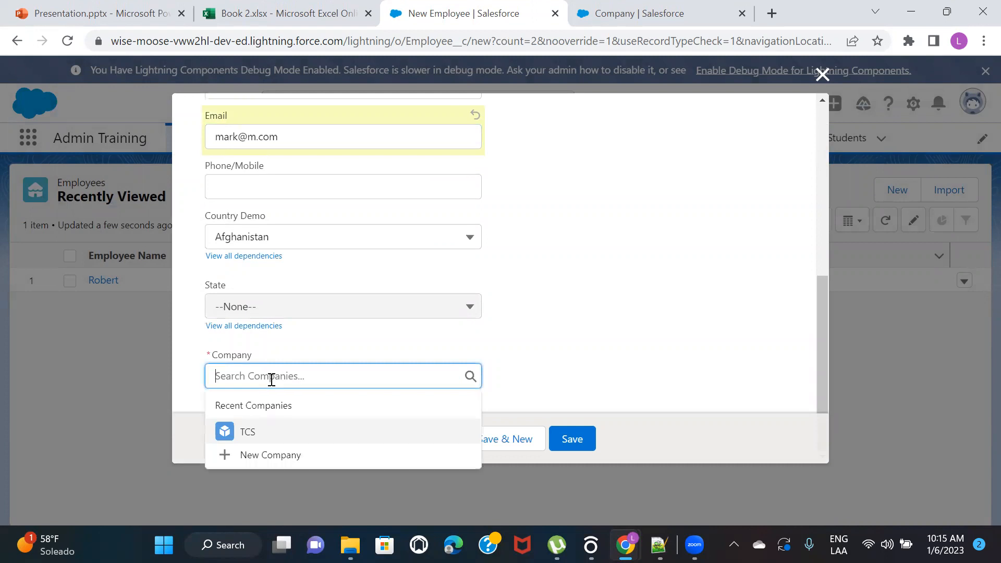
left_click(271, 435)
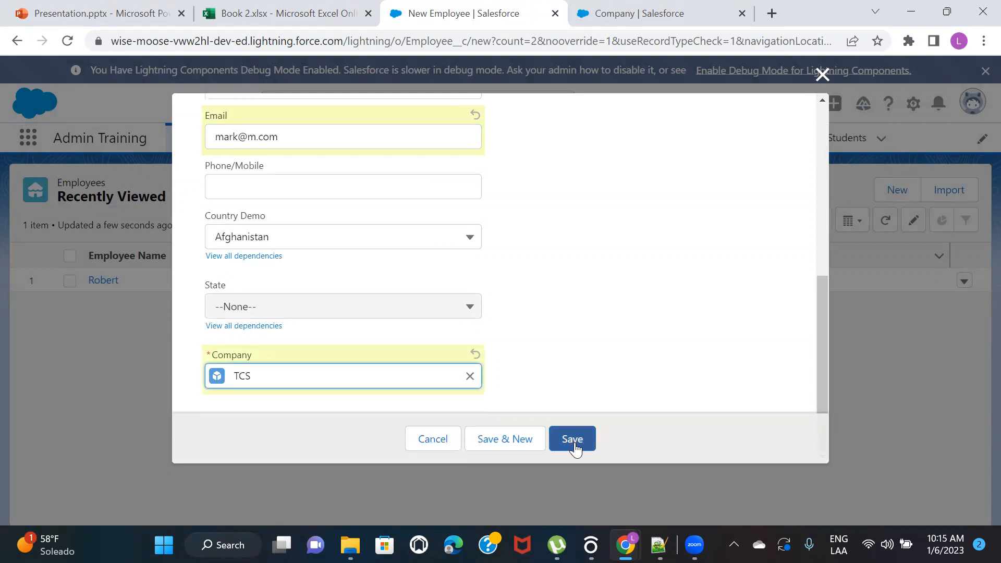
left_click(491, 444)
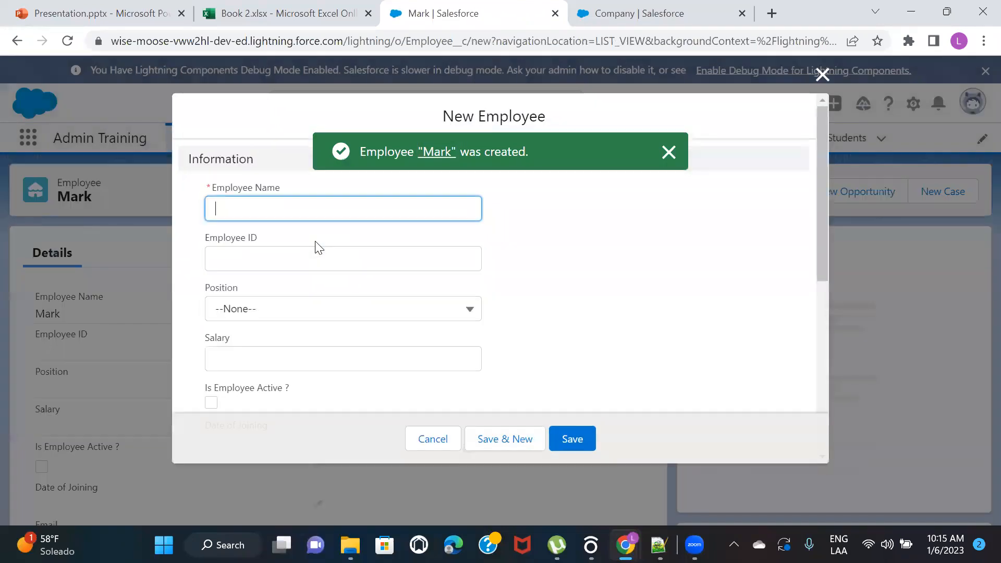
Enter the third employee's name and email in the new record
type("John")
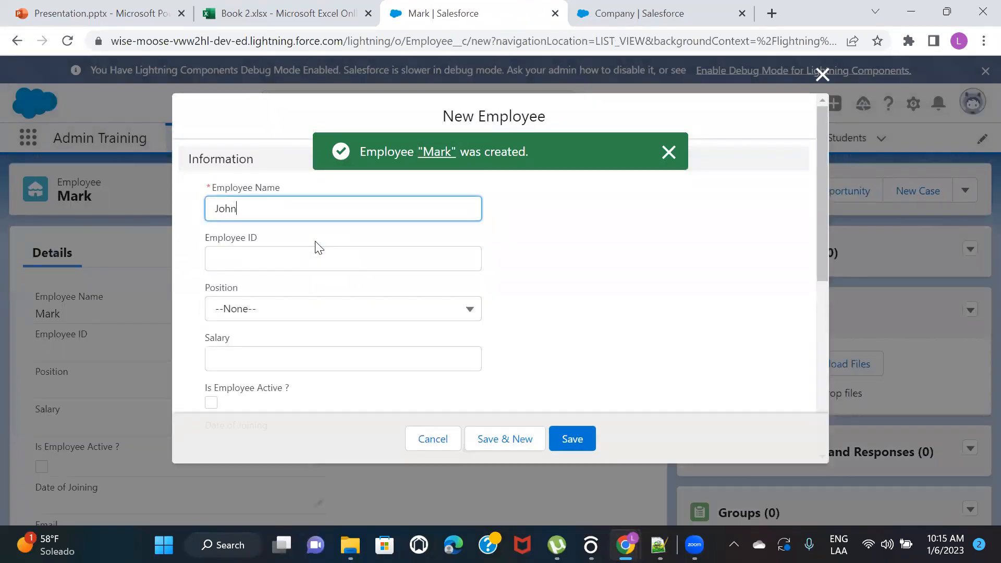
scroll(518, 283, "down", 2)
left_click(254, 371)
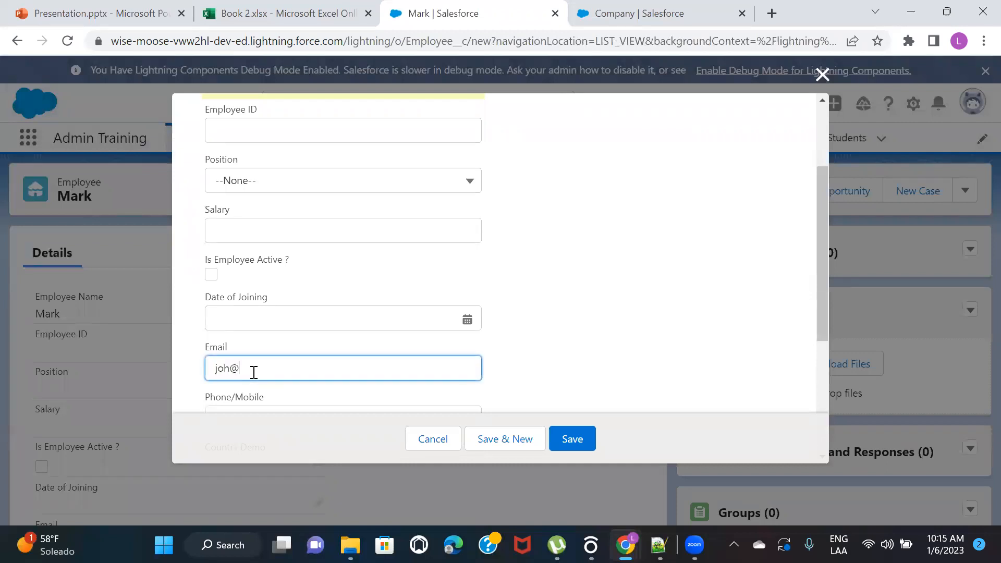
Assign the third employee to the company TCS and save the record
scroll(570, 317, "down", 4)
left_click(269, 383)
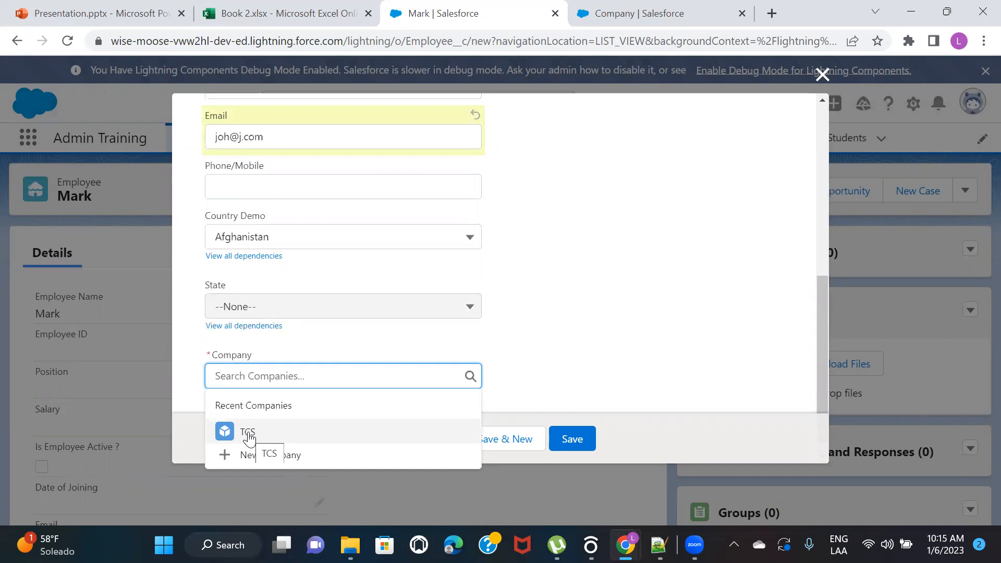
left_click(248, 435)
left_click(561, 438)
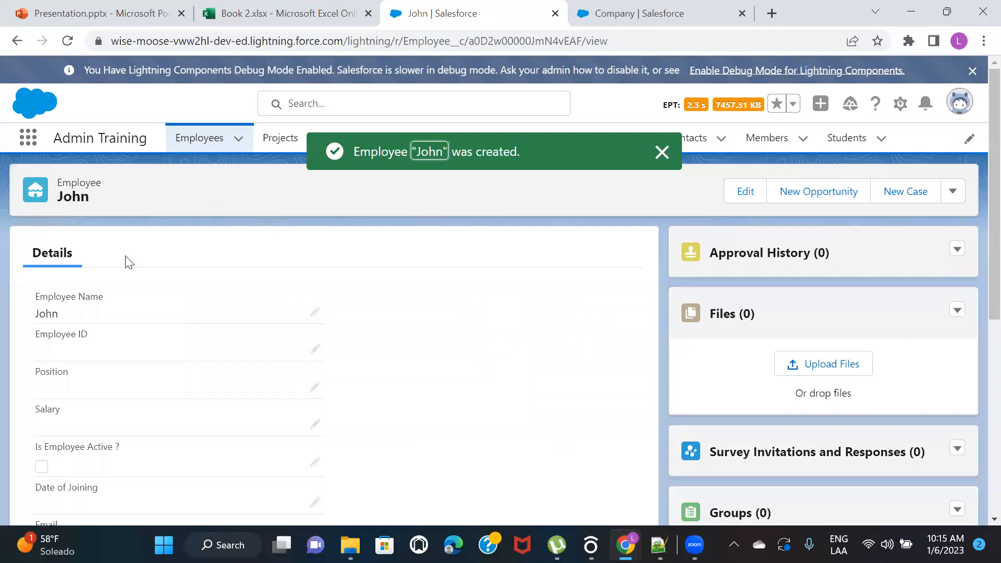
Open the third employee's record from the Employees list, check its company assignment, and return to the list
left_click(207, 139)
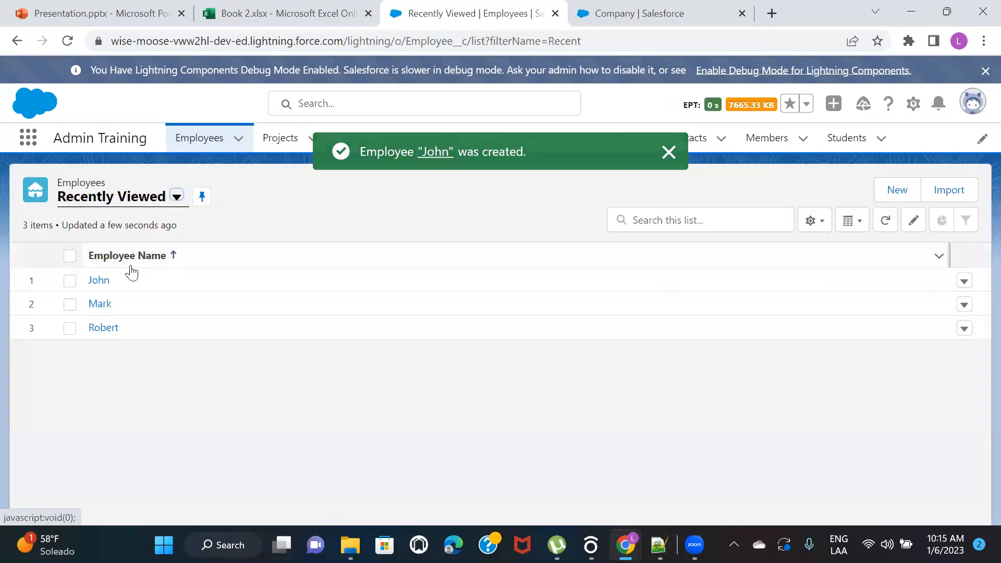
left_click(99, 283)
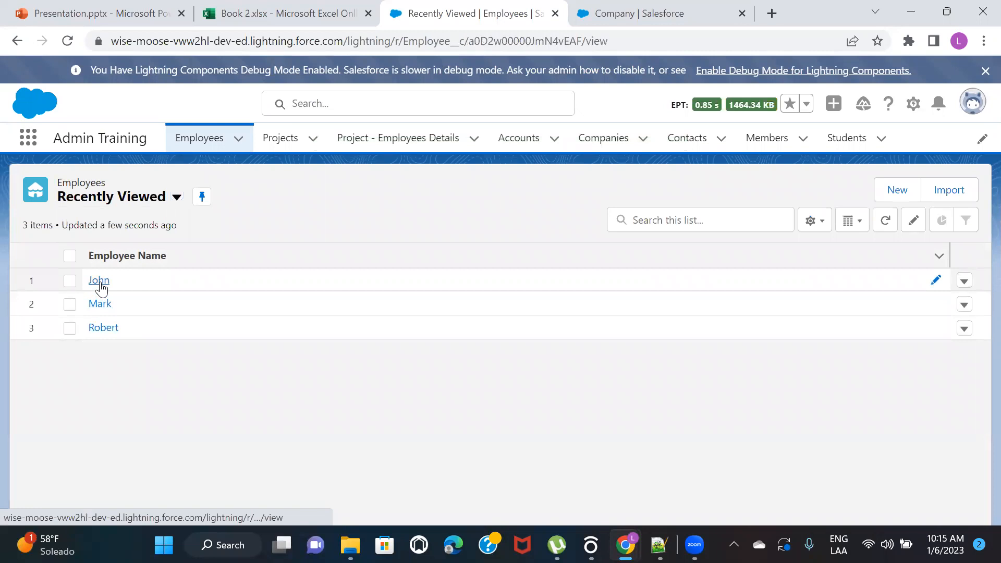
scroll(305, 365, "down", 7)
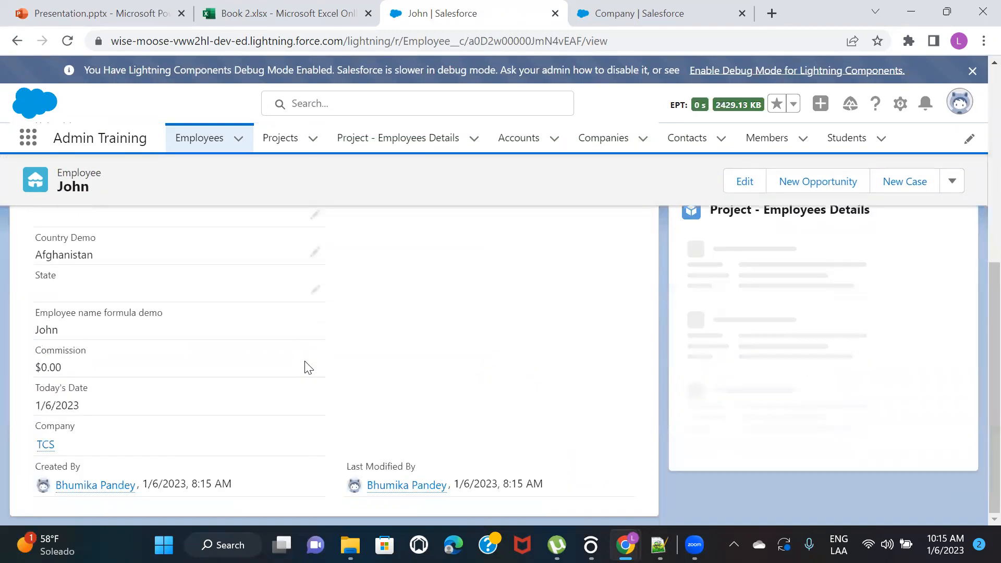
scroll(487, 319, "up", 7)
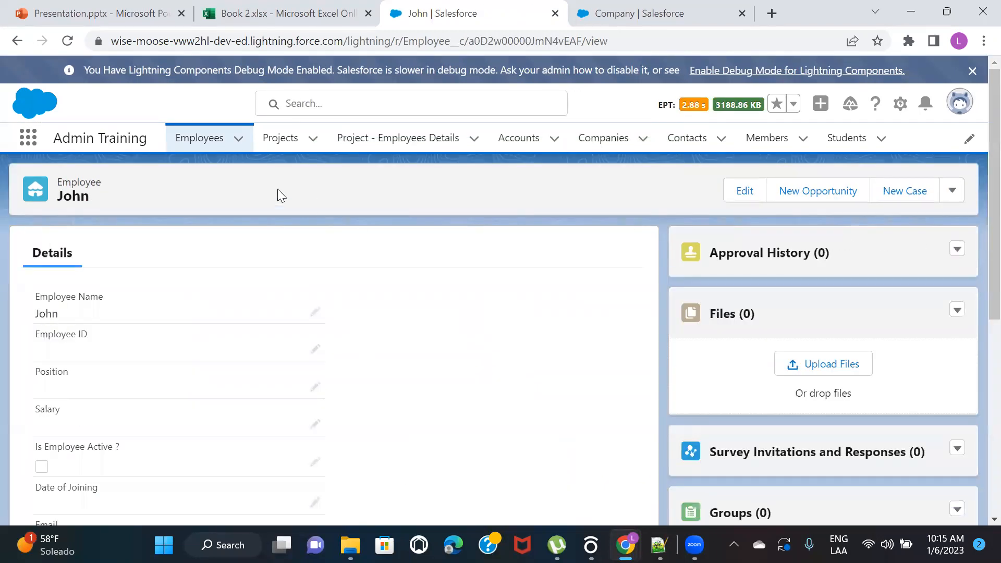
left_click(192, 140)
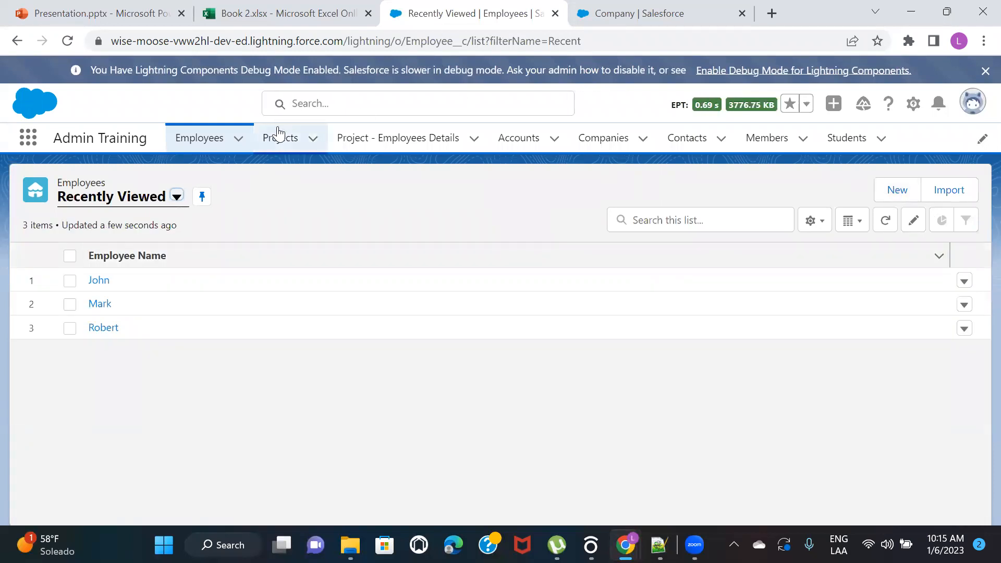
Open the TCS company record and compare its Employee Count value with the related employees
left_click(602, 146)
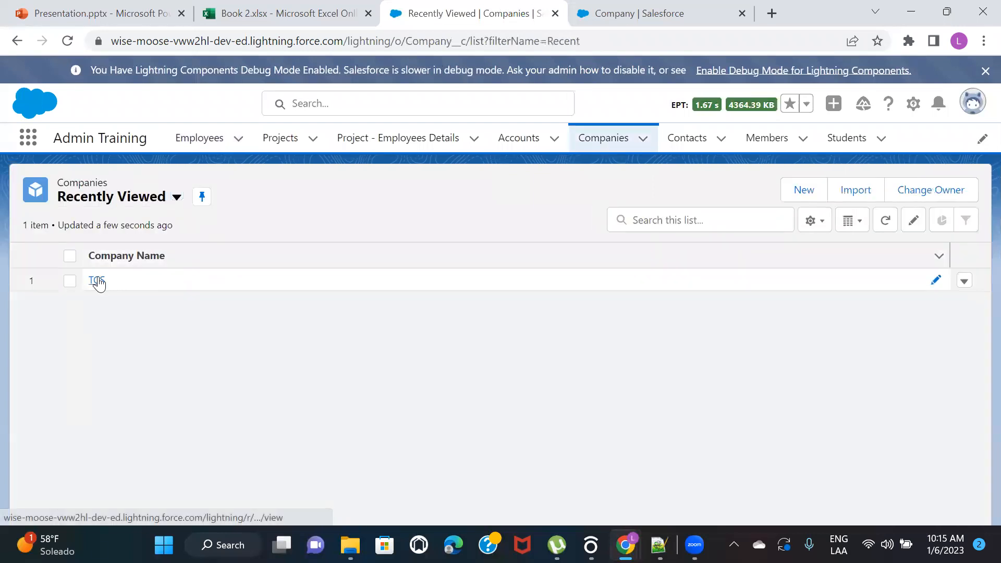
left_click(97, 280)
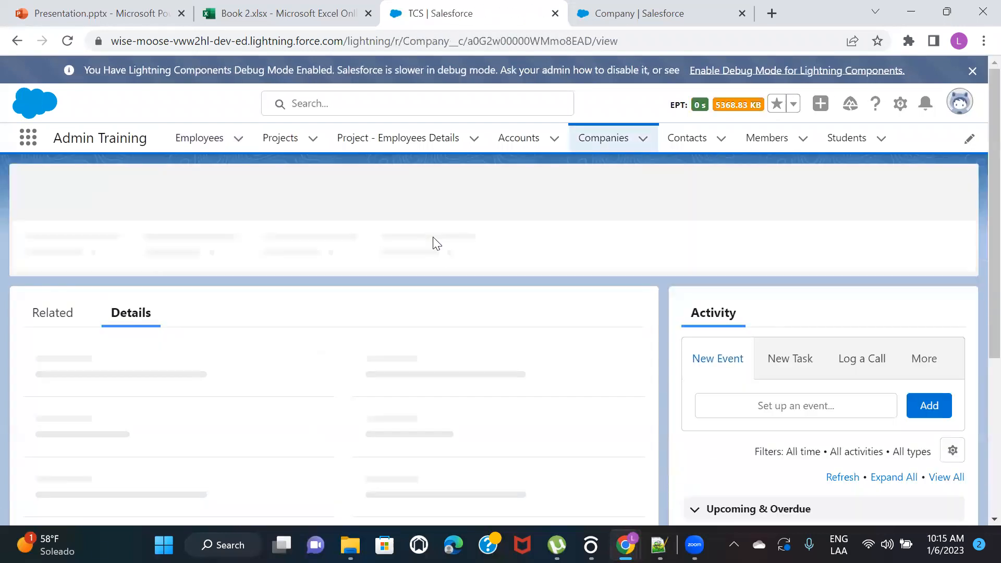
scroll(313, 310, "down", 1)
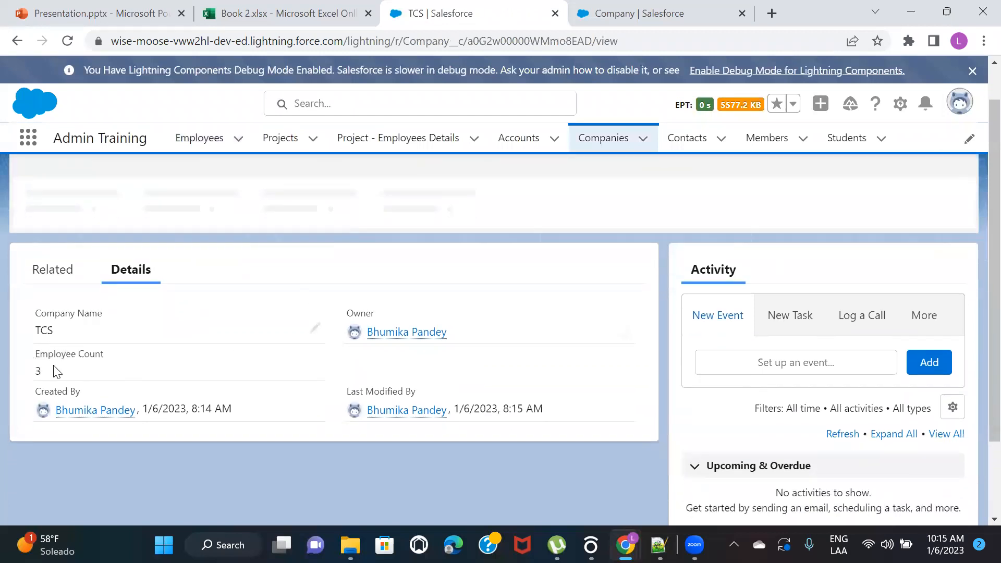
left_click(54, 271)
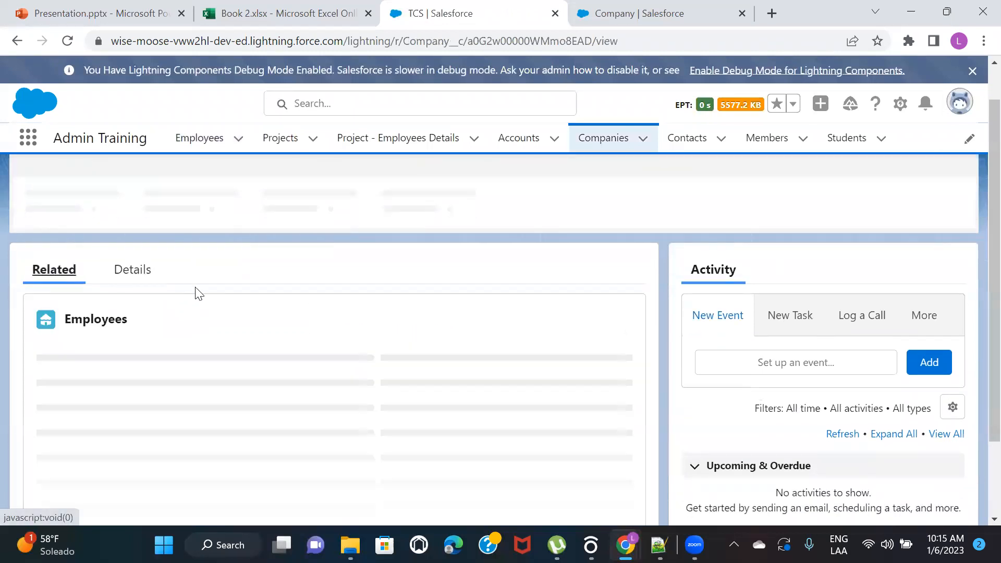
scroll(195, 287, "down", 1)
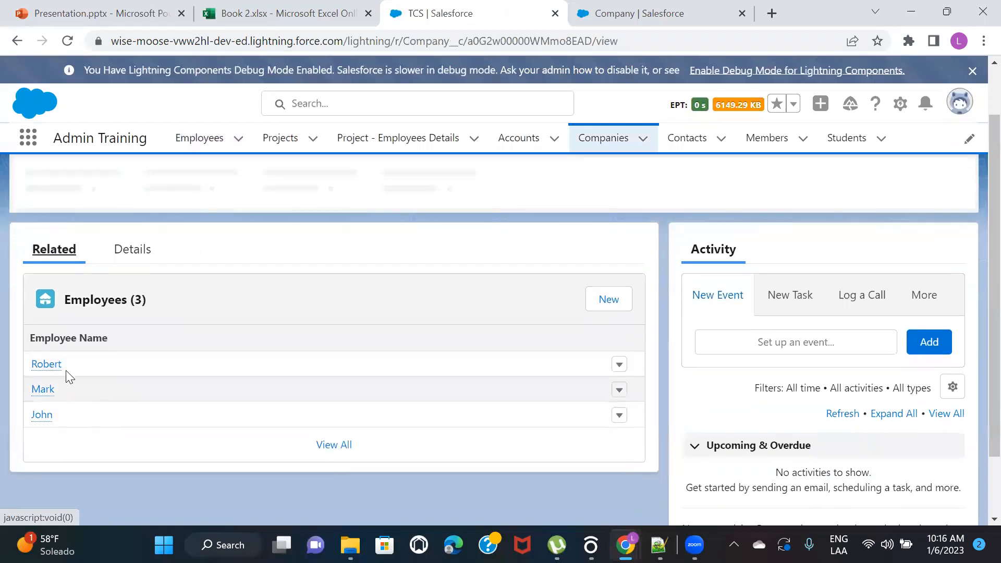
left_click(133, 251)
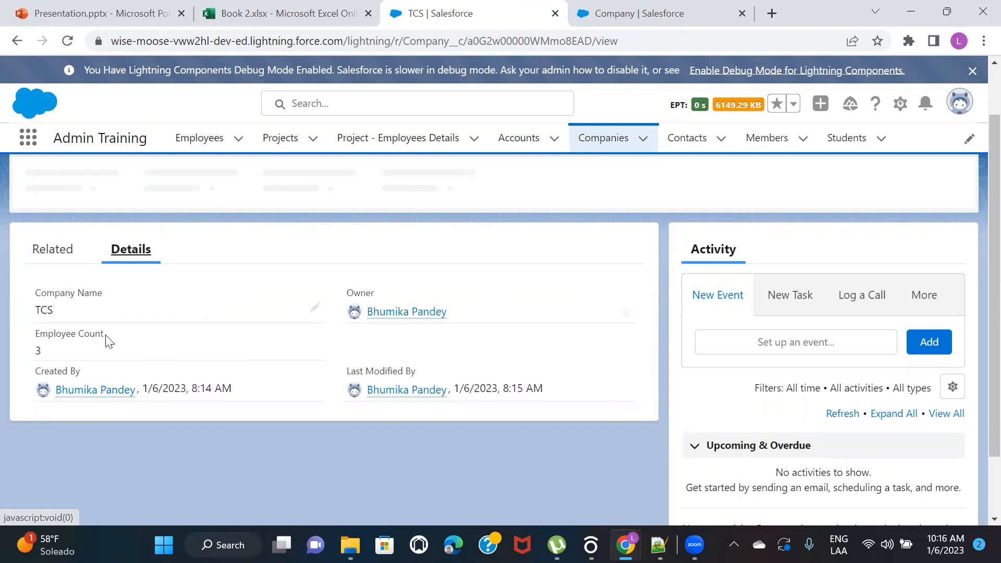
scroll(107, 342, "down", 2)
mouse_move(107, 343)
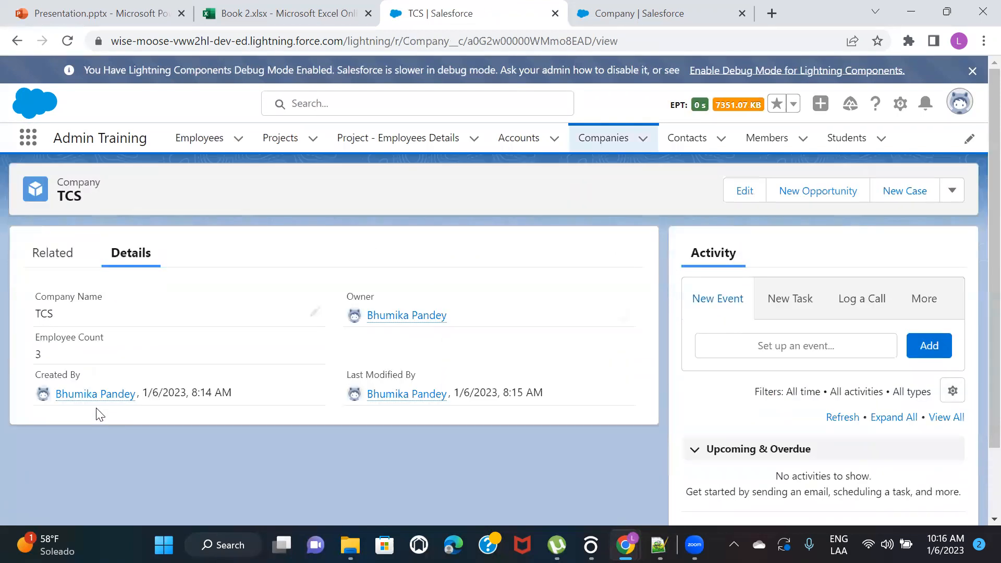
scroll(95, 408, "up", 2)
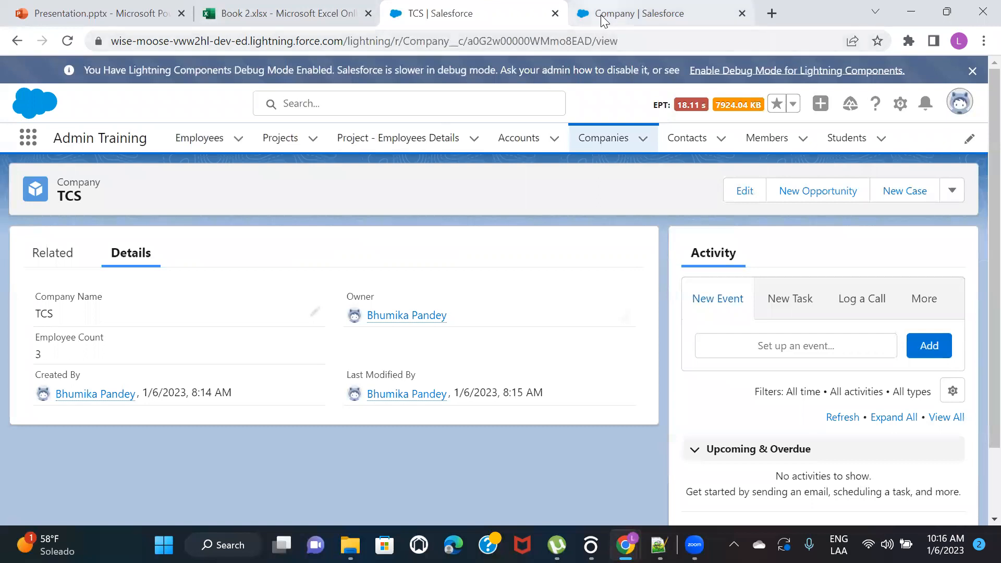
Switch to the Book 2 workbook in Excel and examine the salaries of the employees belonging to TCS
mouse_move(600, 14)
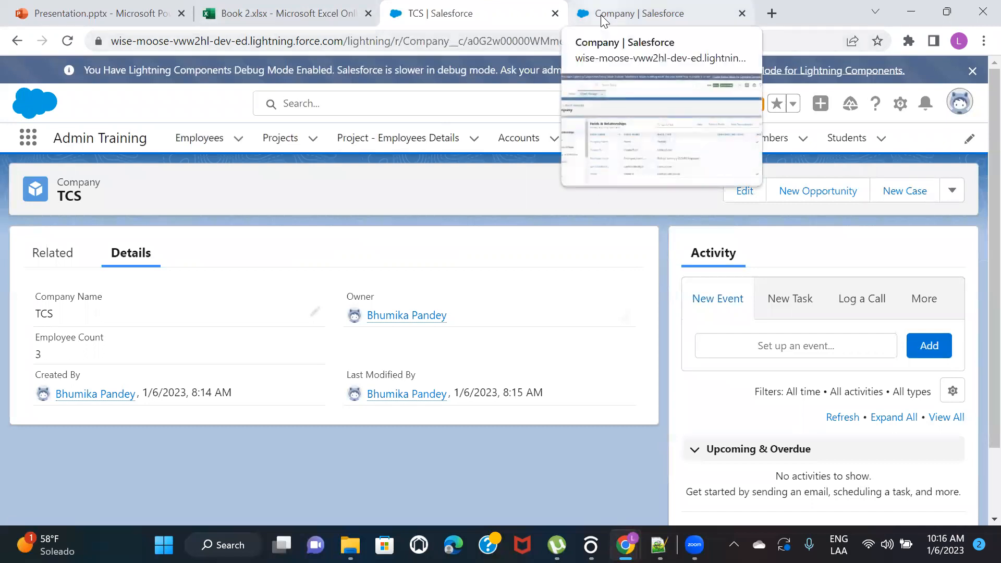
left_click(229, 13)
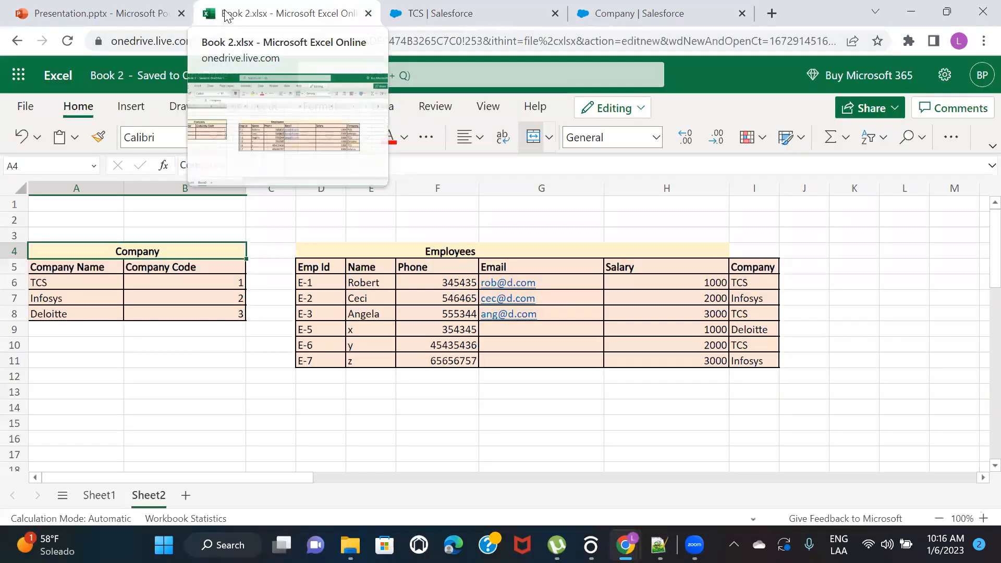
left_click(674, 283)
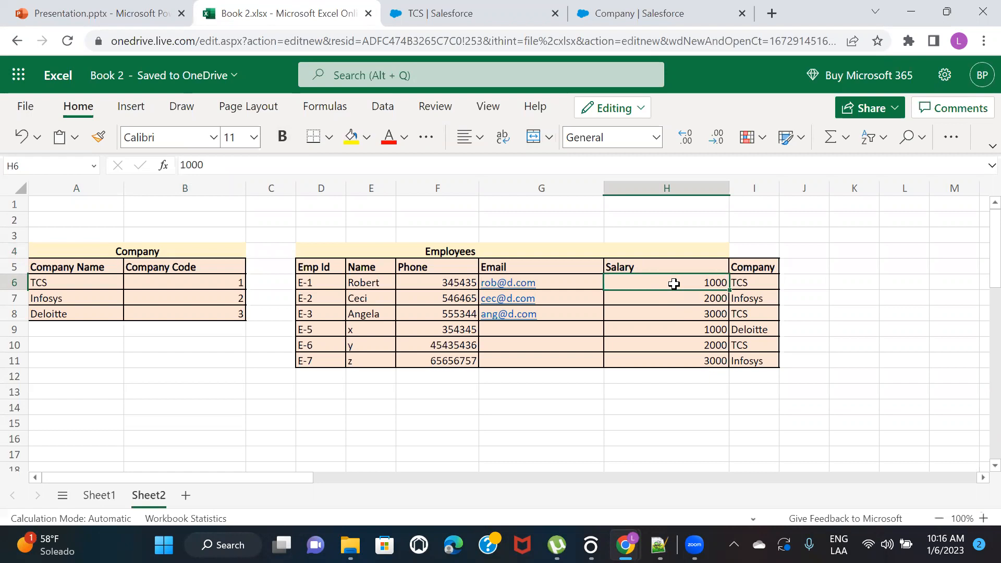
left_click(422, 20)
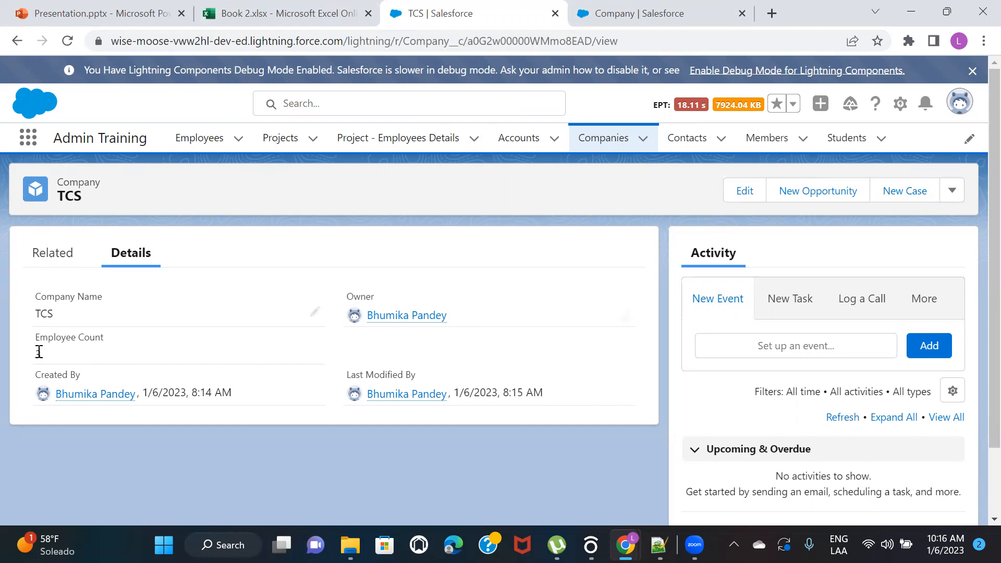
left_click(242, 8)
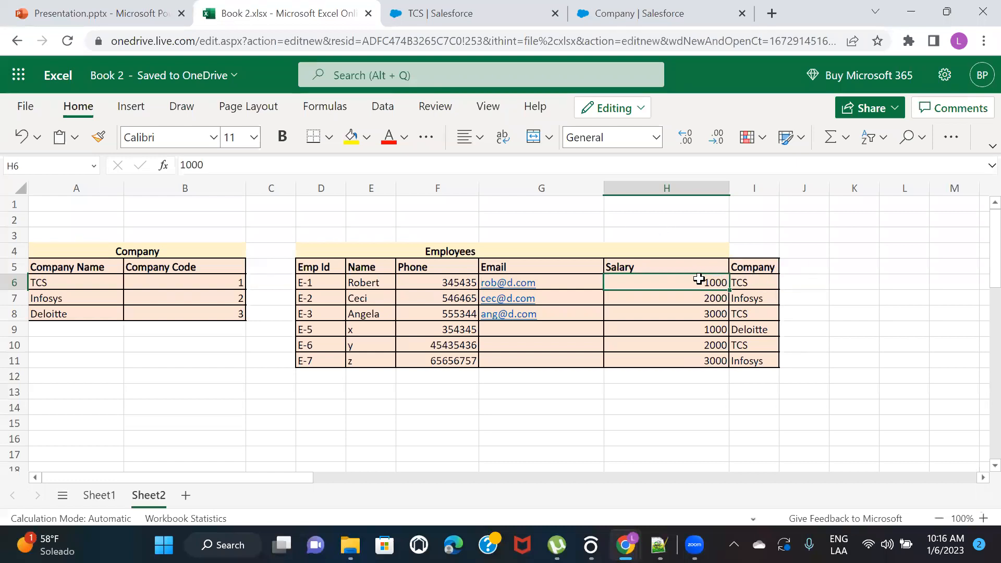
left_click(712, 313)
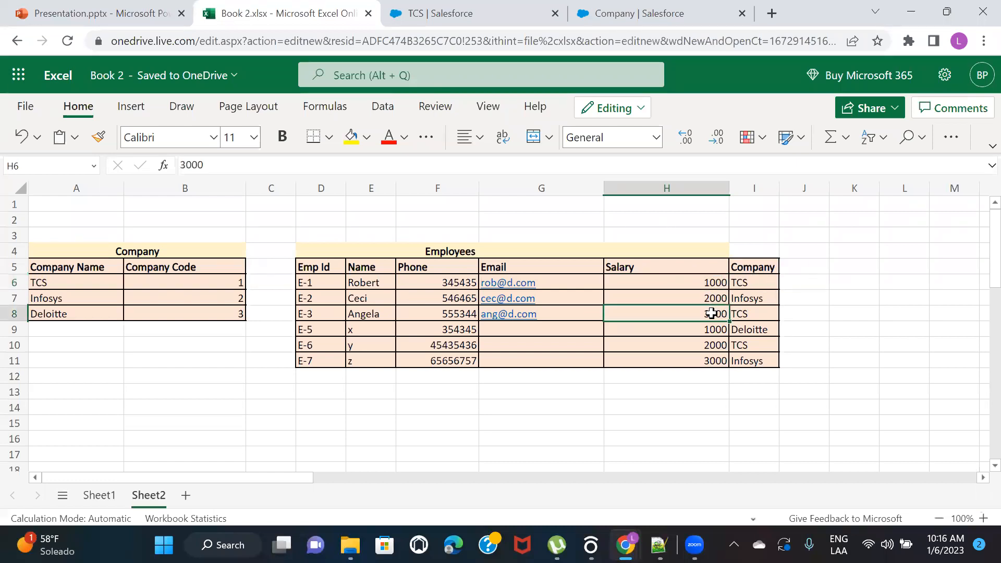
left_click(700, 346)
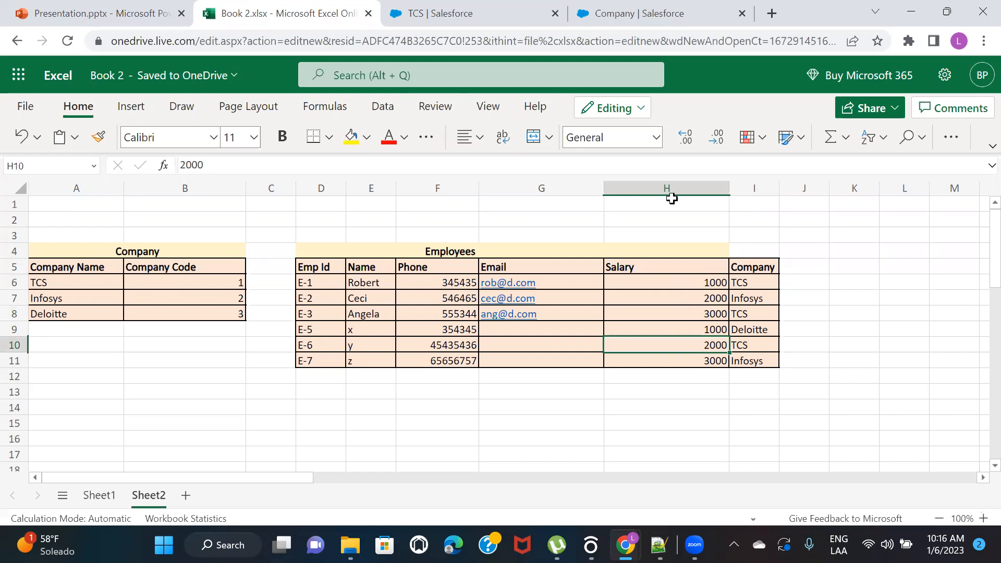
Switch to the Company object's setup in Salesforce and start a new custom field of type Roll-Up Summary
left_click(442, 10)
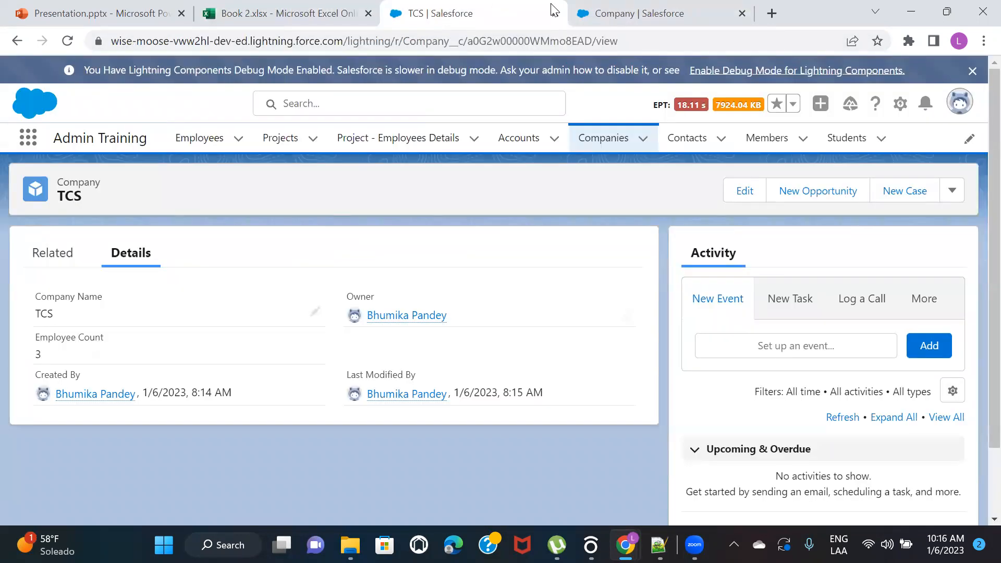
left_click(600, 13)
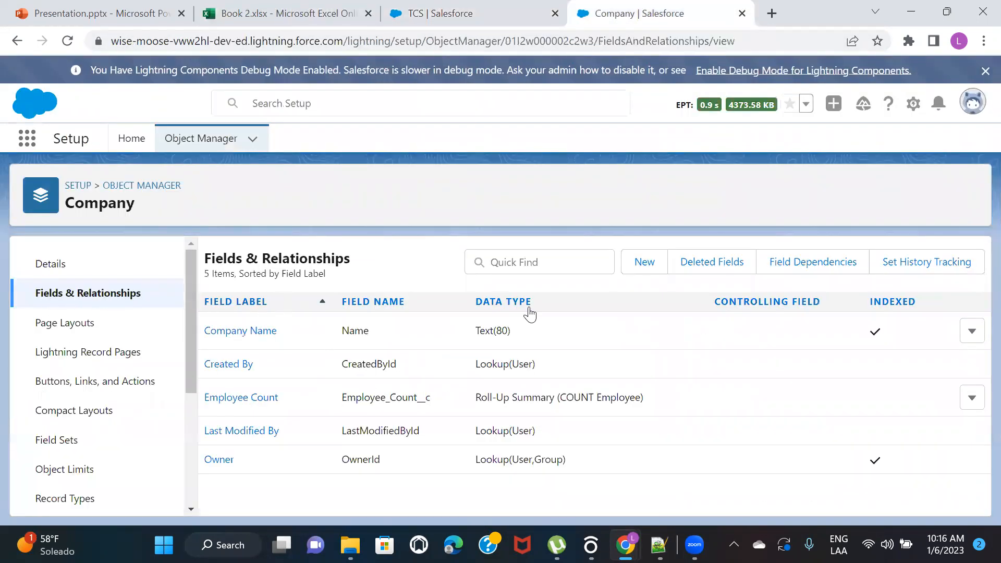
left_click(632, 266)
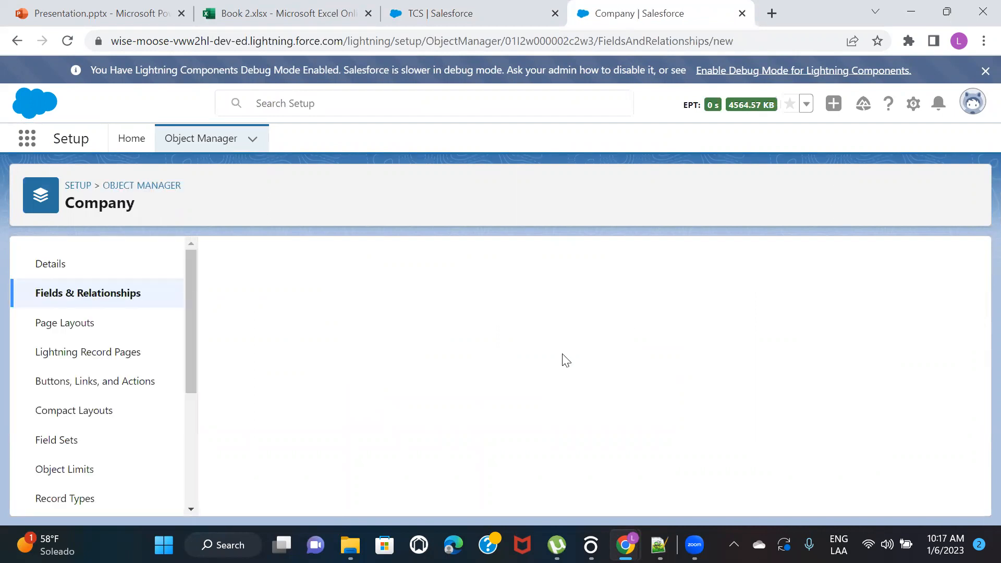
scroll(480, 317, "down", 2)
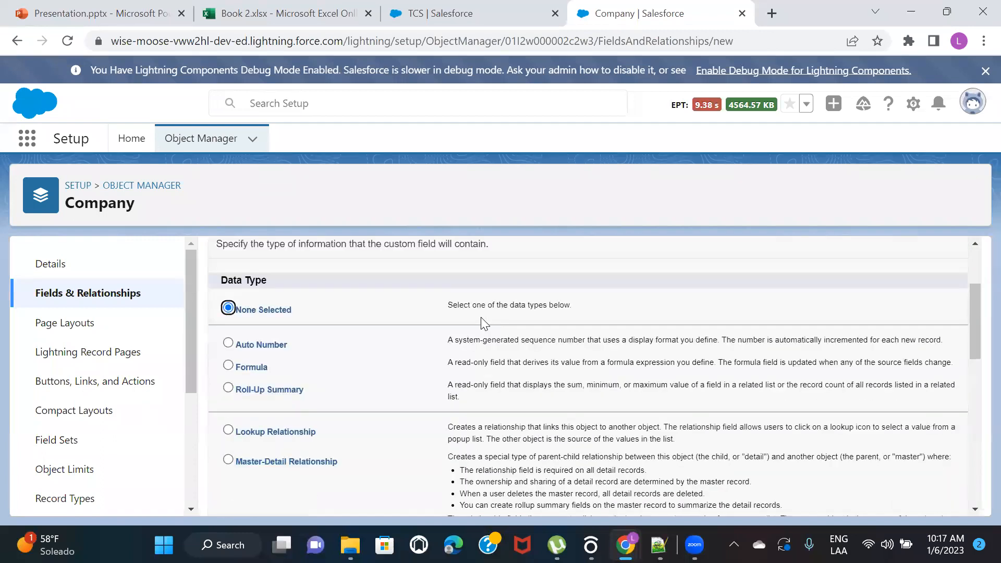
left_click(228, 370)
scroll(701, 344, "up", 2)
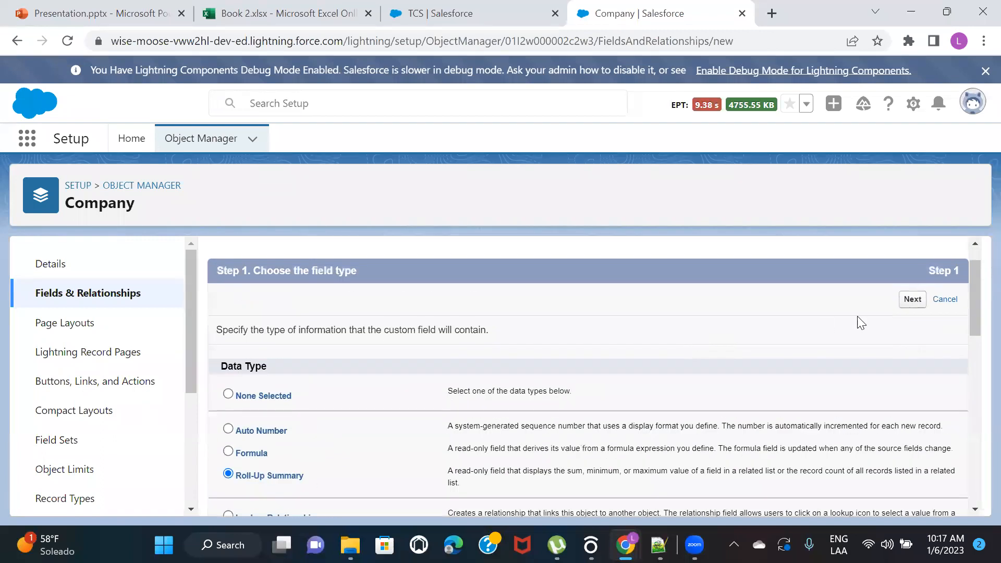
left_click(911, 300)
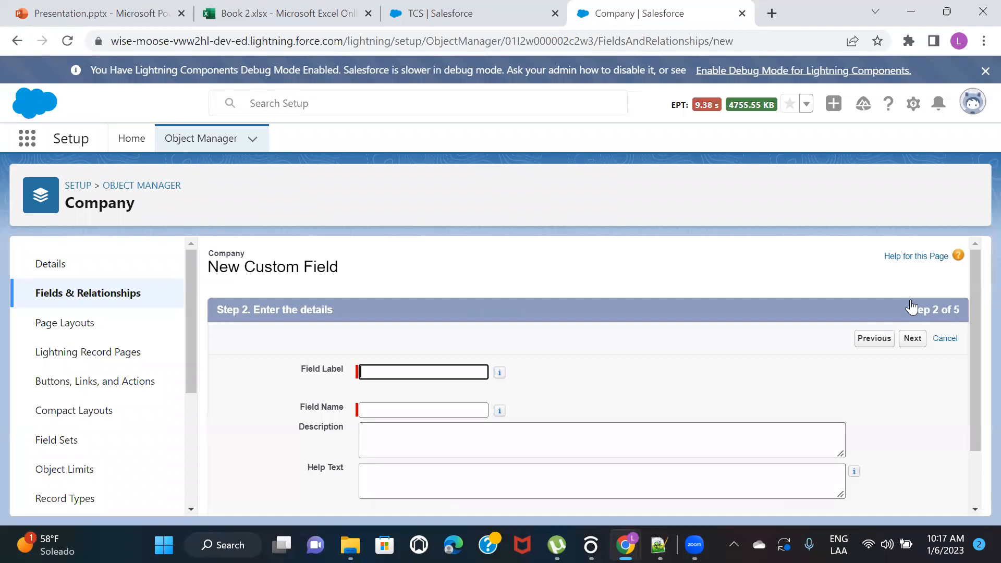
Label the new field Total Salaries with the field name Total_Salaries and continue to the summary calculation
type("Tota")
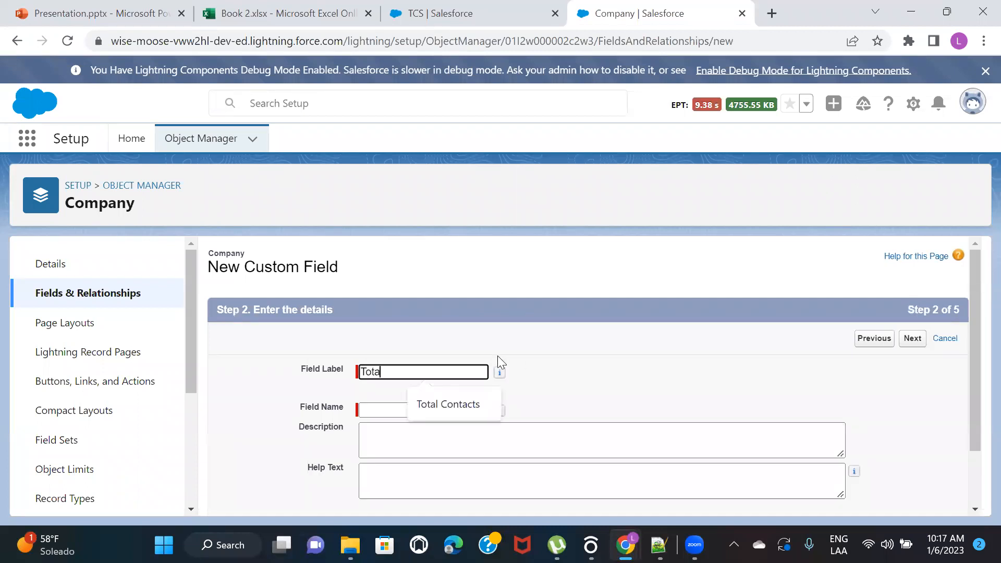
type("l Salari")
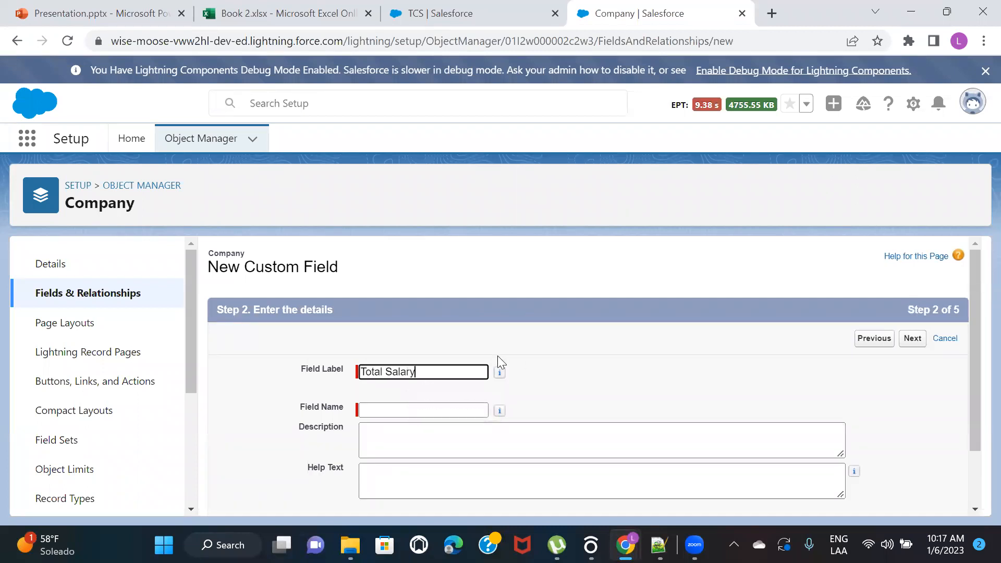
type("es")
left_click(634, 383)
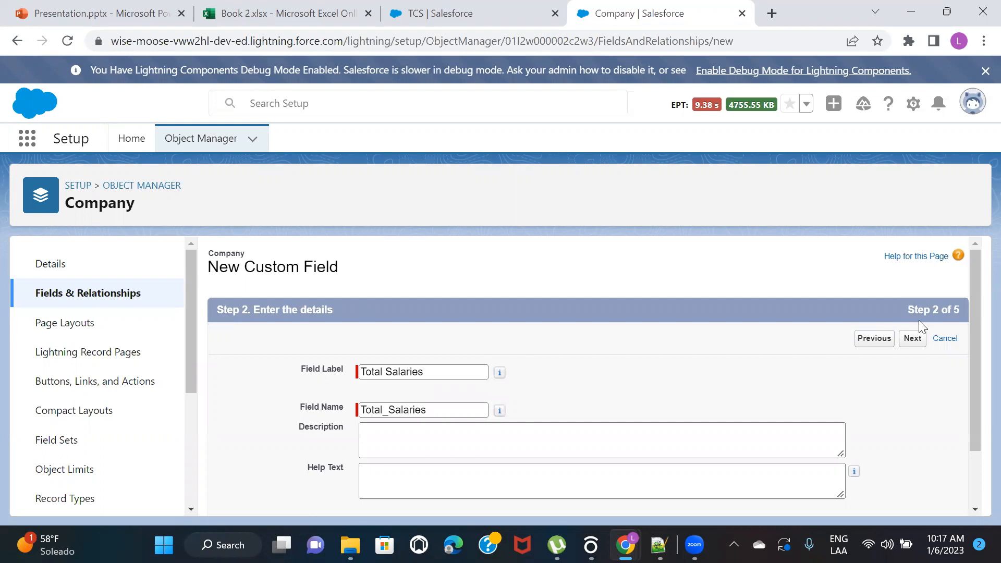
scroll(780, 380, "down", 1)
scroll(951, 310, "up", 1)
left_click(914, 341)
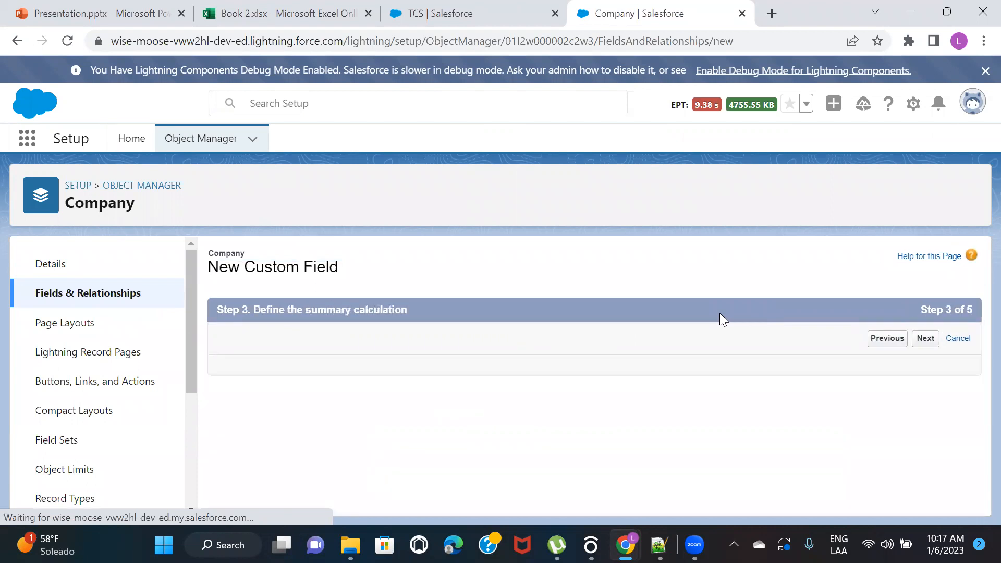
Define the roll-up to summarize the Employees object with a SUM of the Salary field
scroll(720, 312, "down", 2)
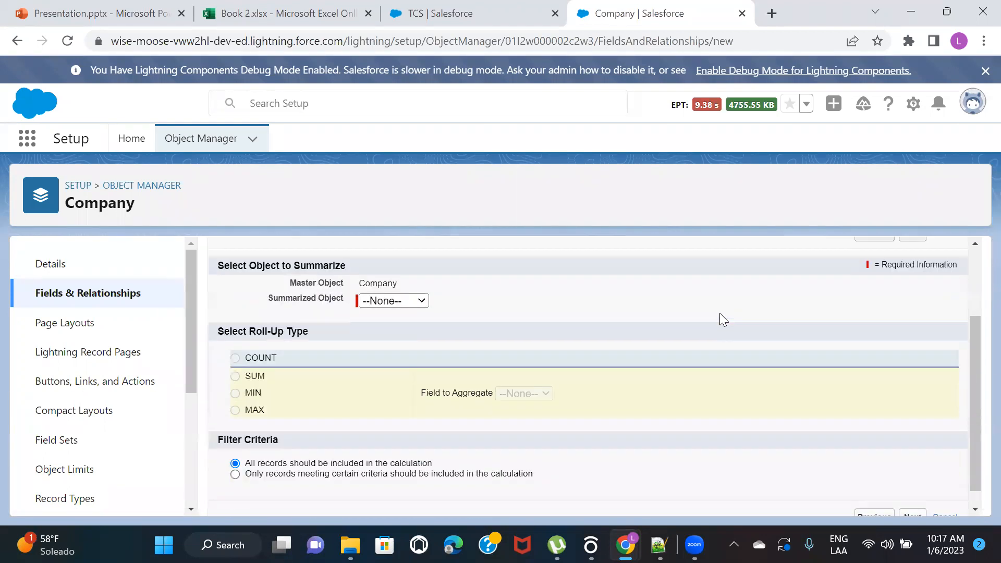
left_click(412, 300)
left_click(394, 331)
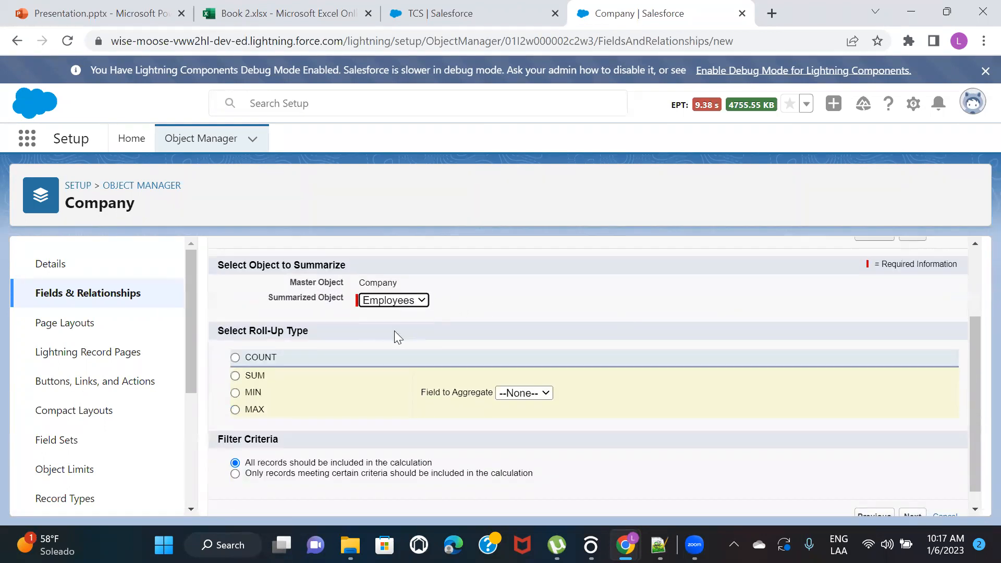
left_click(236, 375)
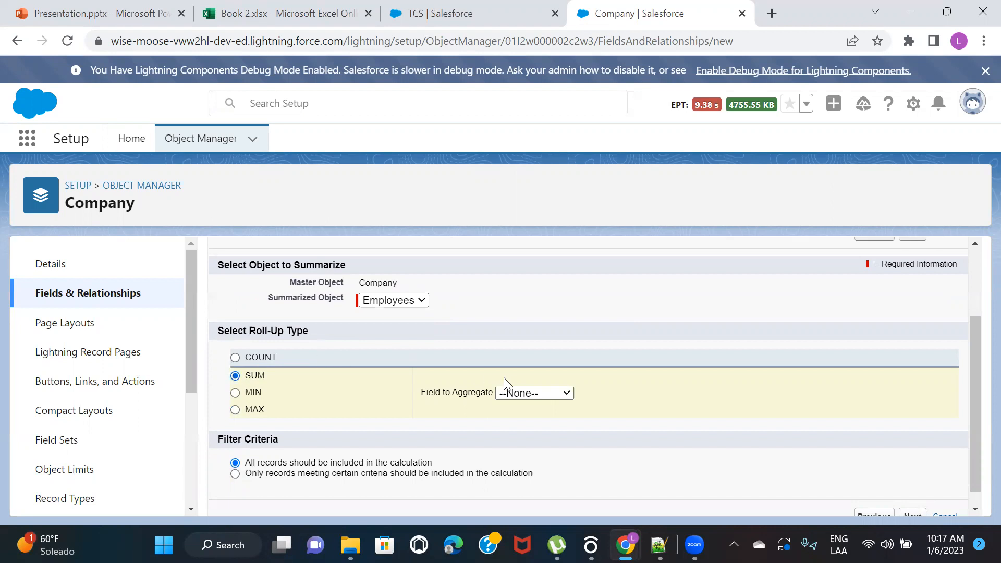
left_click(516, 393)
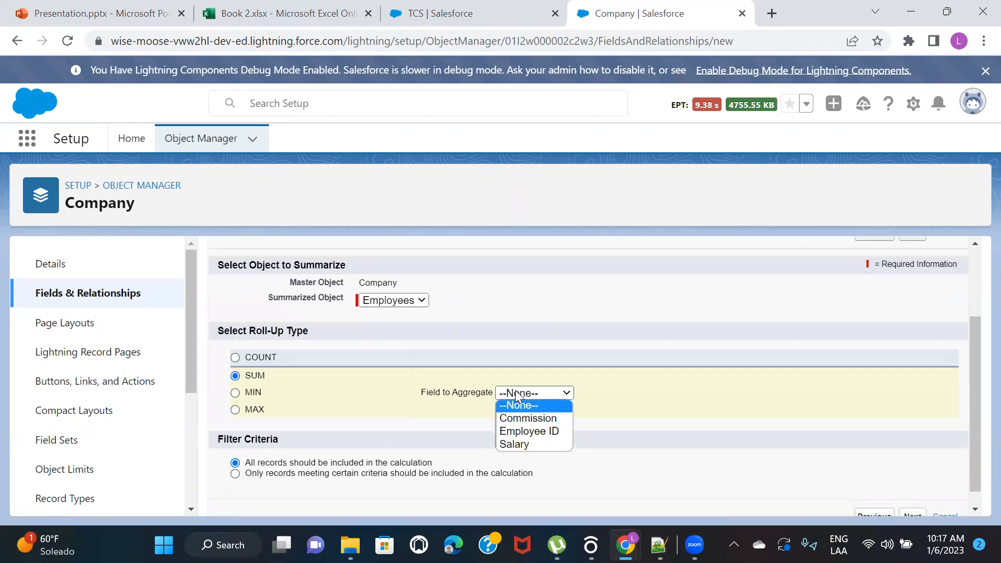
left_click(533, 444)
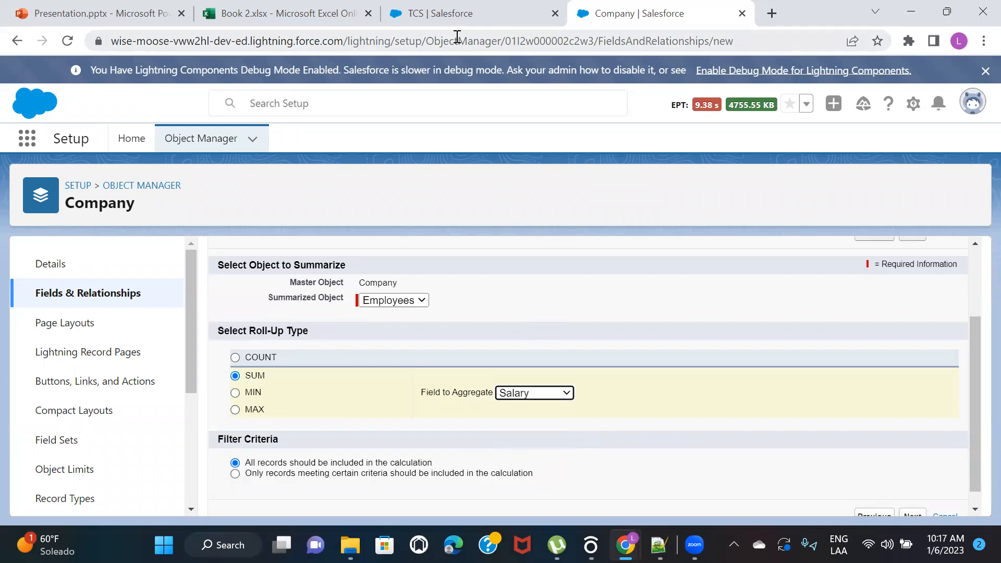
Switch to the Employees records, open the first listed employee and save a salary of $1,000 on that record
left_click(457, 15)
left_click(198, 140)
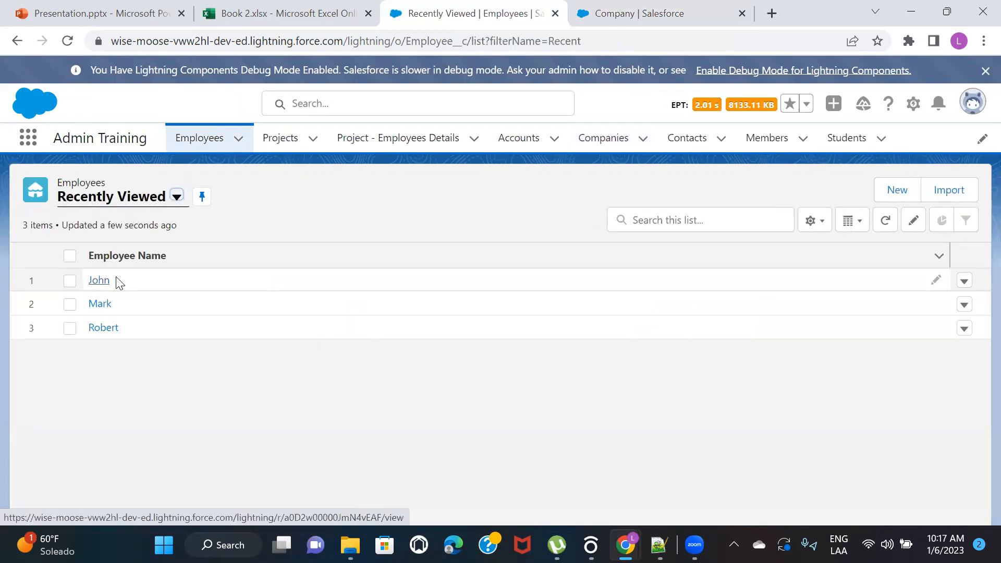
left_click(99, 282)
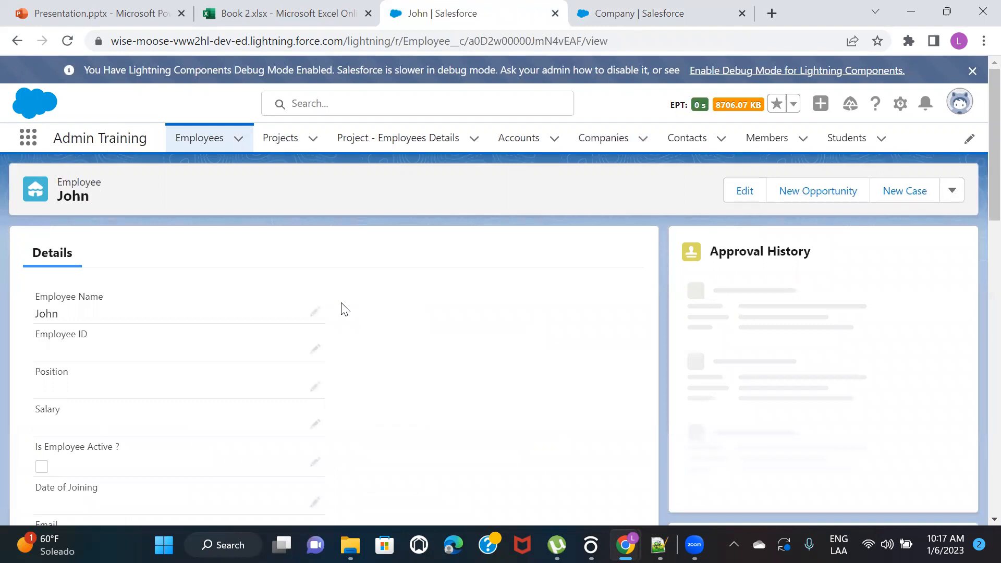
scroll(342, 309, "down", 1)
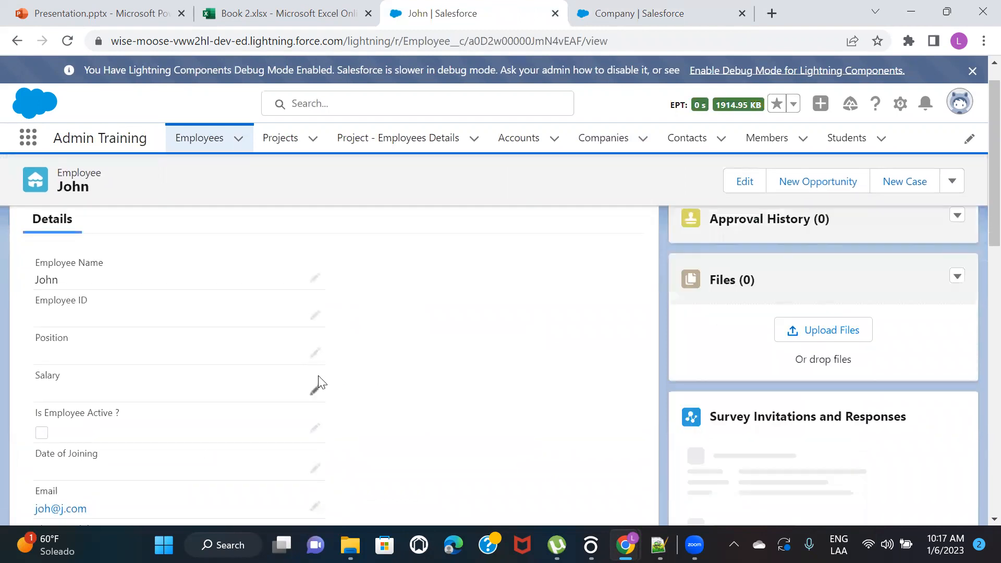
left_click(315, 390)
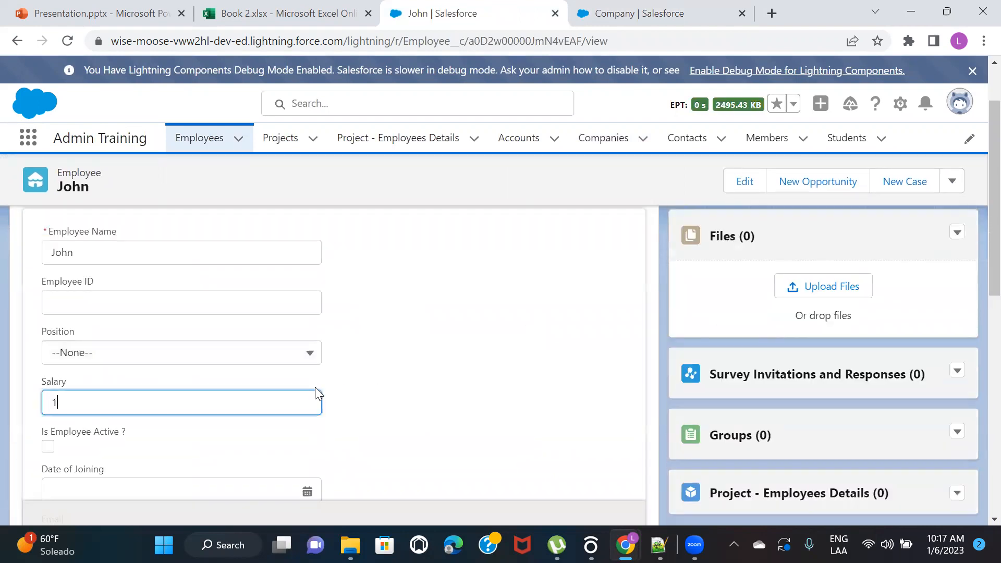
left_click(434, 403)
scroll(441, 405, "down", 10)
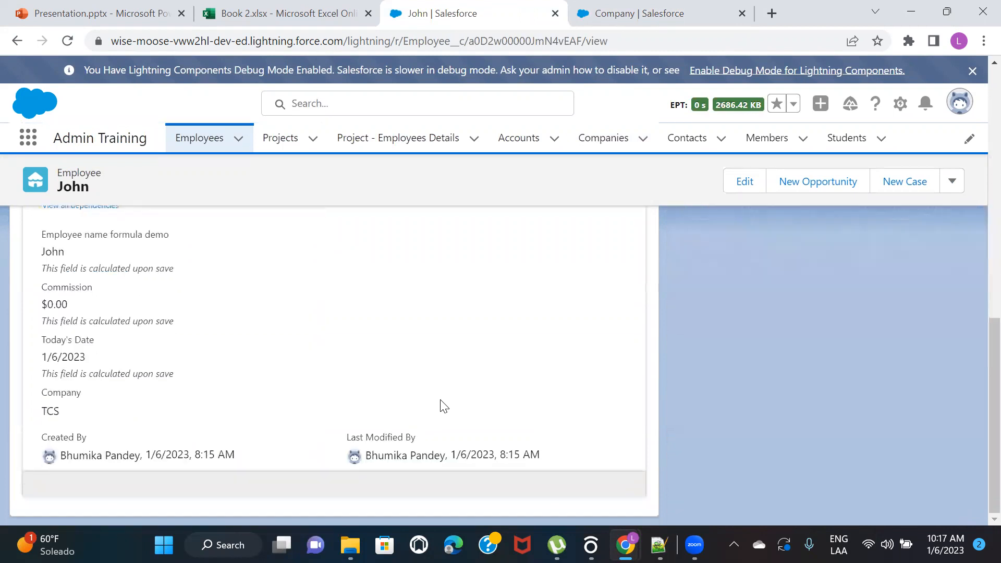
scroll(334, 410, "up", 8)
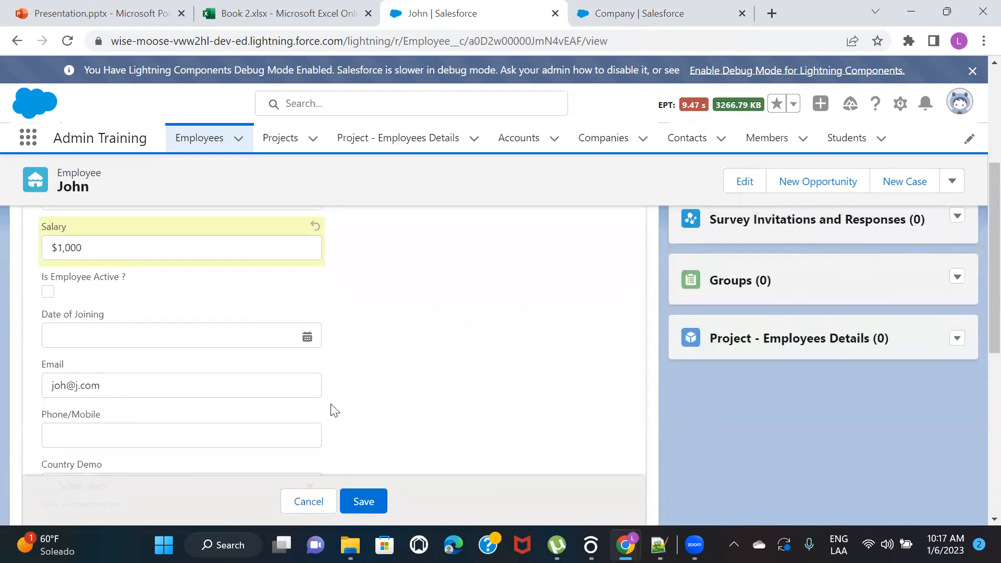
left_click(353, 501)
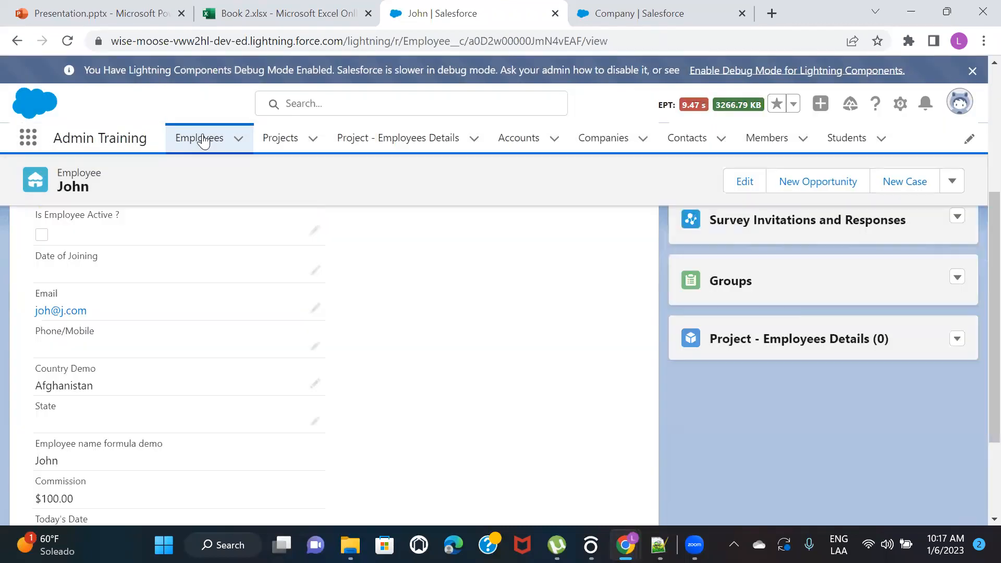
Open the second employee in the Employees list and save a salary of 2000 on that record
left_click(203, 137)
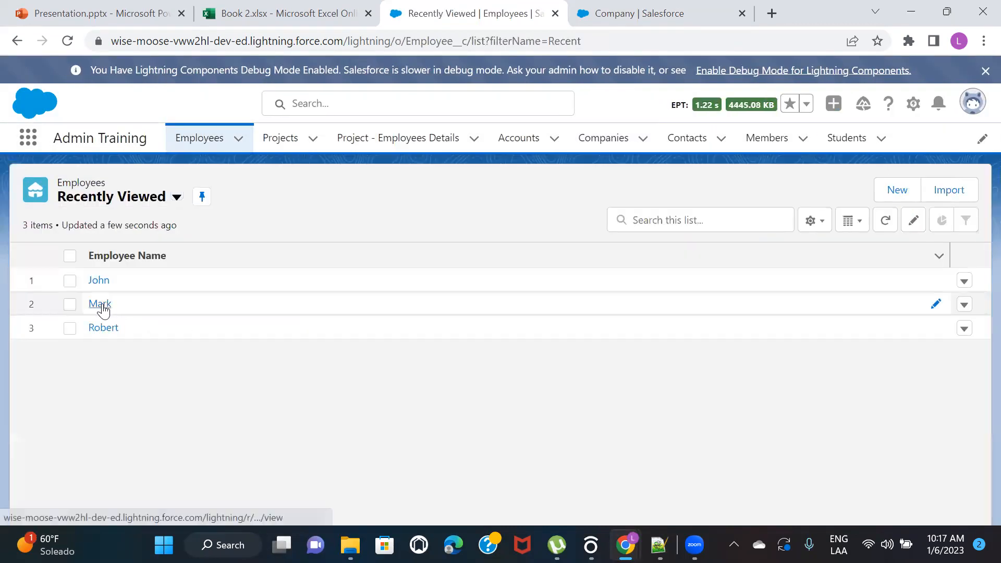
left_click(99, 304)
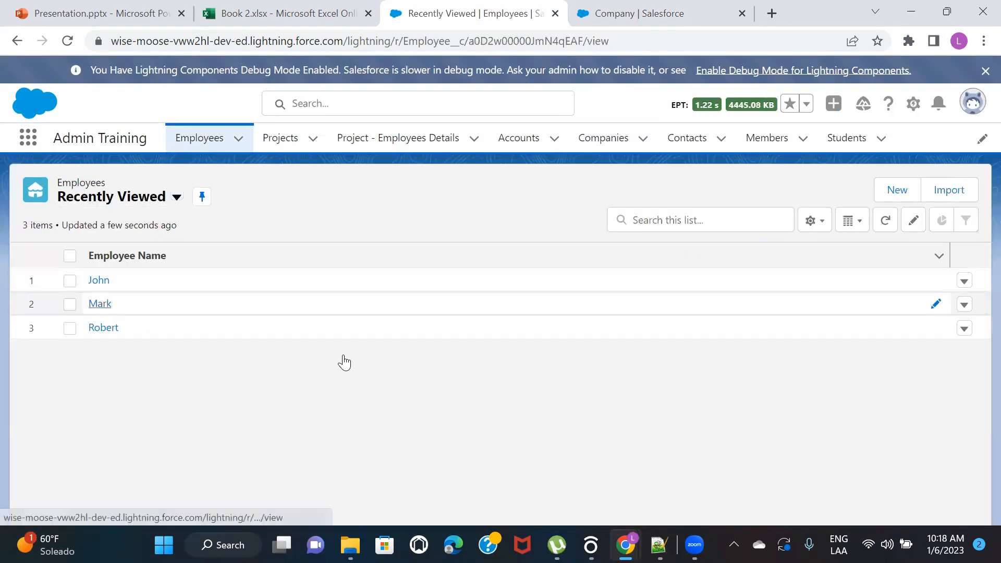
scroll(344, 360, "down", 1)
left_click(315, 350)
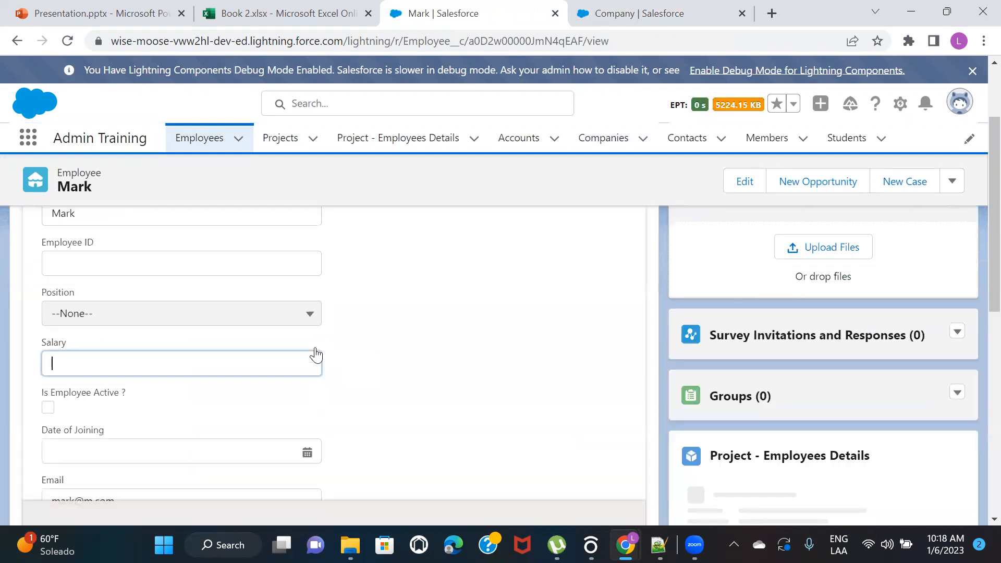
type("2000")
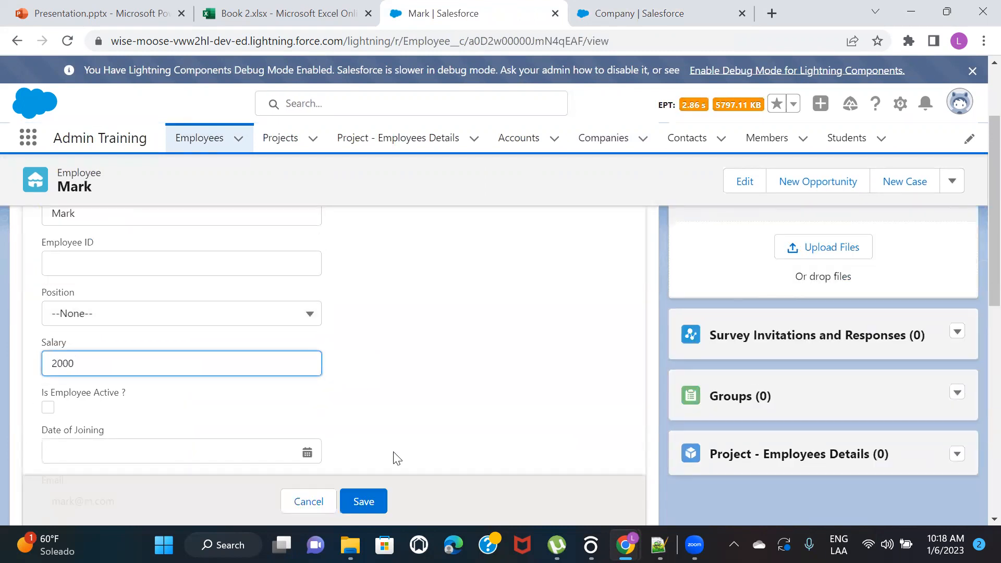
left_click(363, 502)
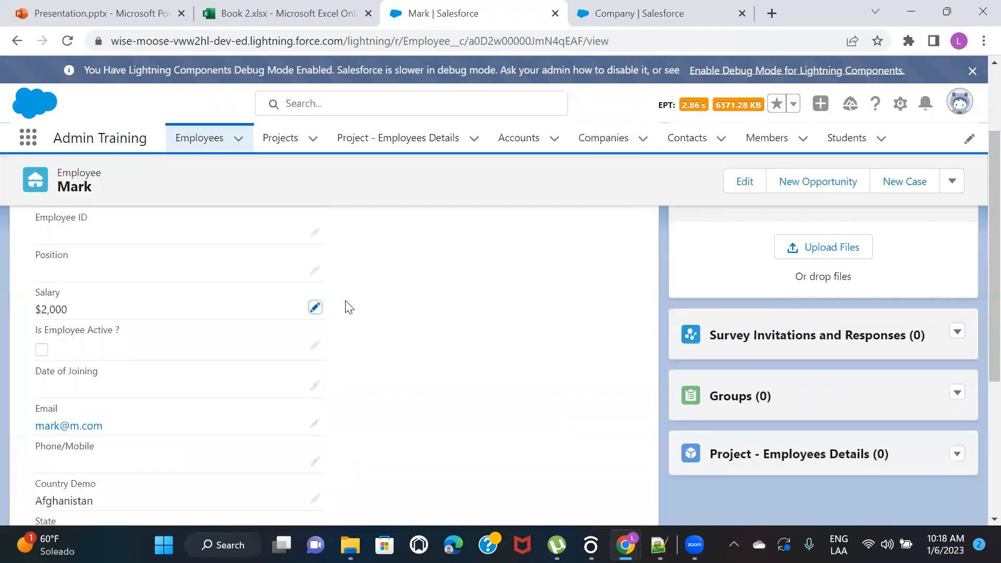
Open the third employee in the Employees list and save a salary of 3000 on that record
left_click(198, 139)
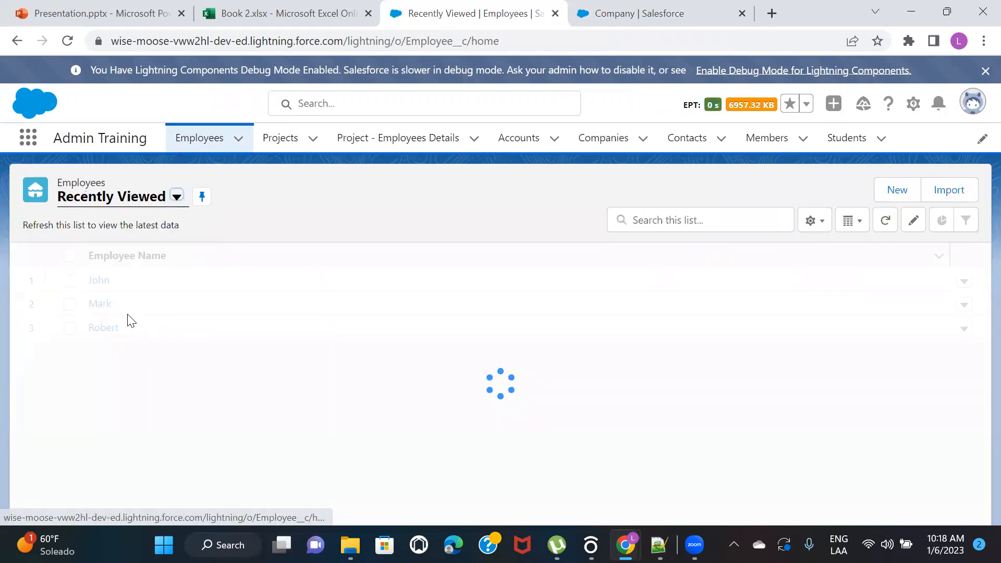
left_click(99, 328)
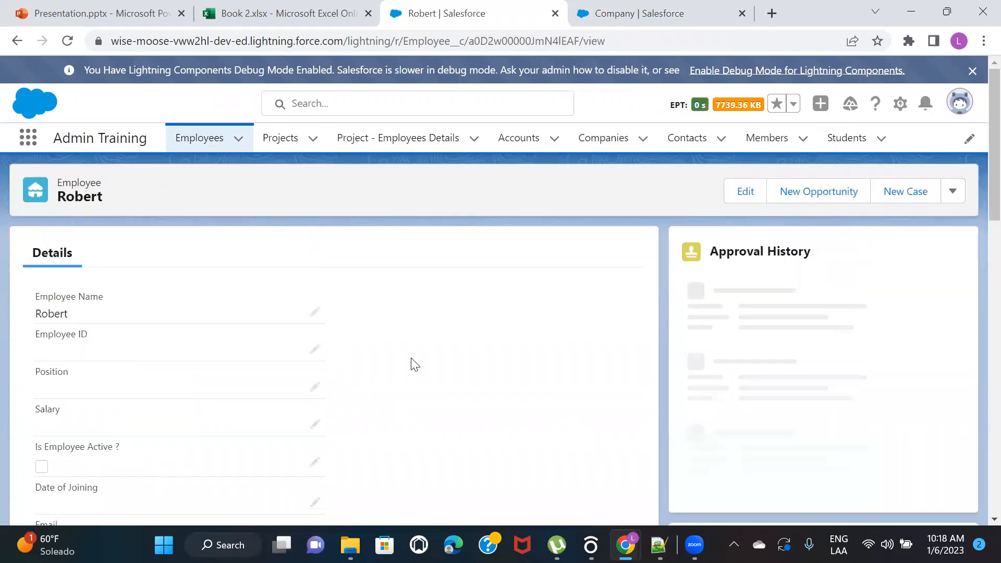
left_click(314, 424)
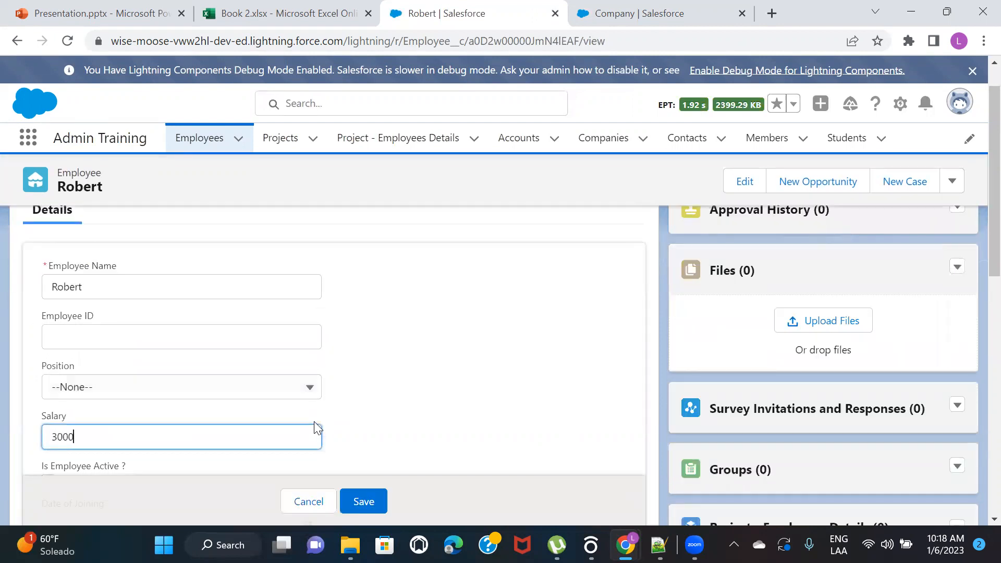
left_click(371, 503)
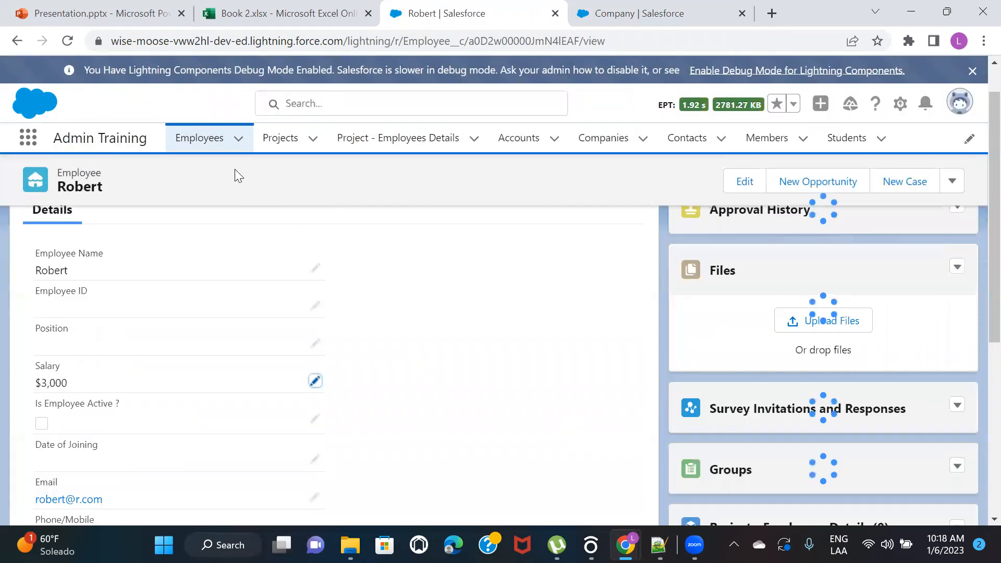
Create an Employees list view named my view with API name my_view, visible only to its creator
left_click(194, 139)
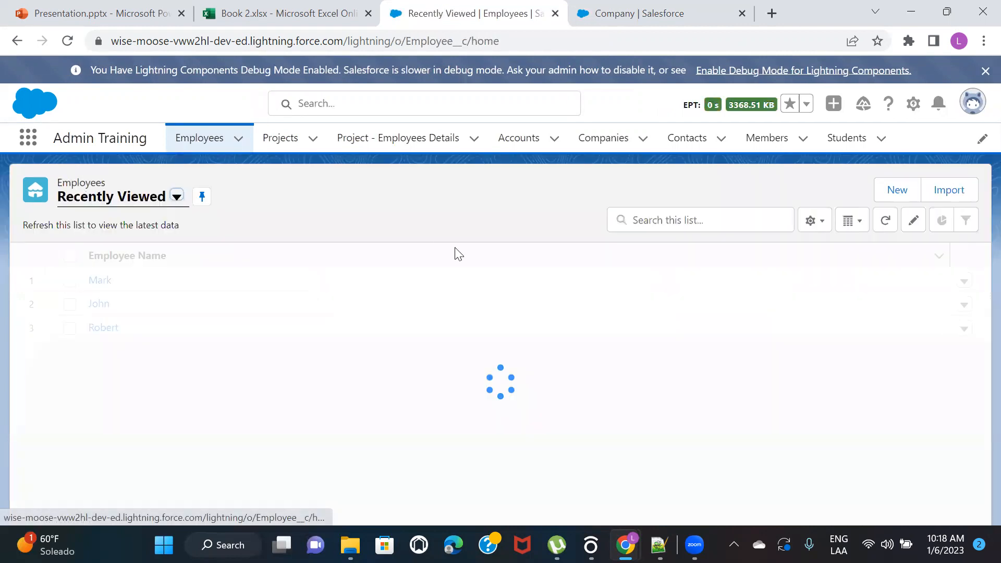
left_click(805, 229)
left_click(732, 281)
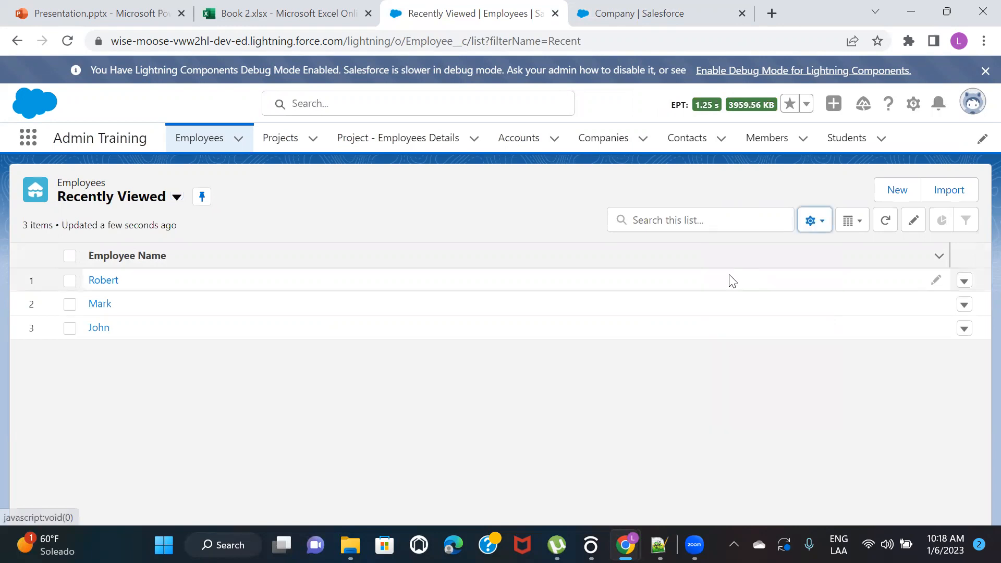
type("my")
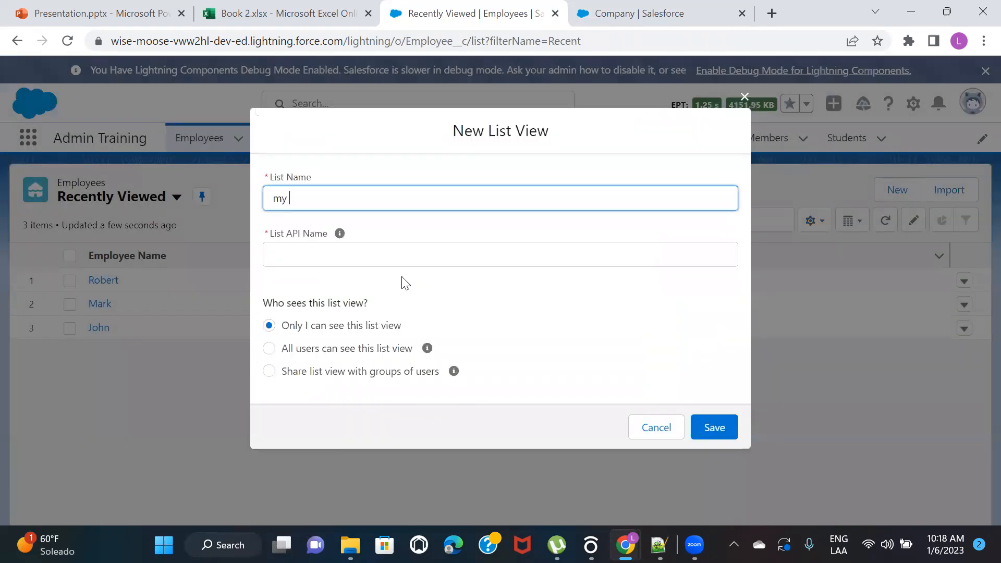
left_click(440, 305)
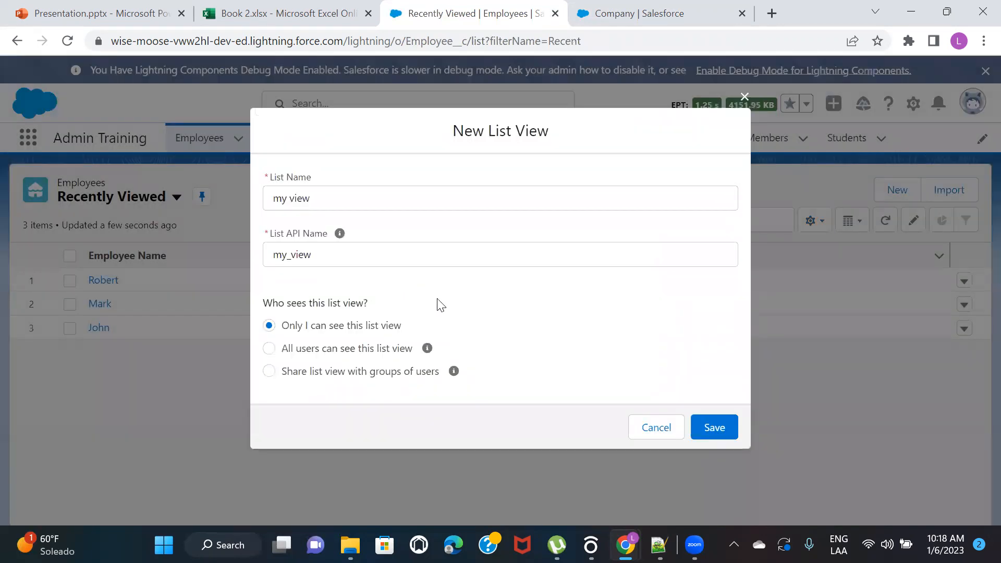
left_click(712, 429)
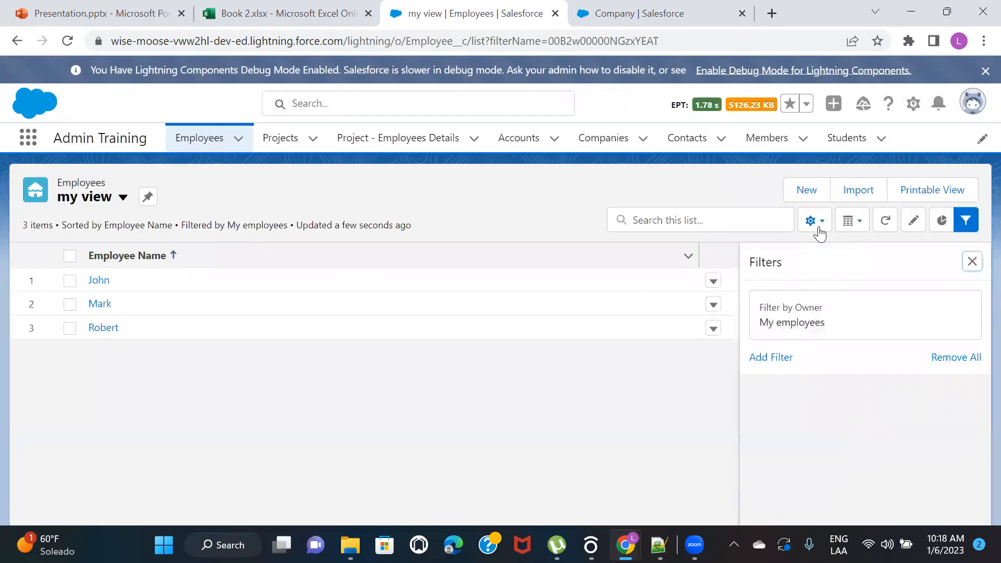
Add the Salary field to the visible columns of my view and close the filter settings
left_click(816, 227)
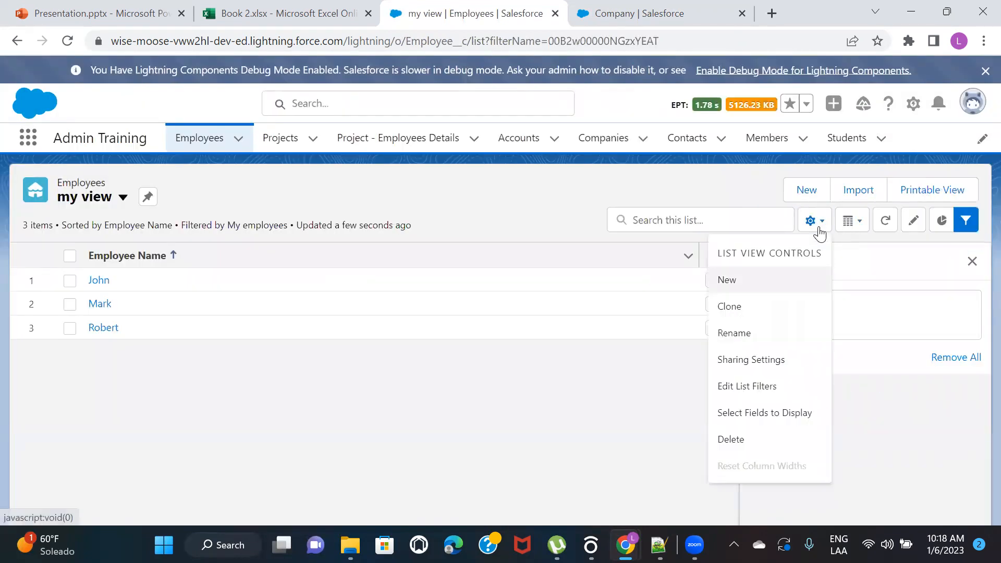
left_click(764, 414)
key("ctrl+f")
type("sala")
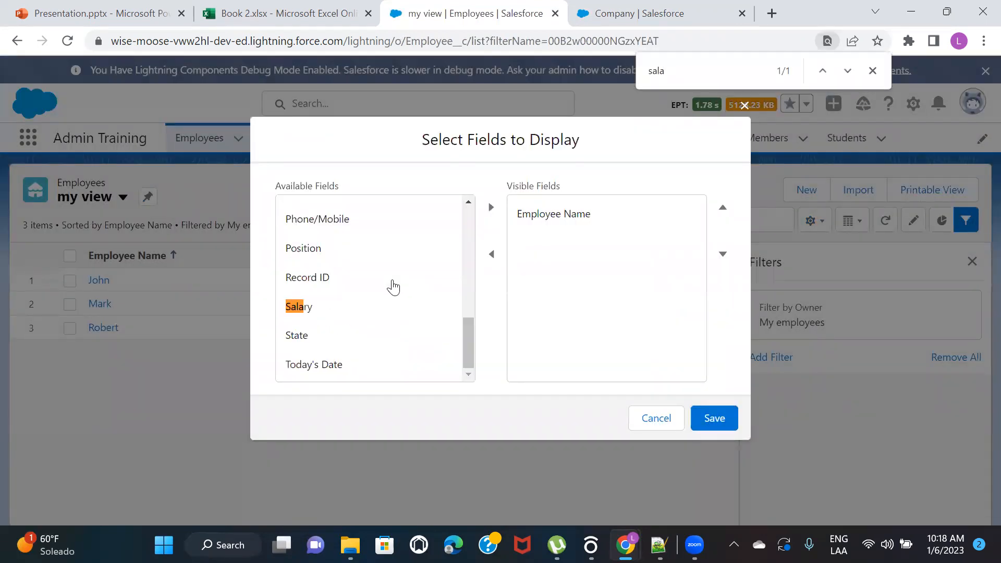
left_click(306, 313)
left_click(490, 209)
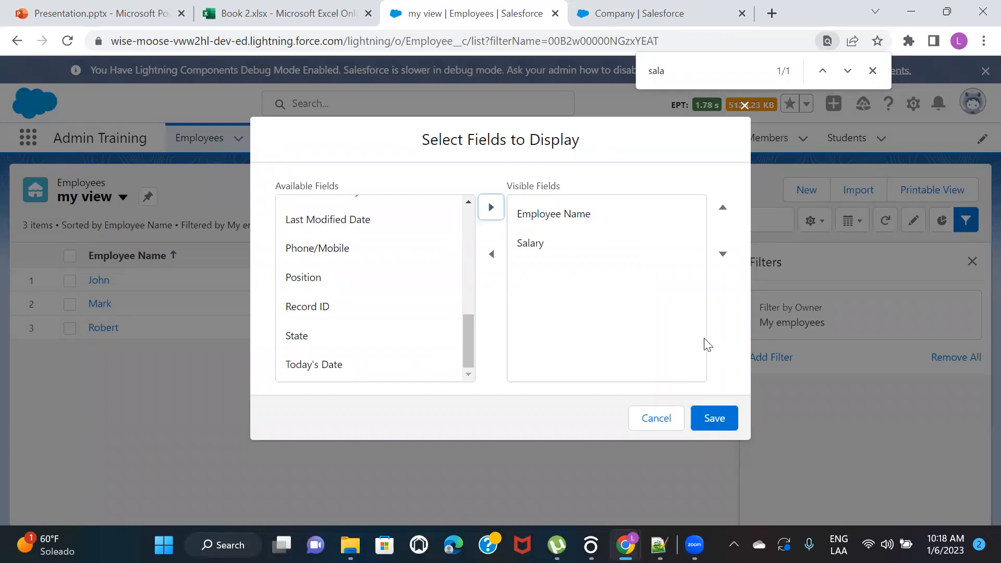
left_click(723, 426)
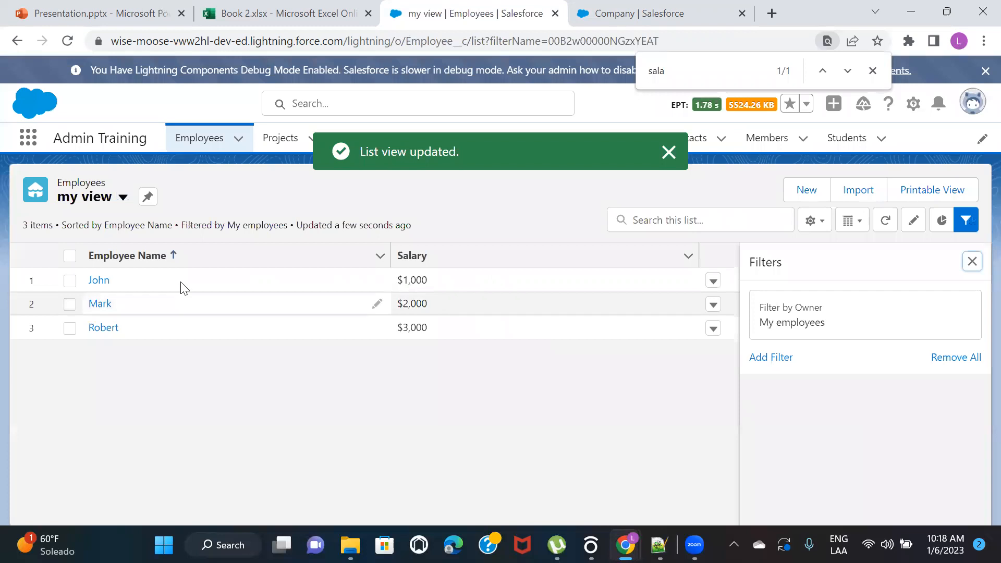
left_click(972, 261)
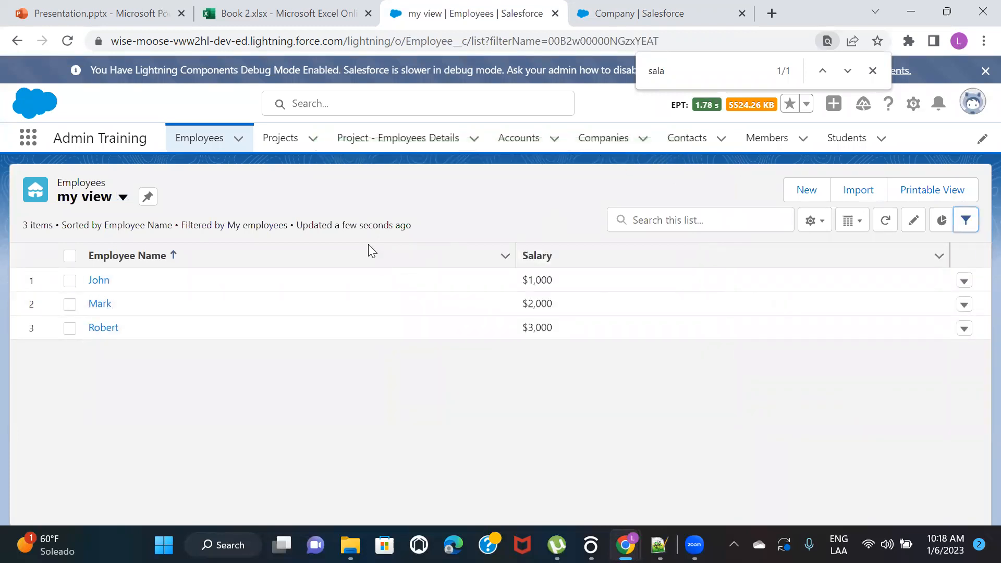
Add the Company field to the visible columns of my view
left_click(818, 222)
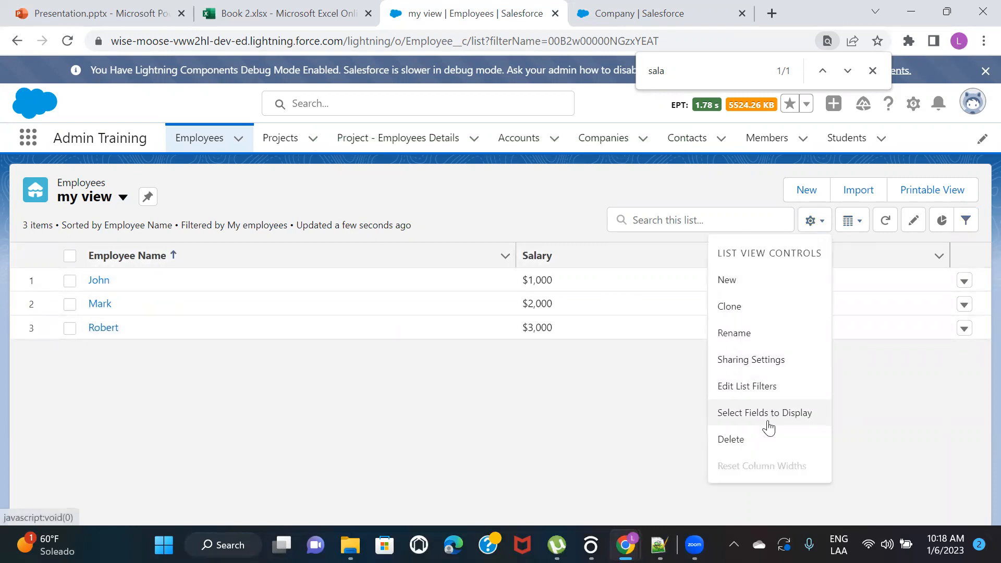
left_click(769, 413)
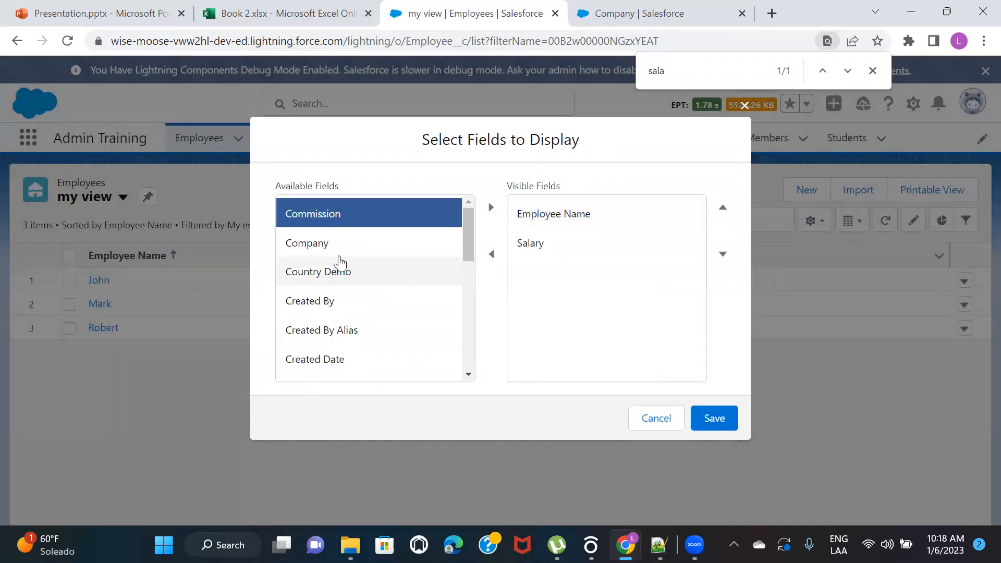
left_click(338, 247)
left_click(491, 207)
left_click(721, 424)
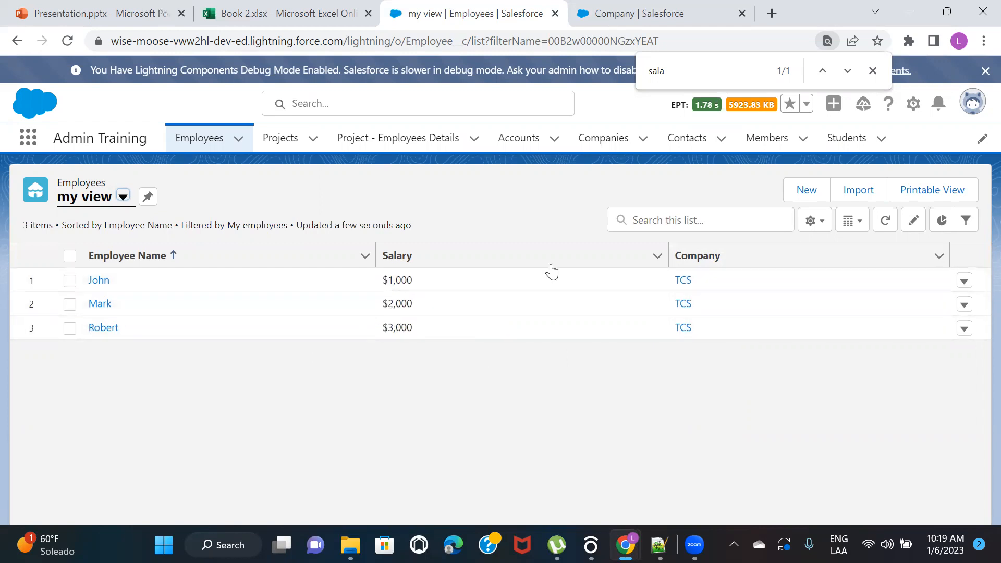
Review the roll-up's filter criteria options and the Is Employee Active field on the first employee's record, ending back at the roll-up definition
left_click(683, 11)
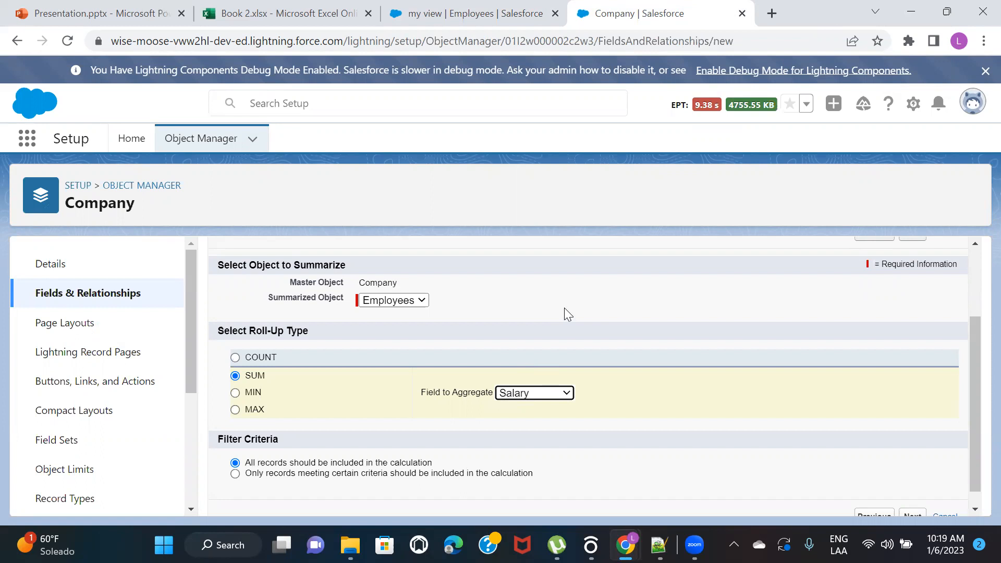
scroll(565, 310, "down", 1)
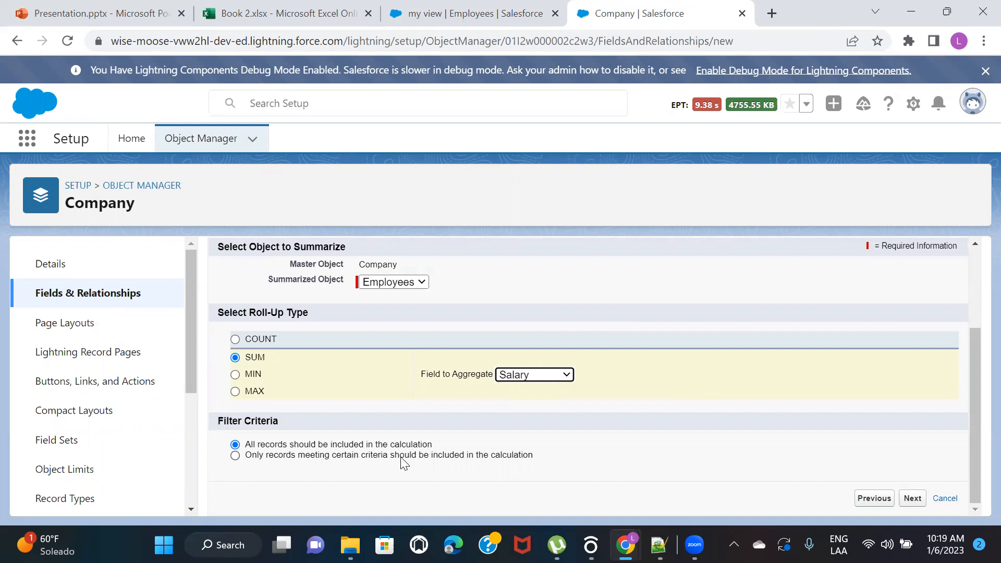
left_click(495, 10)
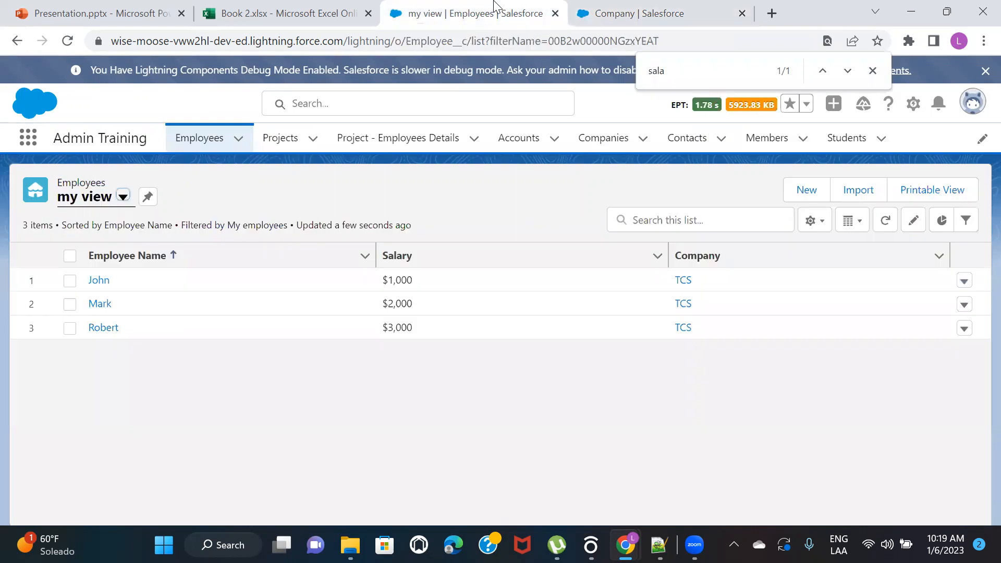
left_click(98, 282)
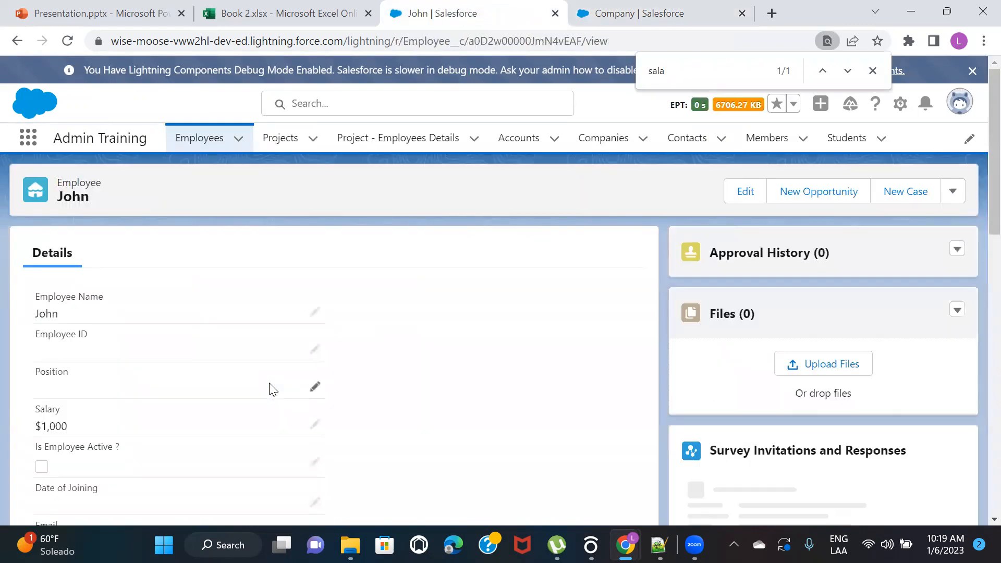
scroll(270, 386, "down", 2)
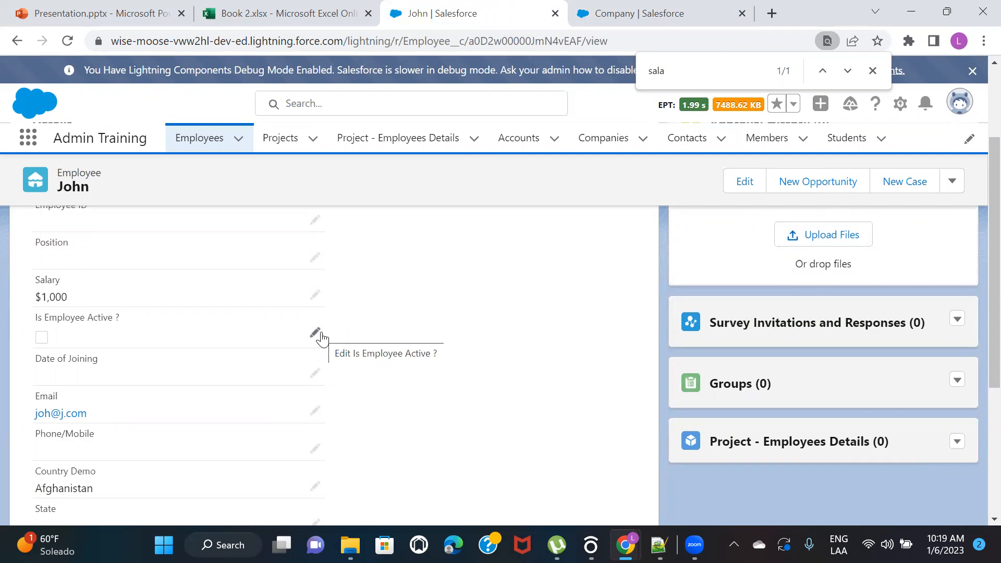
left_click(626, 9)
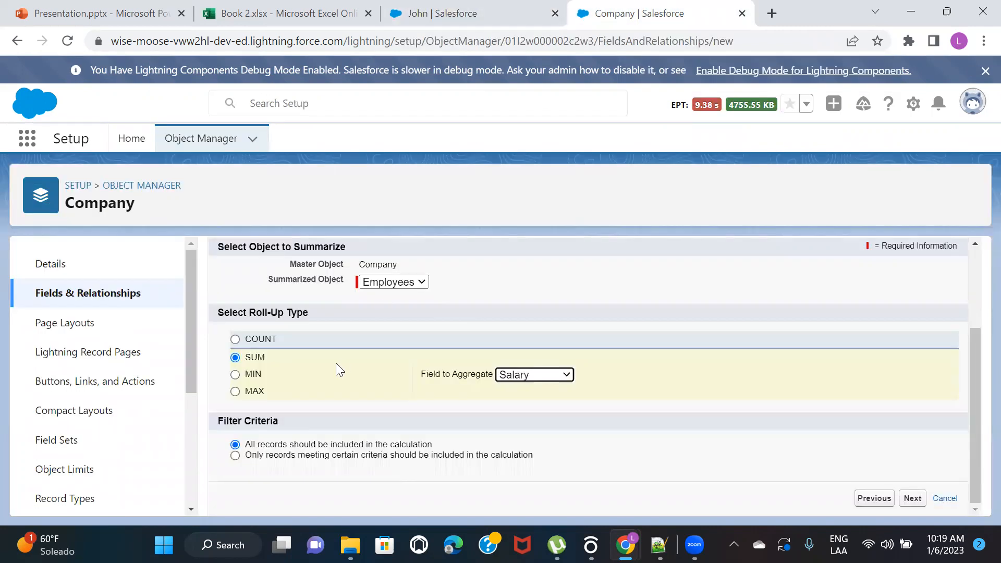
left_click(235, 455)
scroll(327, 426, "down", 2)
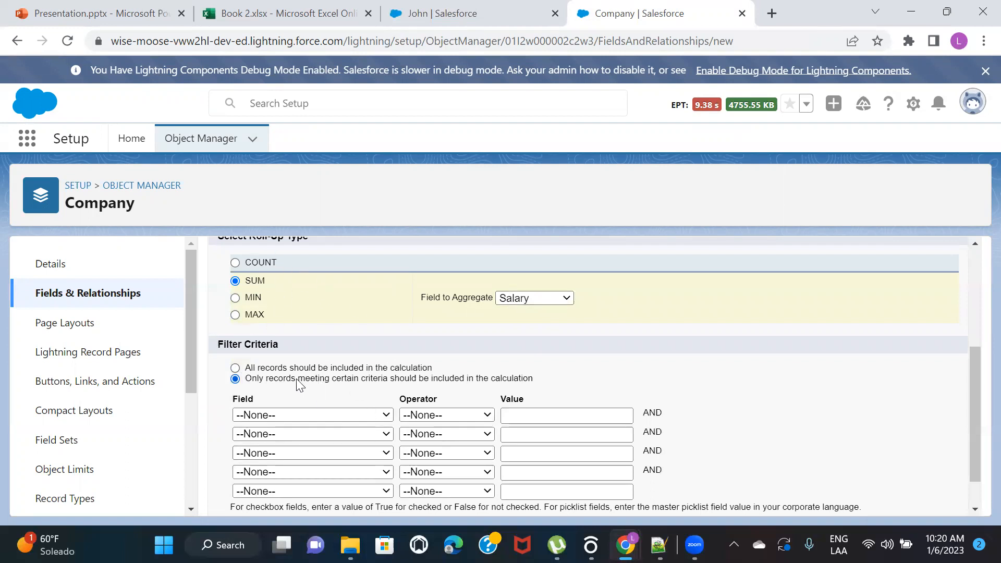
left_click(267, 368)
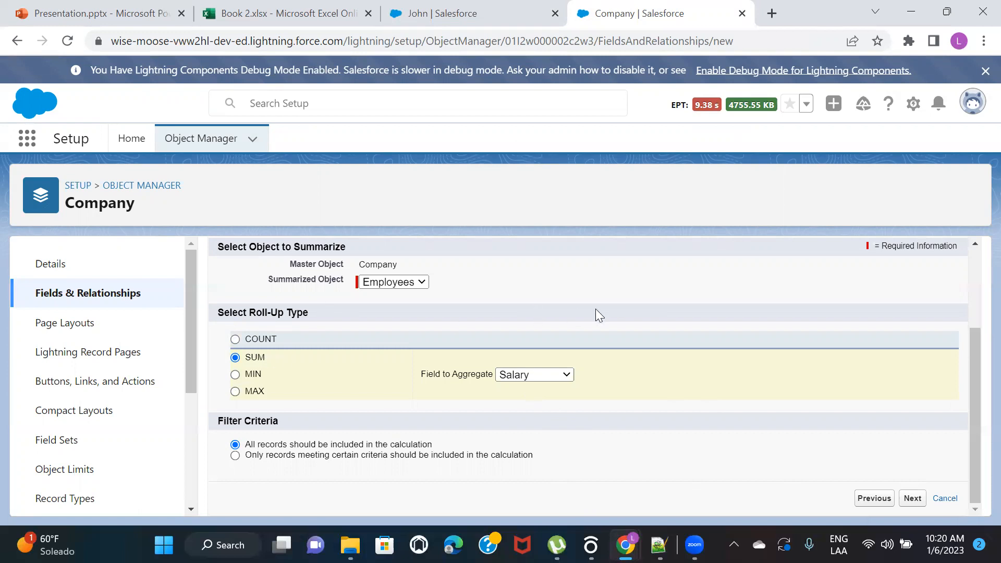
Make the Total Salaries field visible to all profiles, keep the page layout selection and save the field
left_click(910, 501)
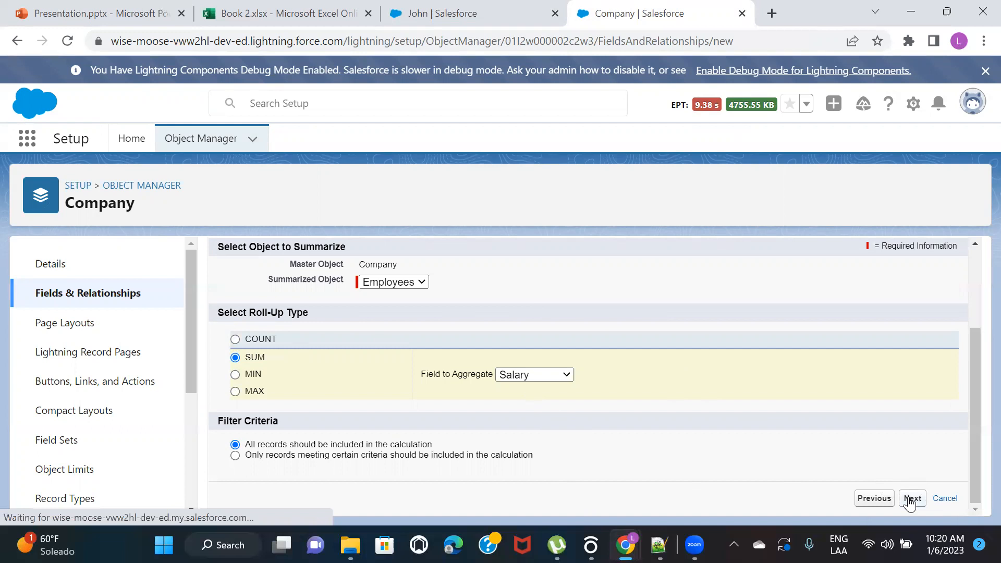
left_click(737, 472)
left_click(912, 338)
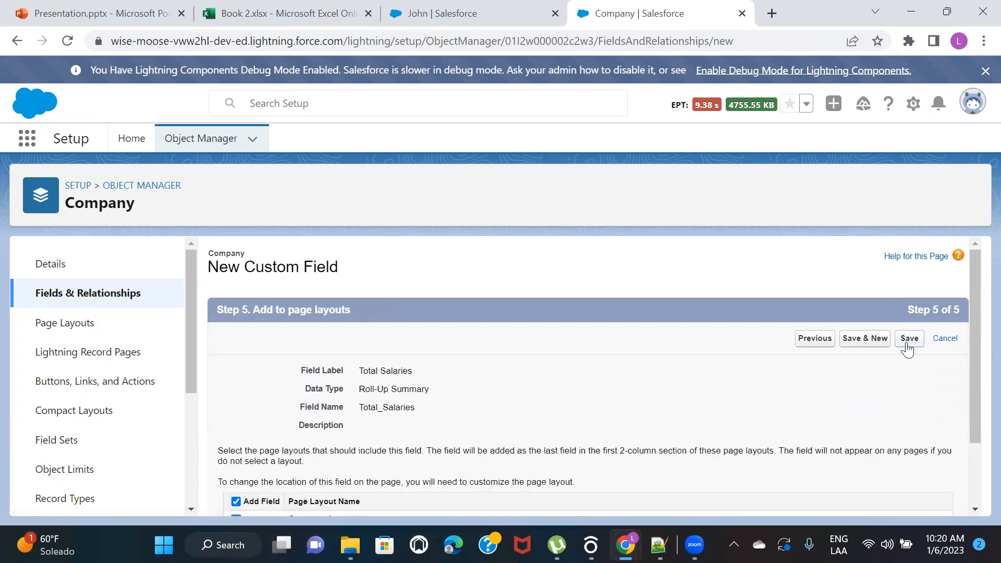
left_click(907, 344)
Open the TCS company record and reload it to check the Total Salaries field
left_click(497, 7)
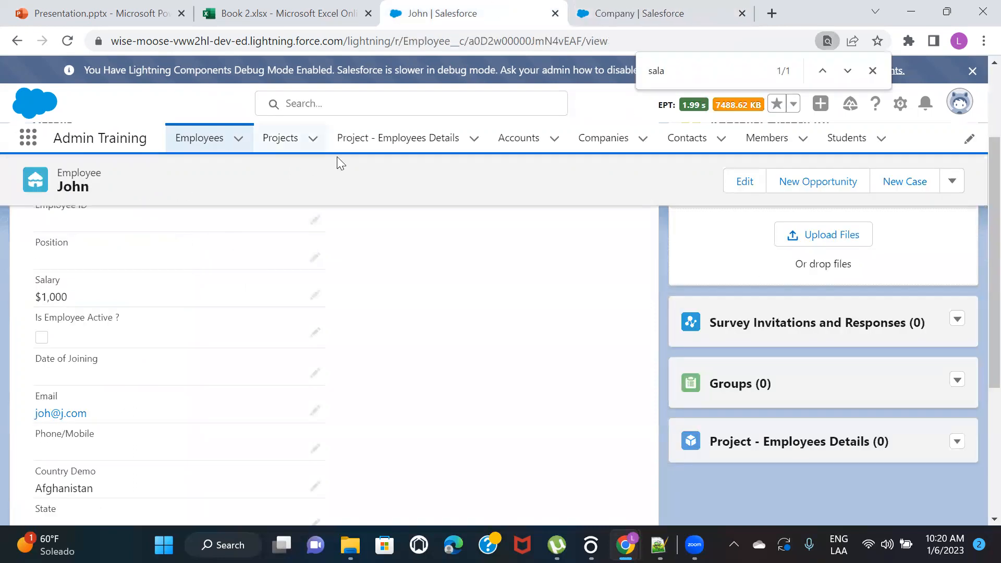
left_click(599, 140)
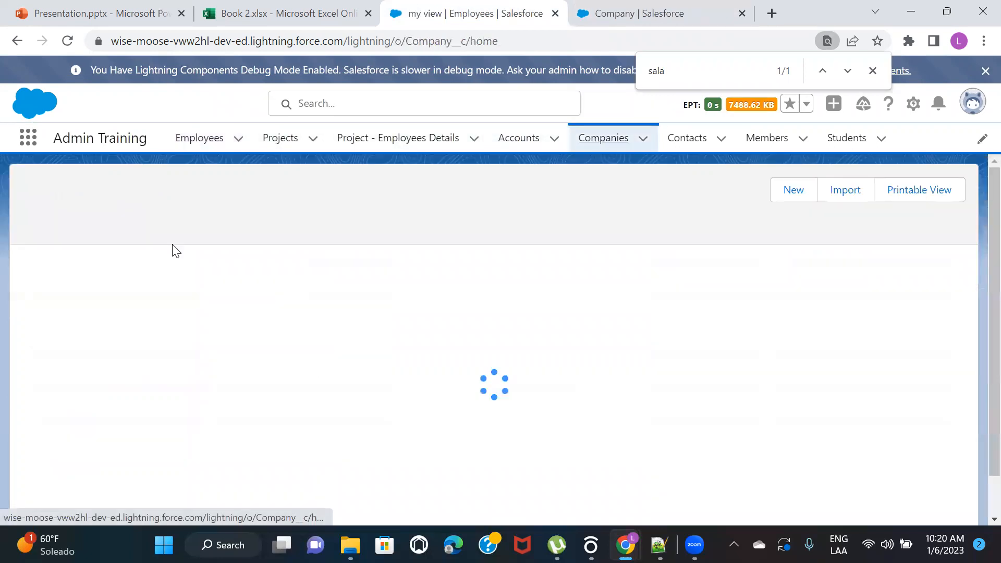
left_click(99, 280)
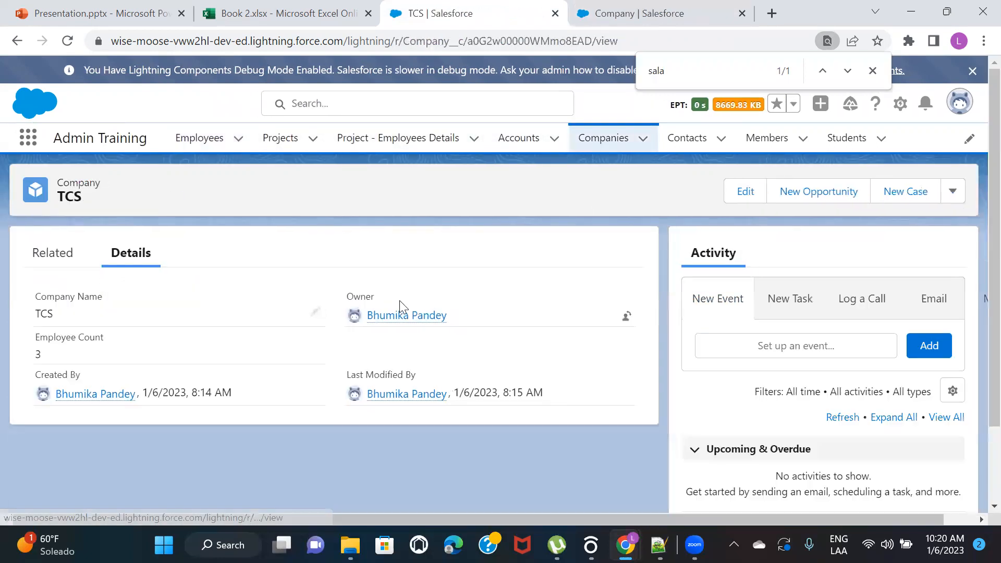
left_click(68, 41)
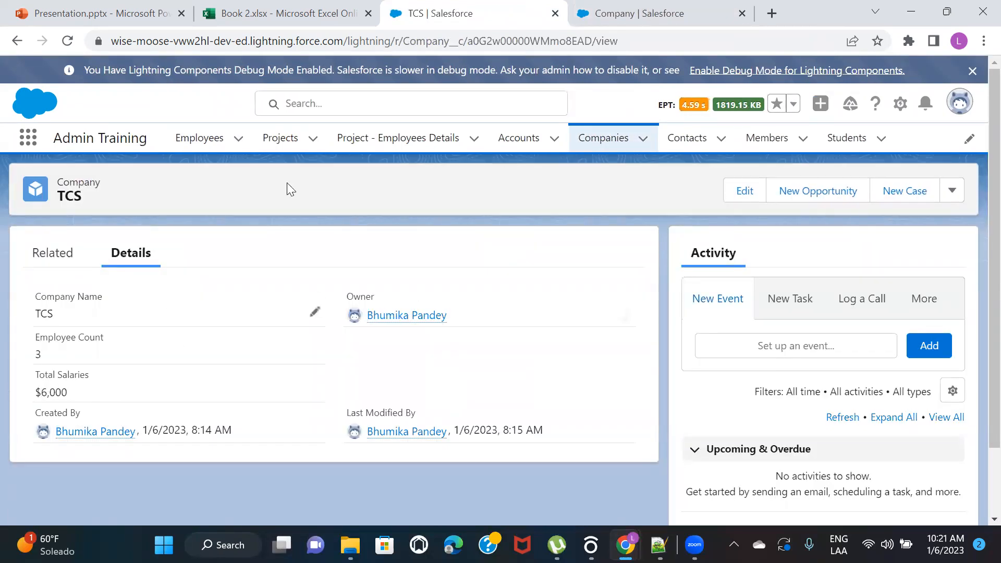
Display the employees in my view to compare their salaries and company with the company's total
left_click(199, 138)
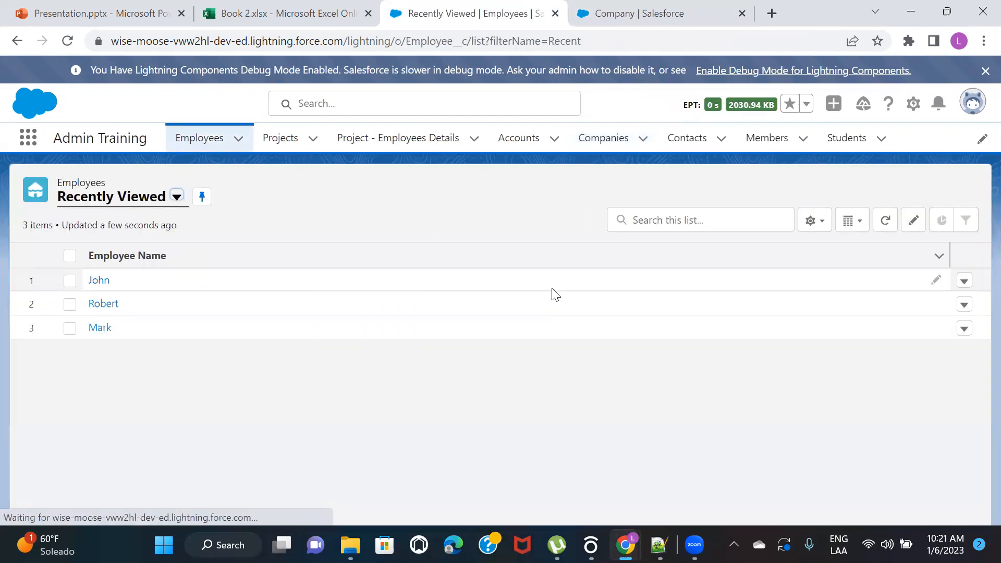
left_click(176, 196)
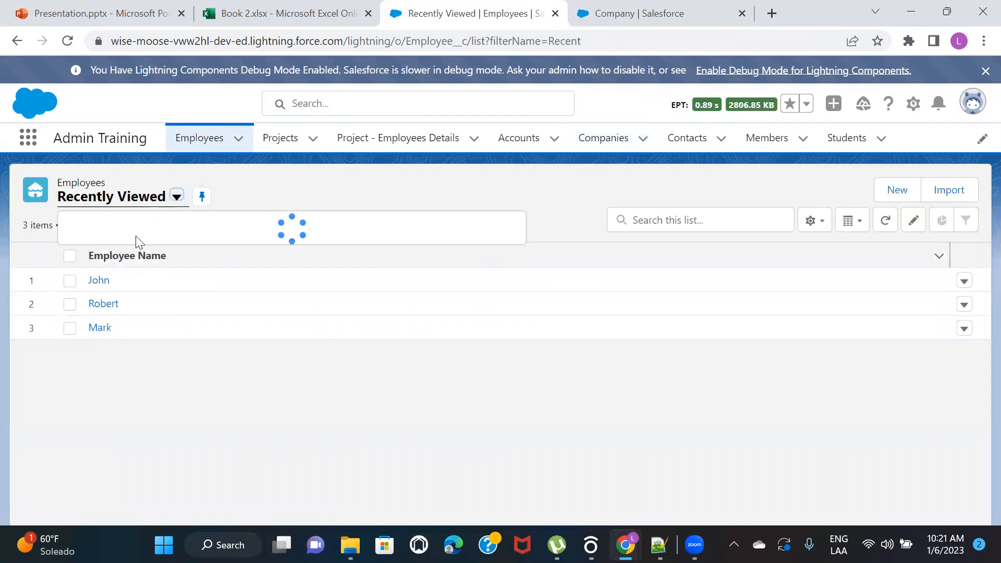
left_click(97, 278)
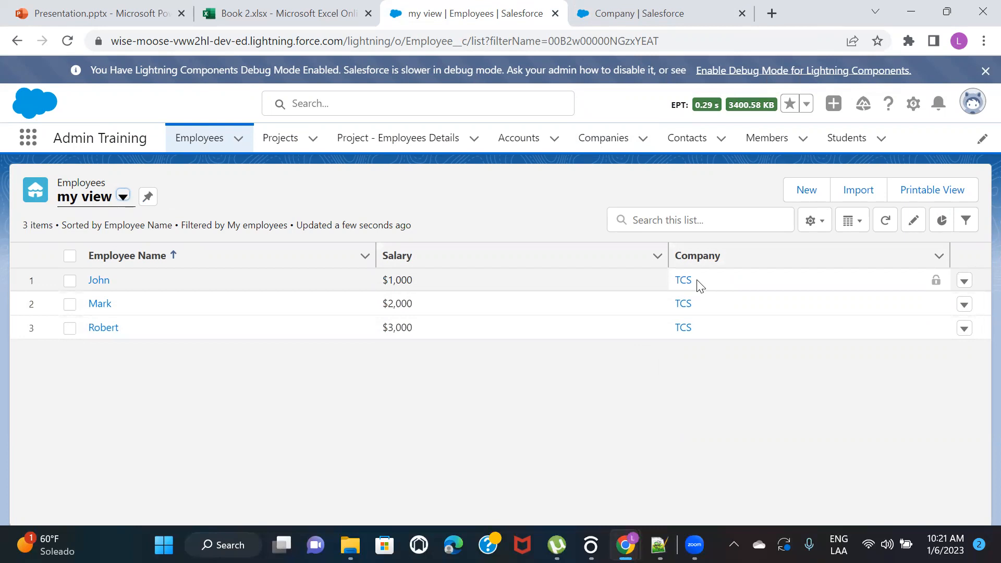
Start a new custom field of type Roll-Up Summary on the Company object
left_click(663, 11)
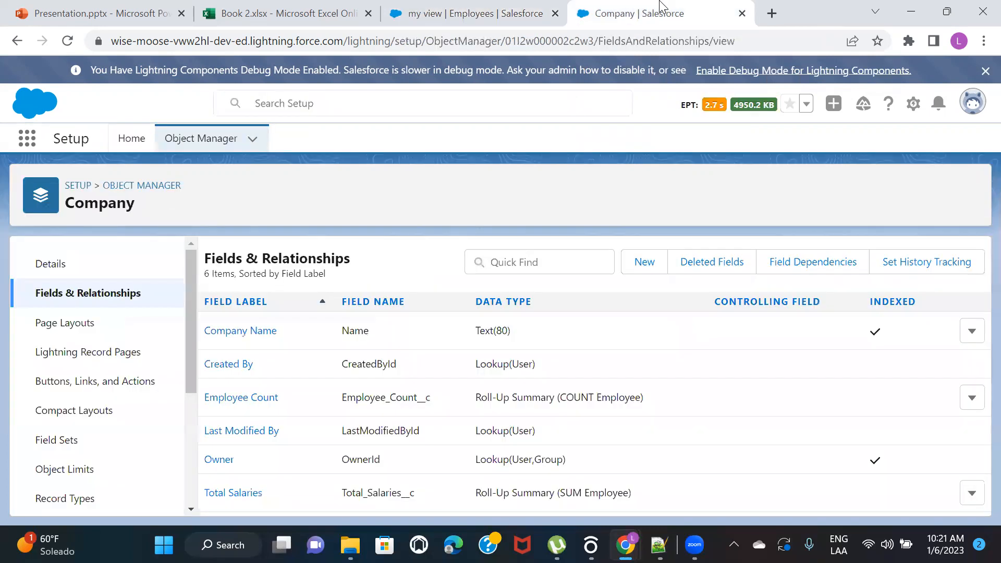
left_click(633, 269)
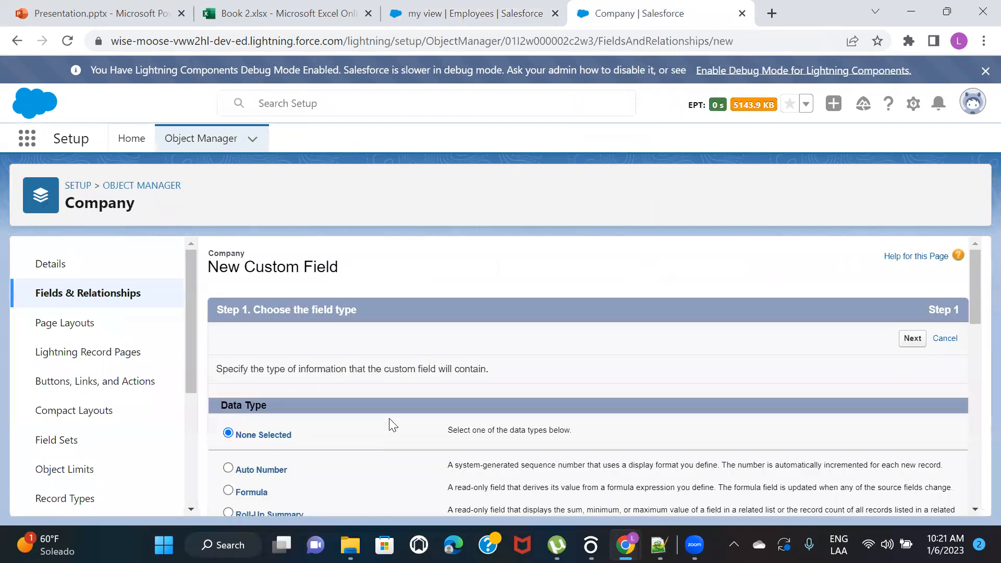
scroll(389, 410, "down", 2)
left_click(275, 423)
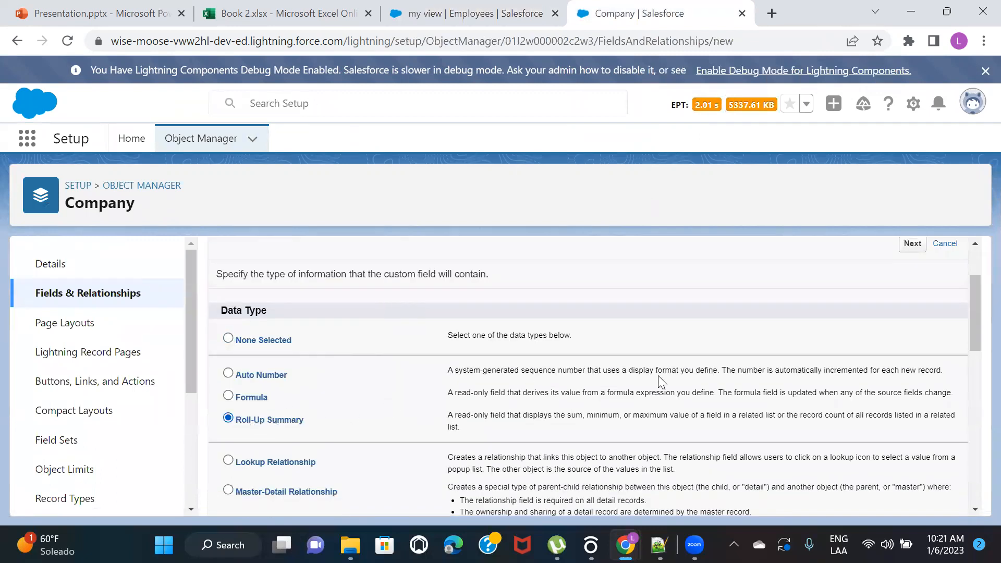
left_click(911, 245)
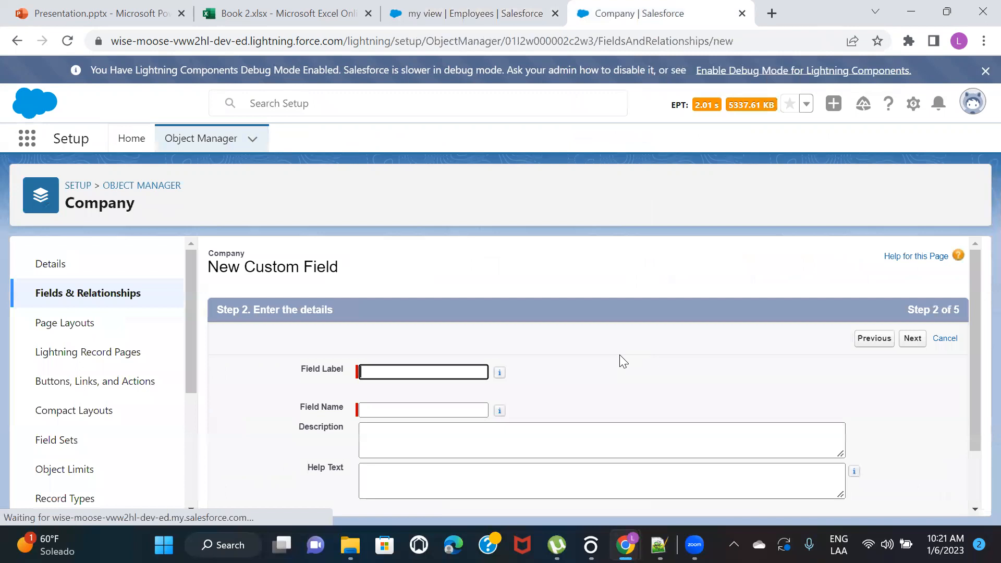
Label the roll-up field Lowest Salary with the field name Lowest_Salary and continue to the summary calculation
left_click(405, 373)
type("Min")
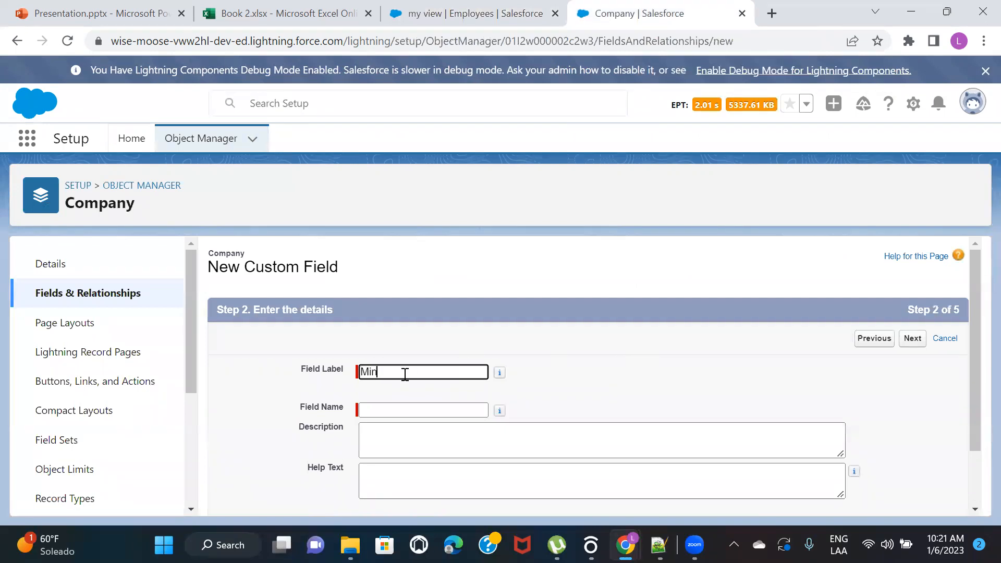
type("imum Sa")
key("ctrl+a")
type("Least Salary")
key("ctrl+a")
type("Lowert Salarty")
left_click(718, 398)
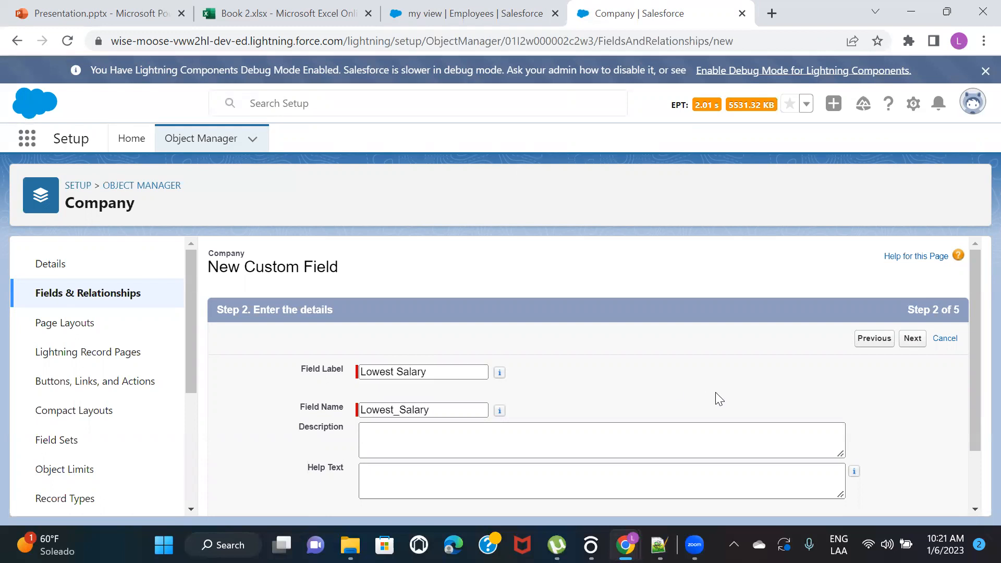
left_click(913, 341)
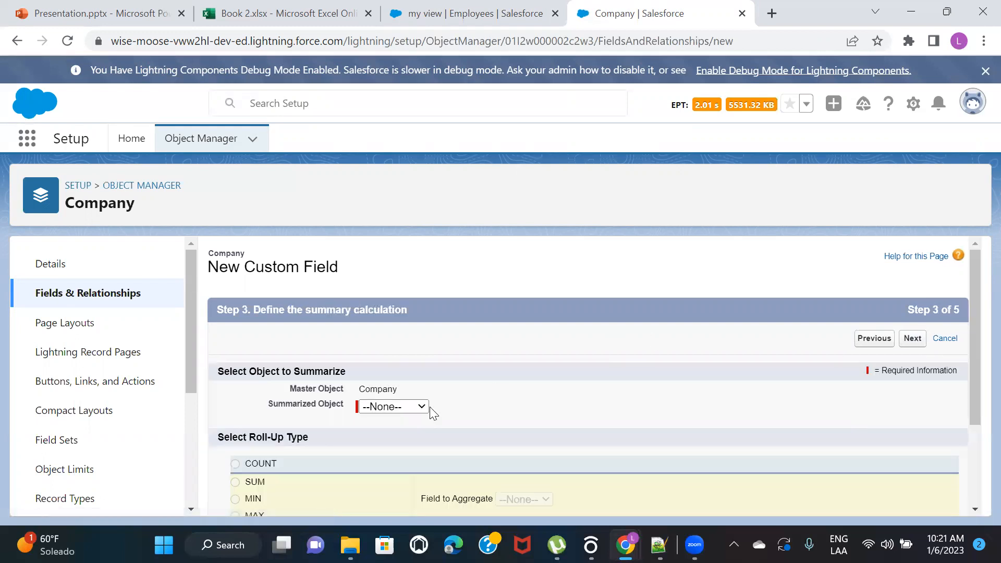
Define the roll-up on Employees as the MIN of Salary, including all records in the calculation
left_click(384, 408)
left_click(396, 431)
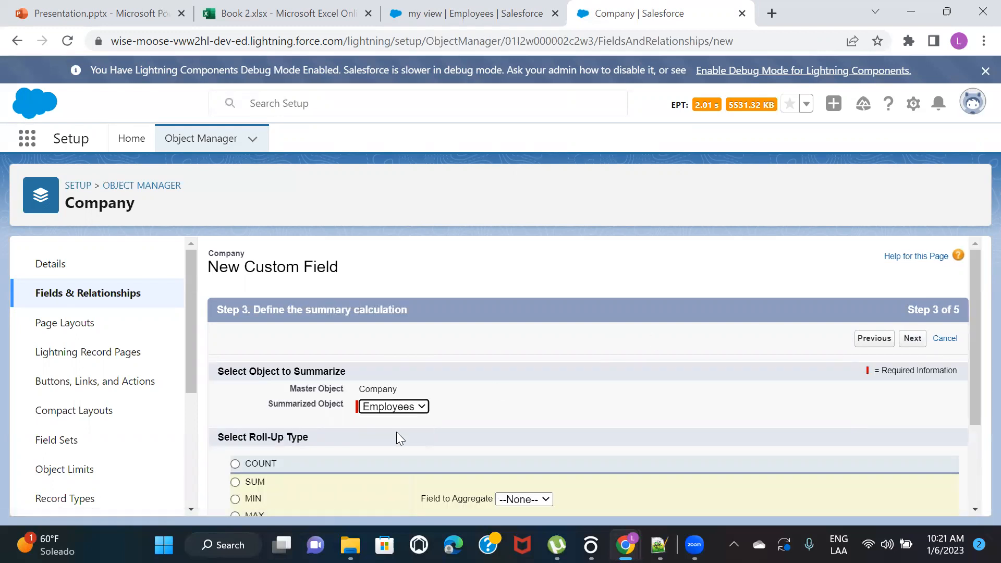
scroll(547, 372, "down", 2)
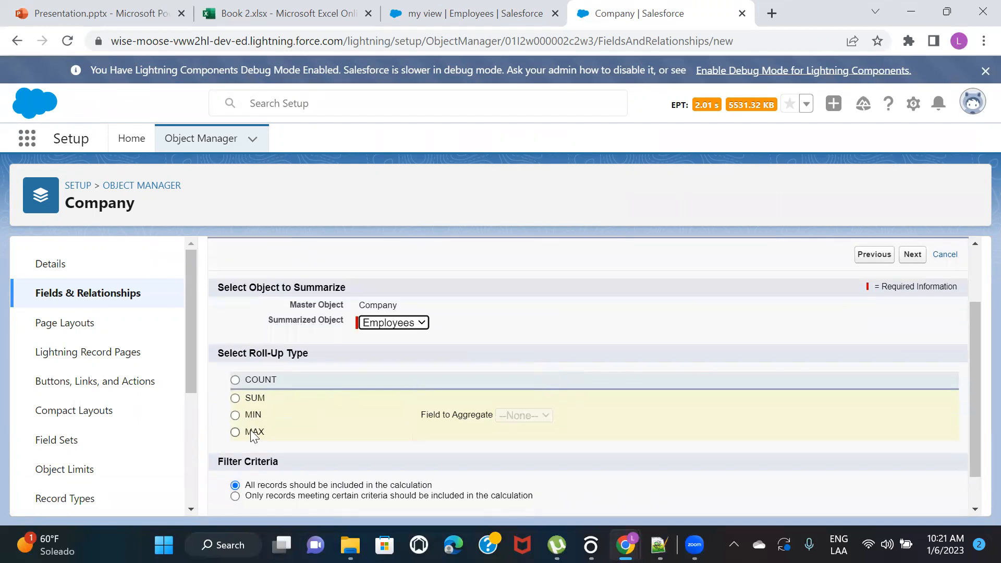
left_click(253, 415)
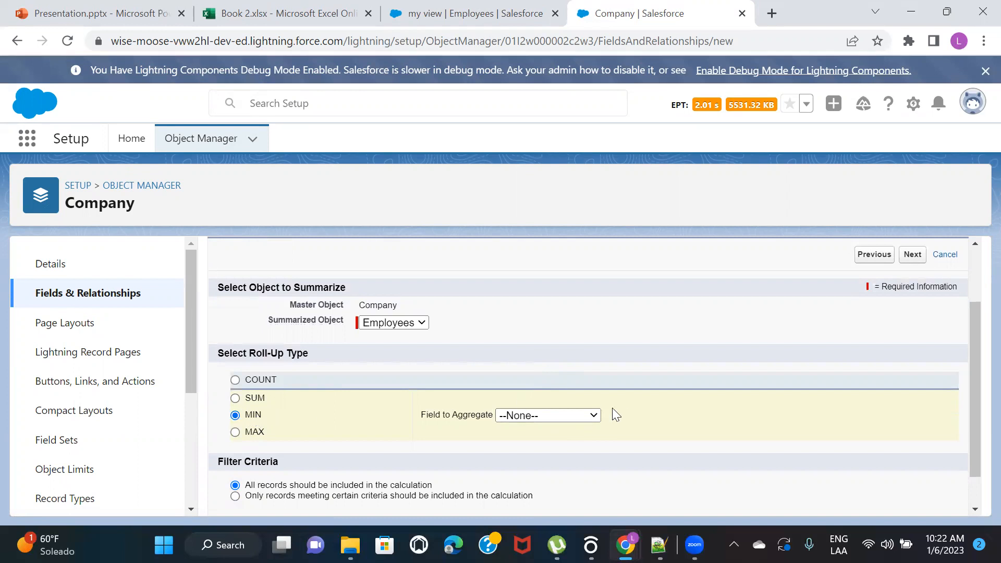
left_click(536, 415)
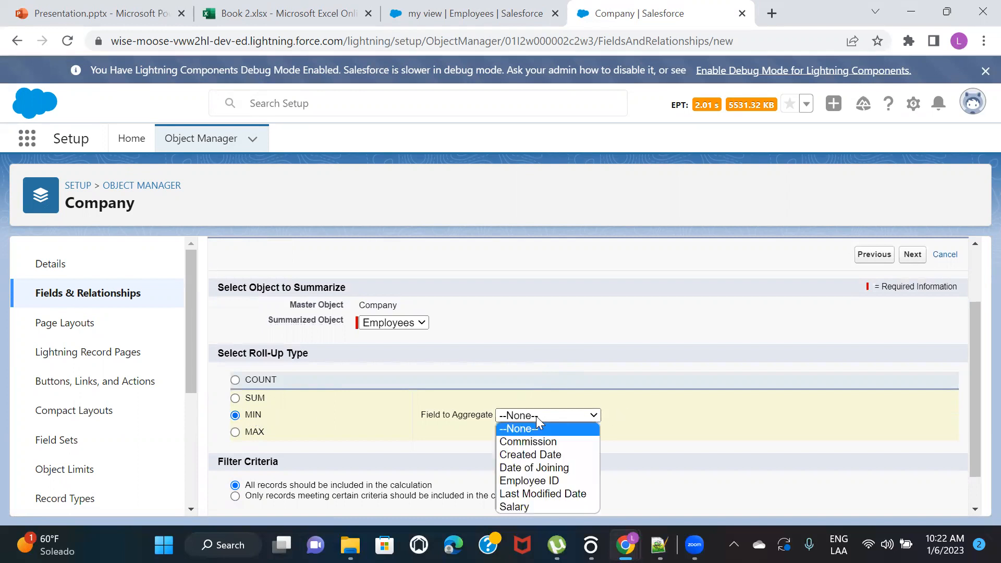
left_click(528, 505)
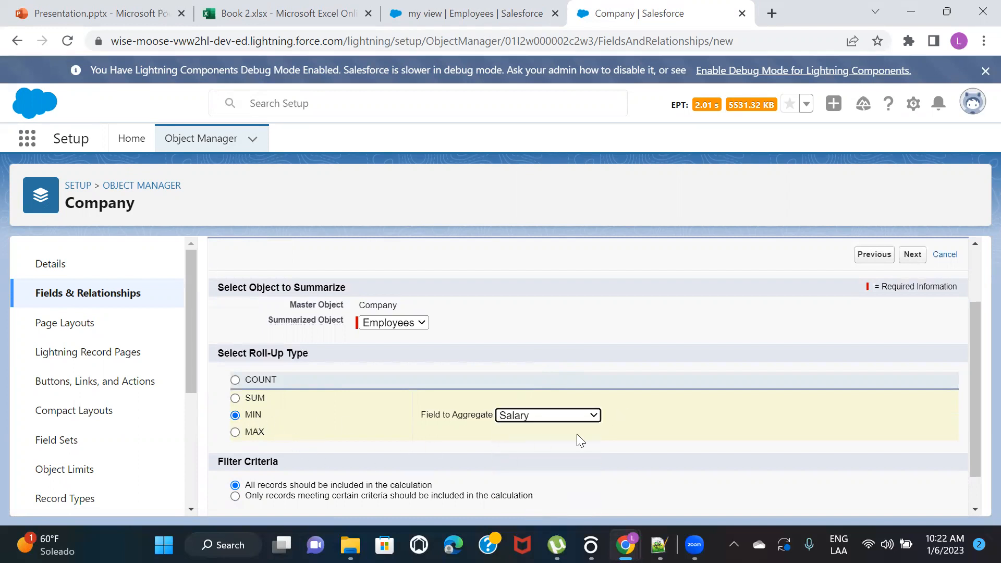
scroll(390, 371, "down", 1)
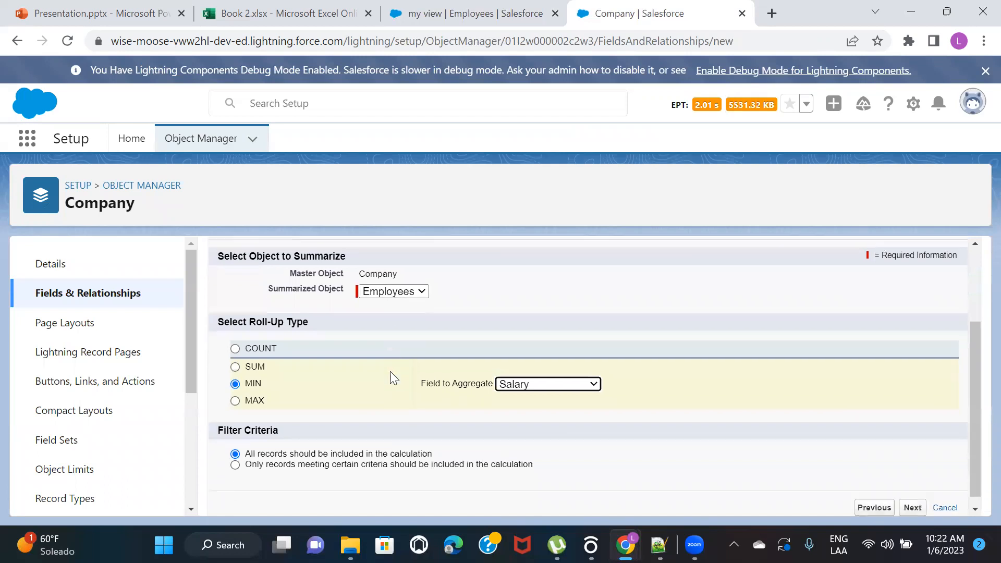
Accept the field-level security and page layout settings for Lowest Salary and save the field
left_click(910, 499)
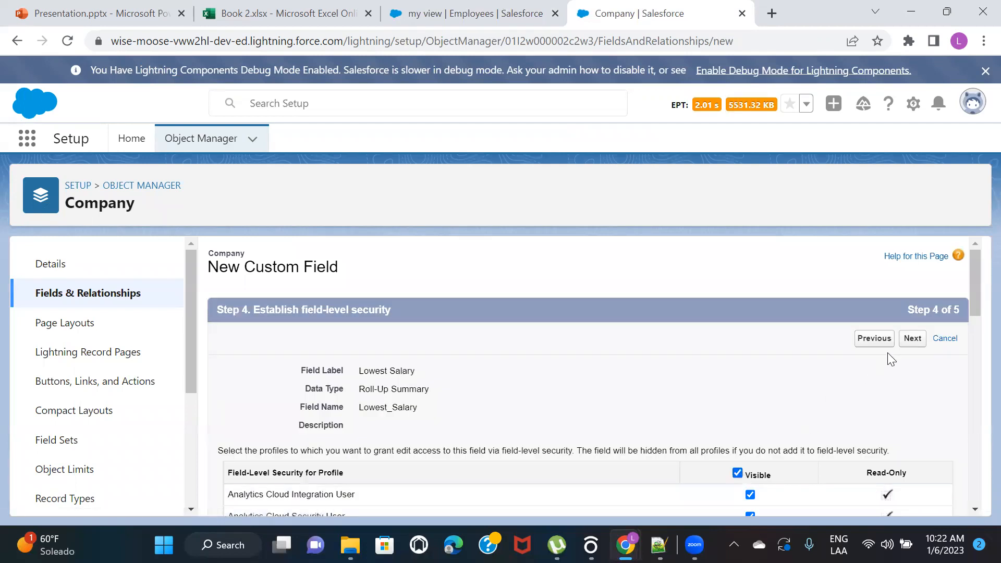
left_click(907, 342)
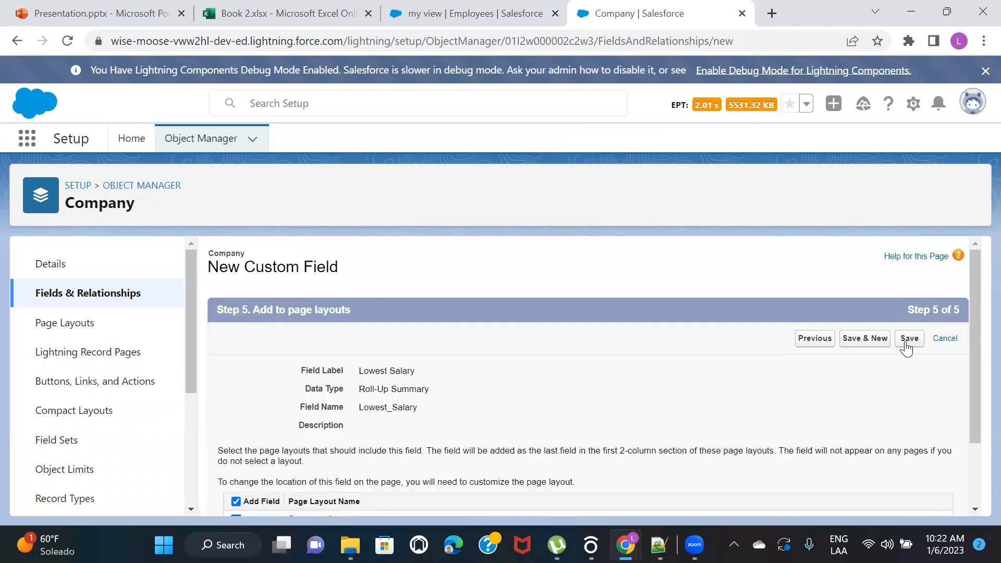
left_click(909, 338)
Open the TCS company record and reload it to check the Lowest Salary field
left_click(477, 13)
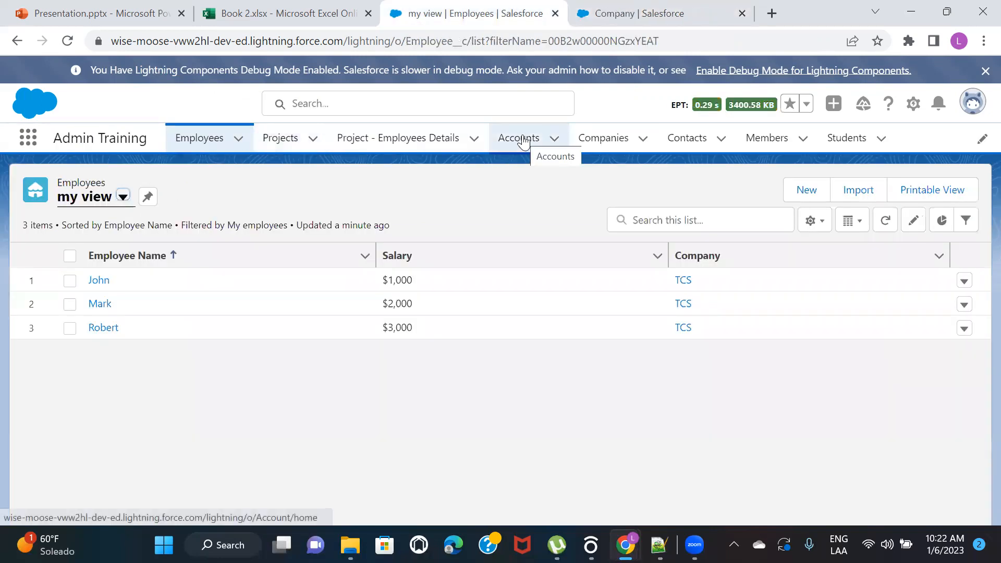
left_click(575, 141)
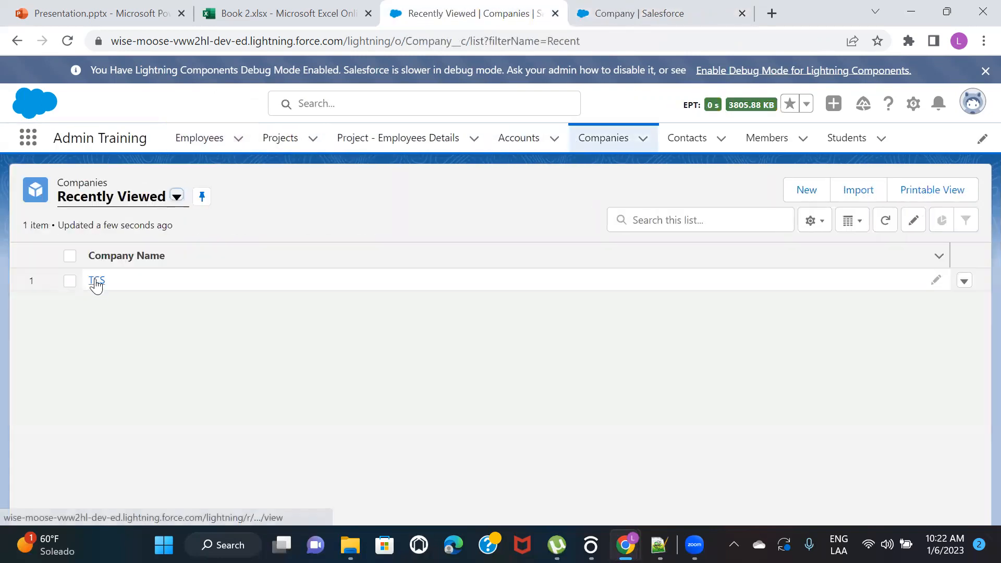
left_click(97, 281)
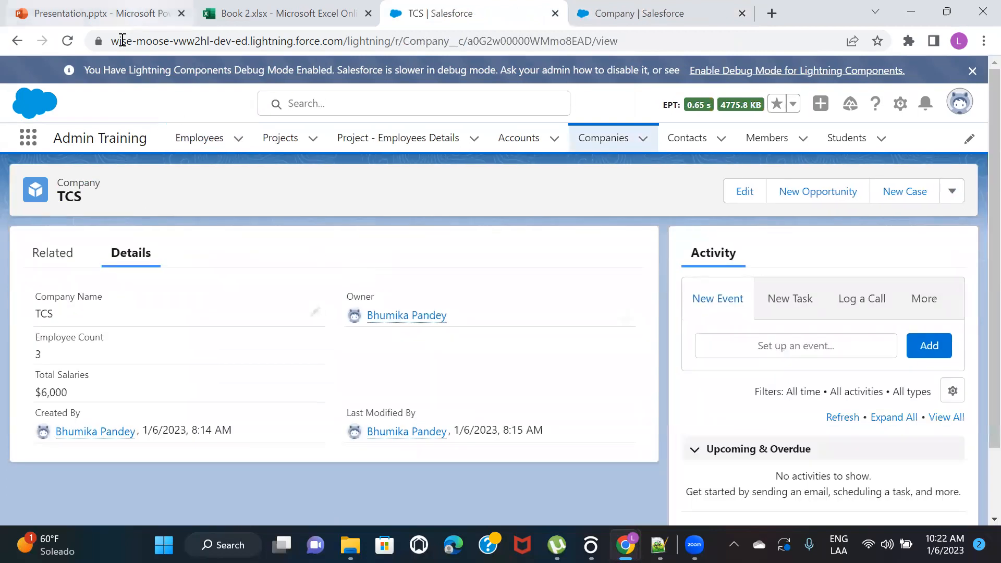
left_click(68, 42)
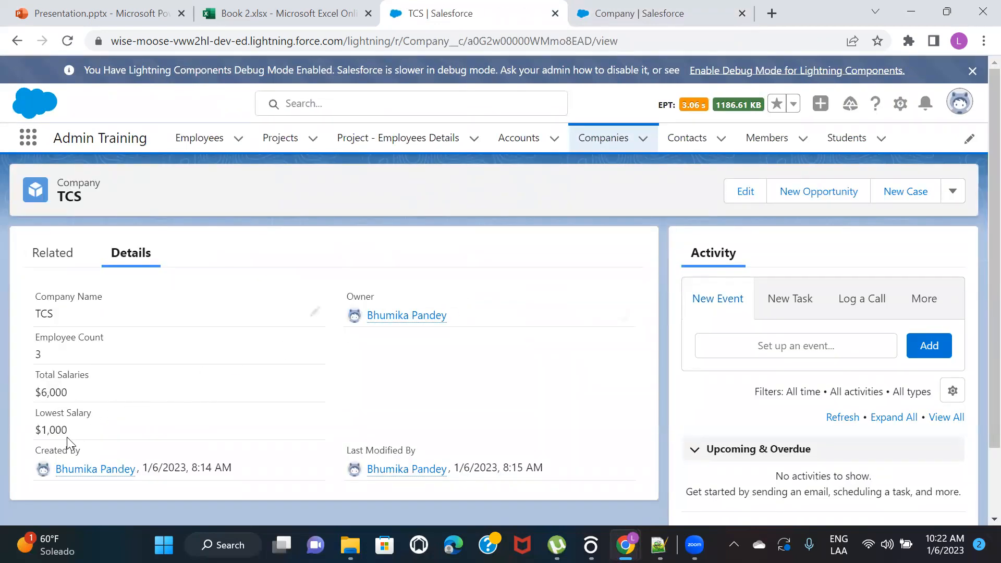
Display the employees in my view to compare their salaries with the company's lowest salary
left_click(208, 137)
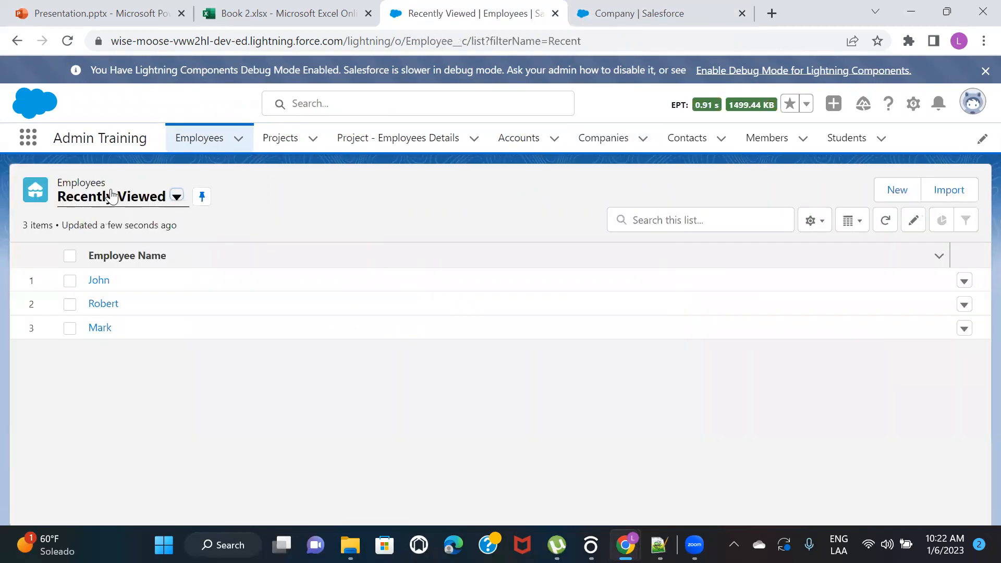
left_click(121, 201)
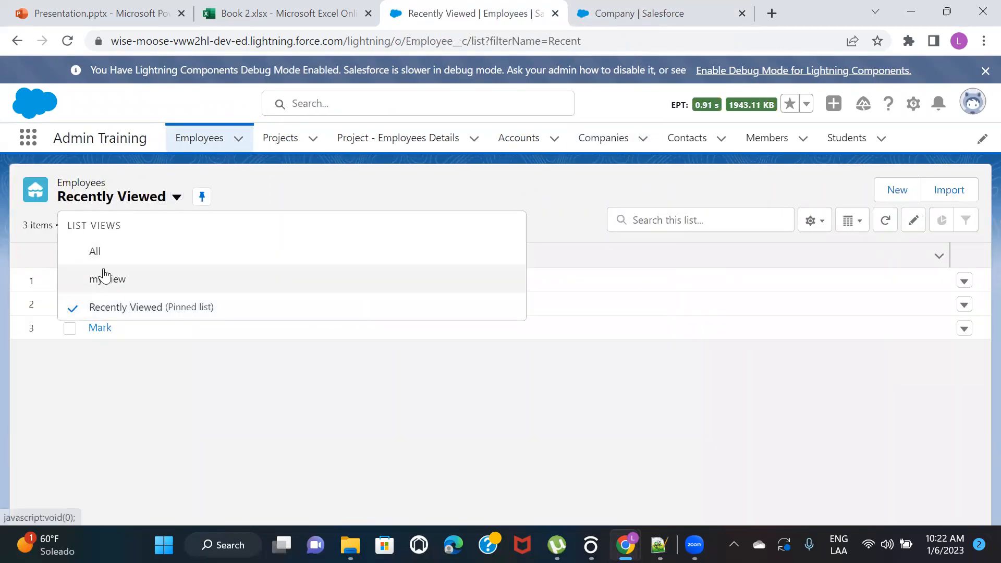
left_click(105, 278)
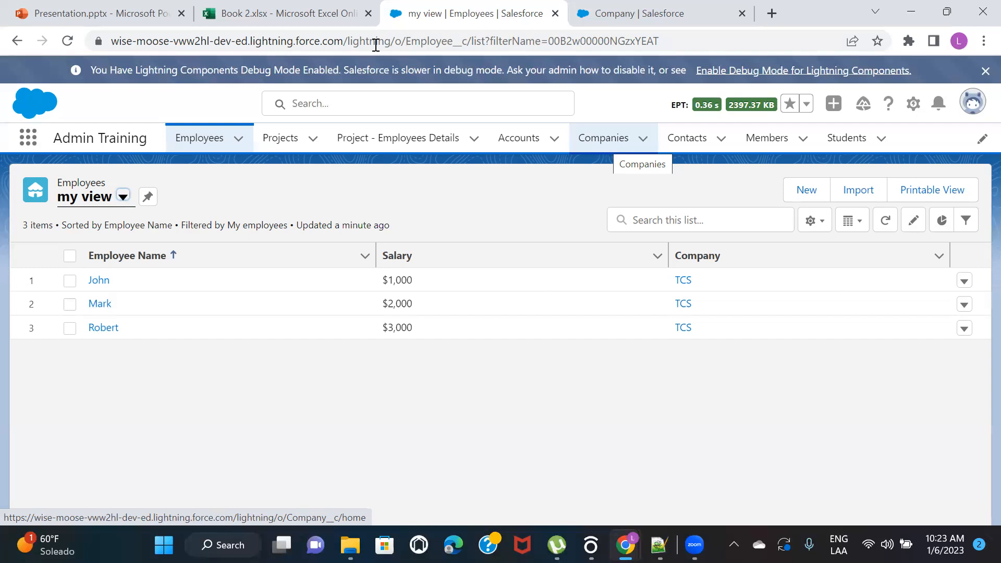
Switch to the PowerPoint presentation and start the slide show from slide 3, Roll-up Summary Field in Salesforce
left_click(104, 13)
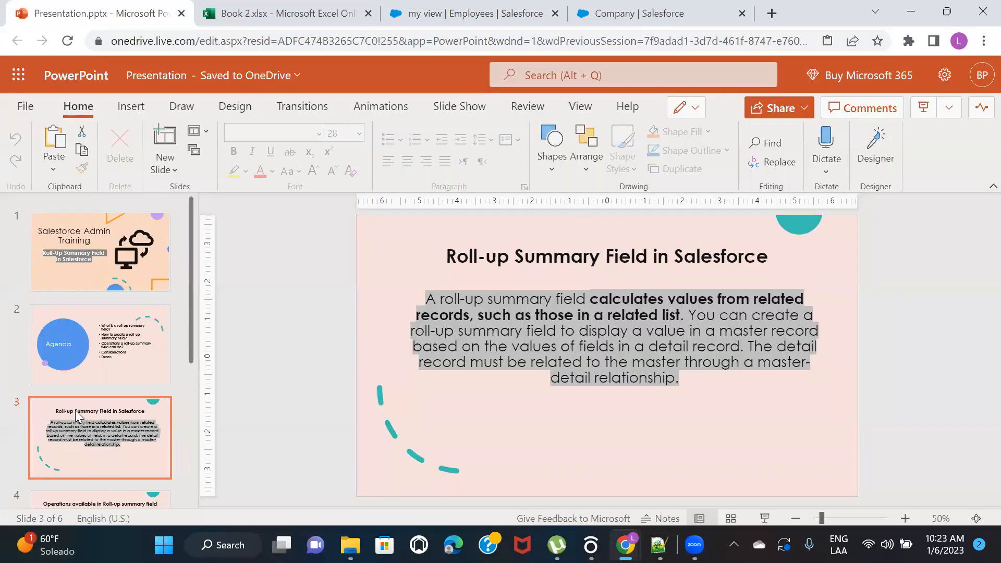
left_click(114, 443)
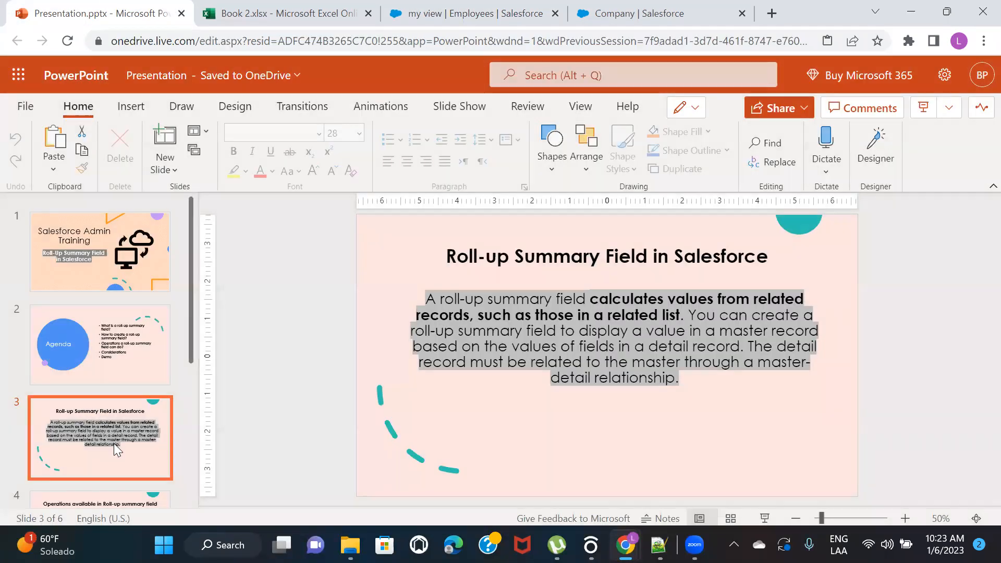
left_click(764, 518)
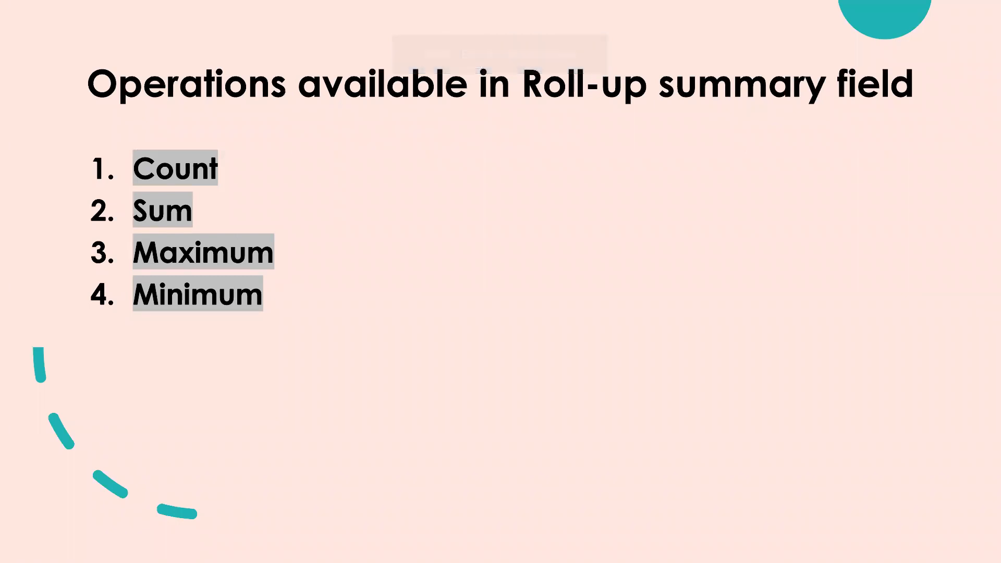
Advance the slide show to the Points to remember slide and end the show
key("Right")
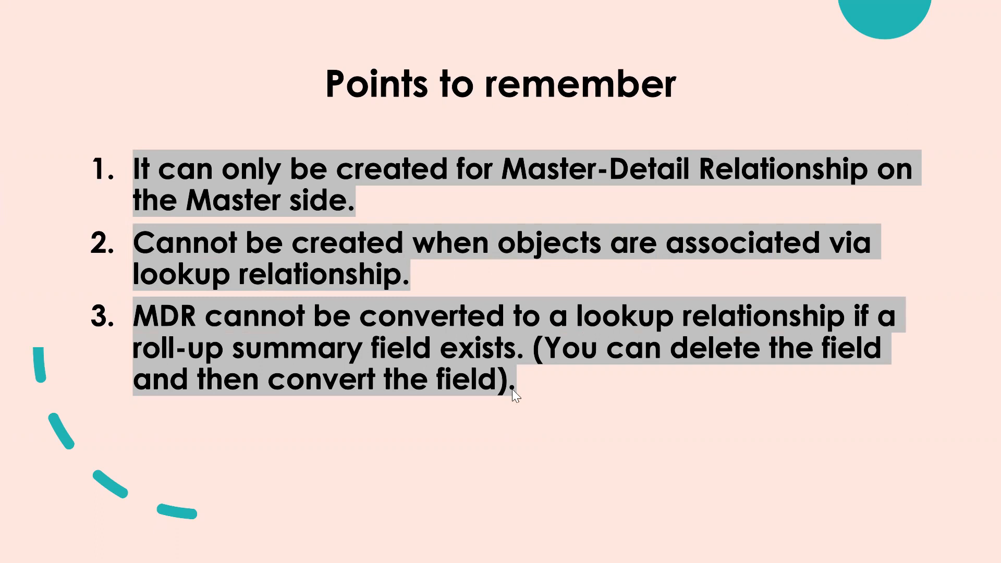
mouse_move(545, 14)
left_click(504, 44)
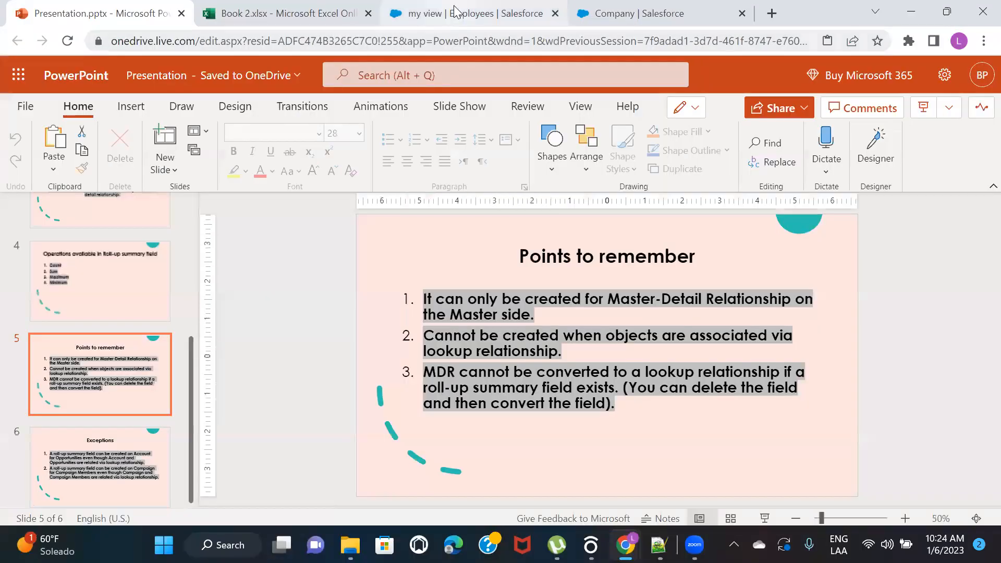
Switch to Salesforce, open the Companies list, and review the Company object's fields and relationships in the setup
left_click(455, 11)
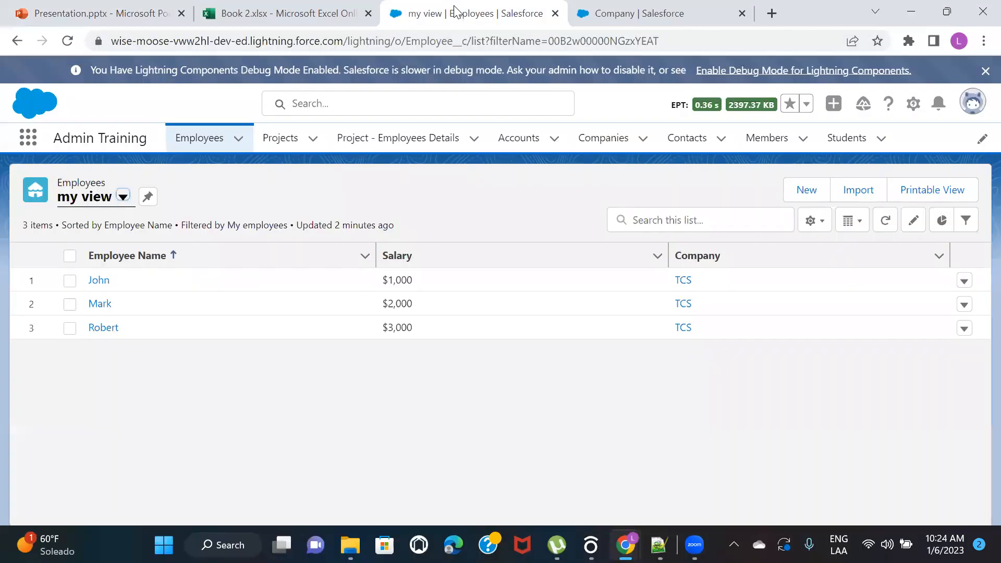
left_click(581, 140)
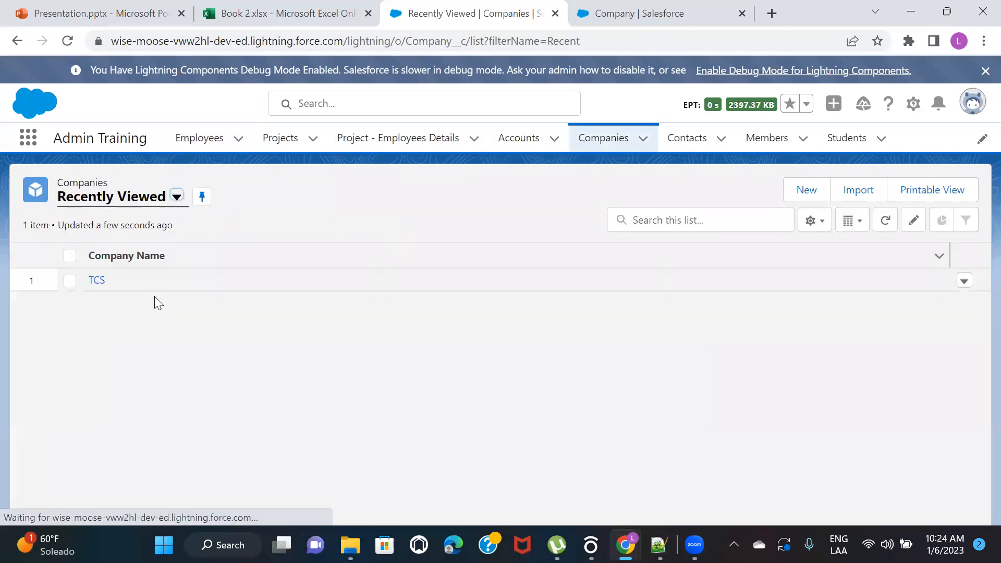
left_click(633, 19)
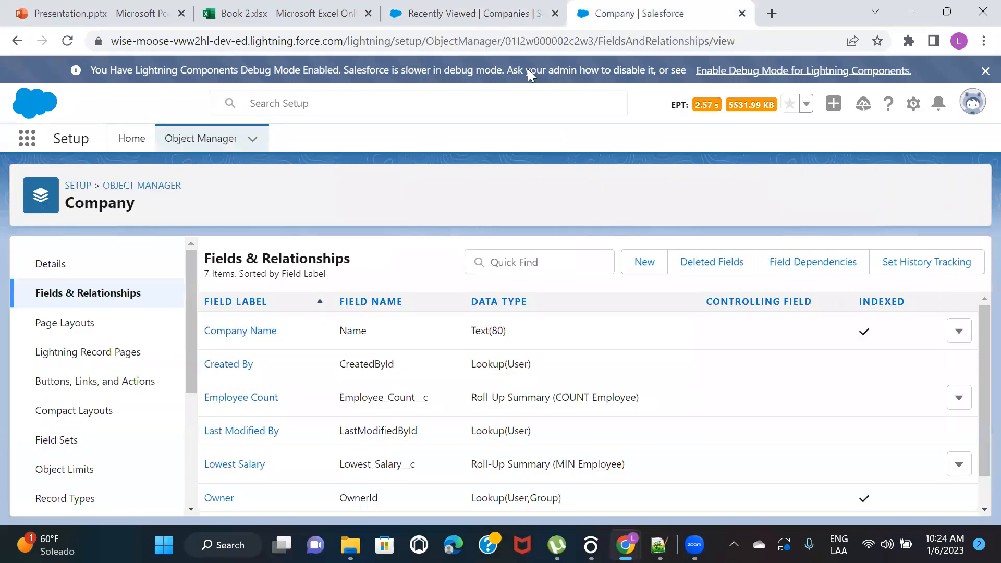
scroll(407, 379, "down", 1)
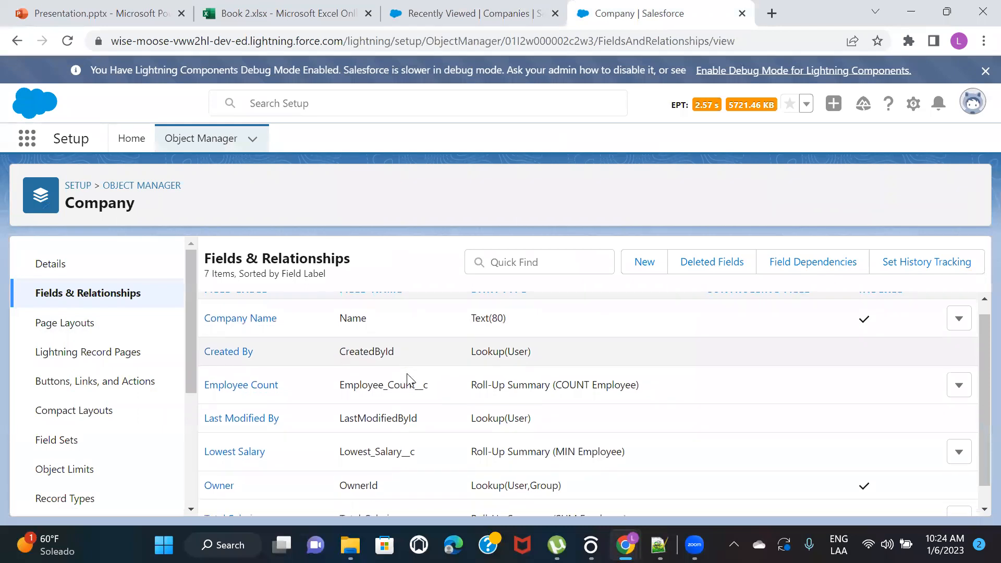
scroll(407, 379, "down", 1)
scroll(409, 379, "up", 1)
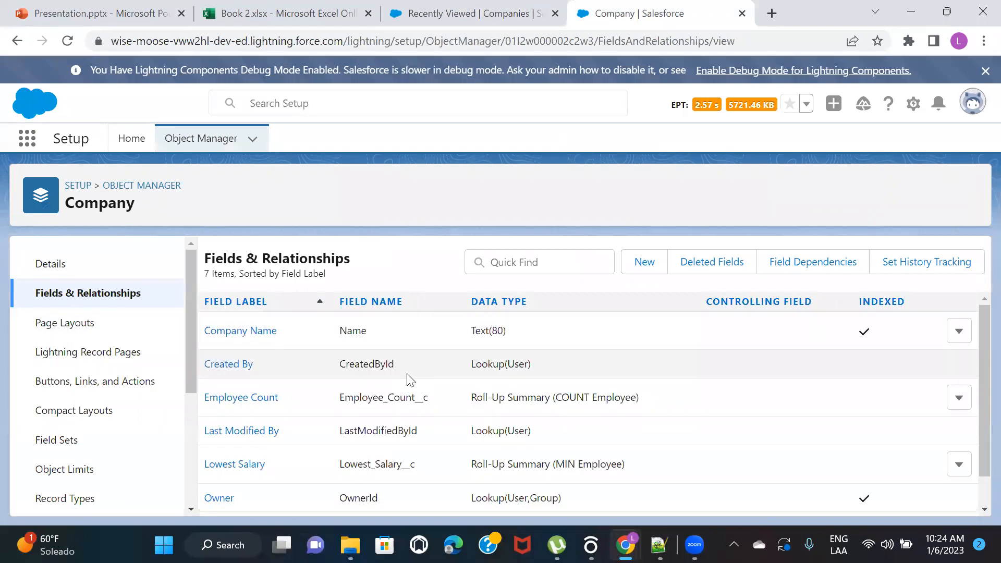
Search Object Manager for "empl" and open the Employee object
left_click(156, 186)
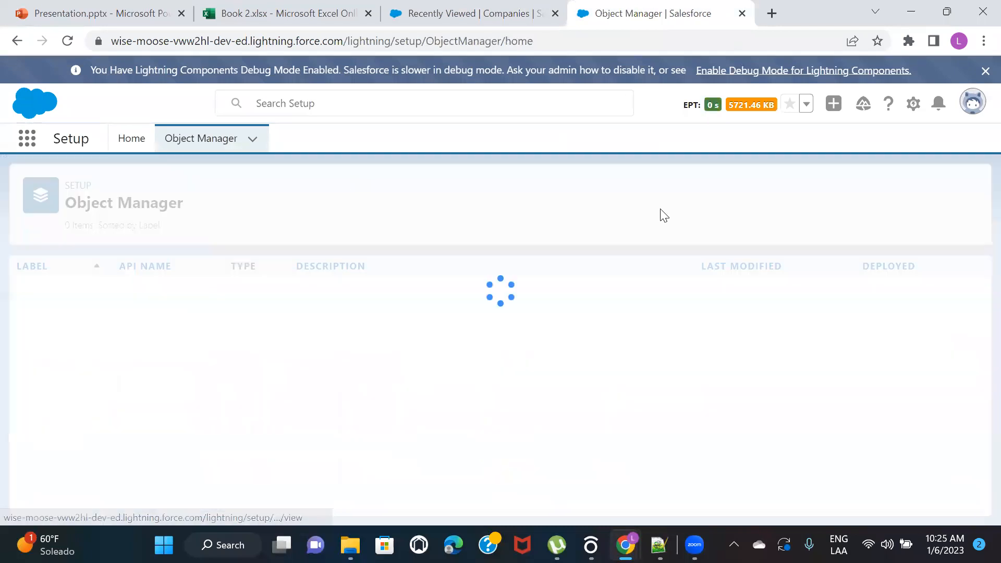
left_click(745, 193)
type("empl")
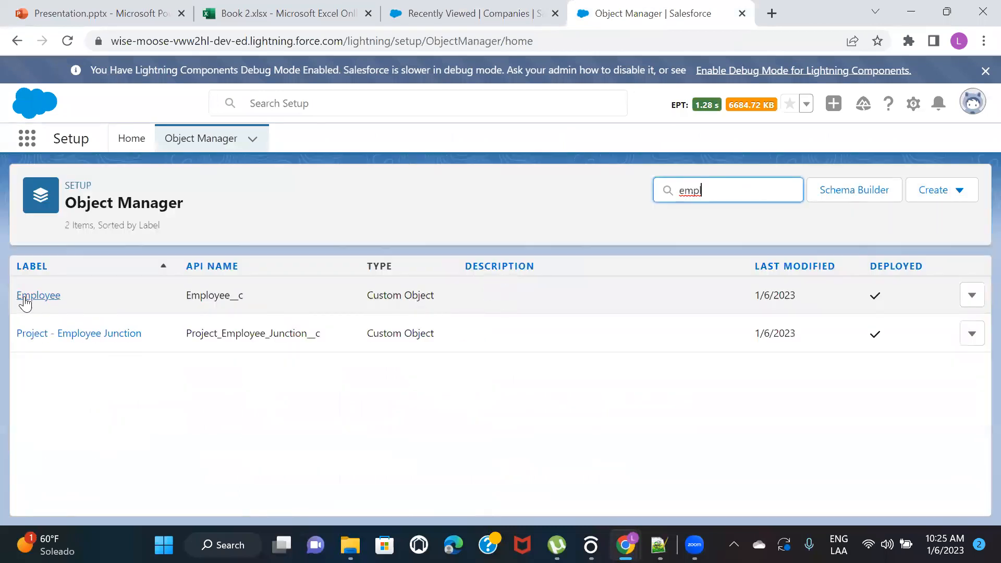
left_click(24, 297)
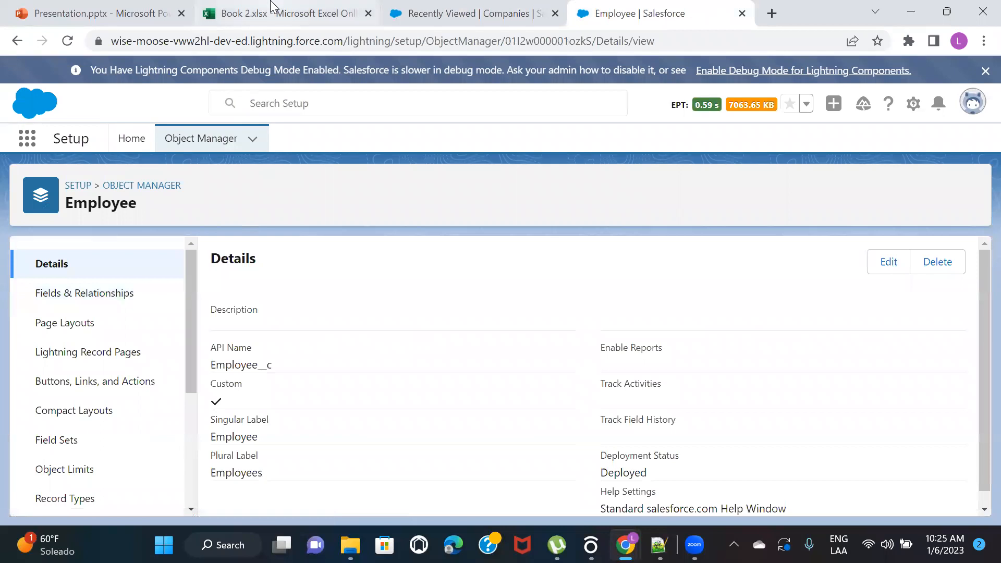
Switch to the Book 2 workbook in Excel and clear the Infosys company value in cell I7 of the Employees table
left_click(262, 16)
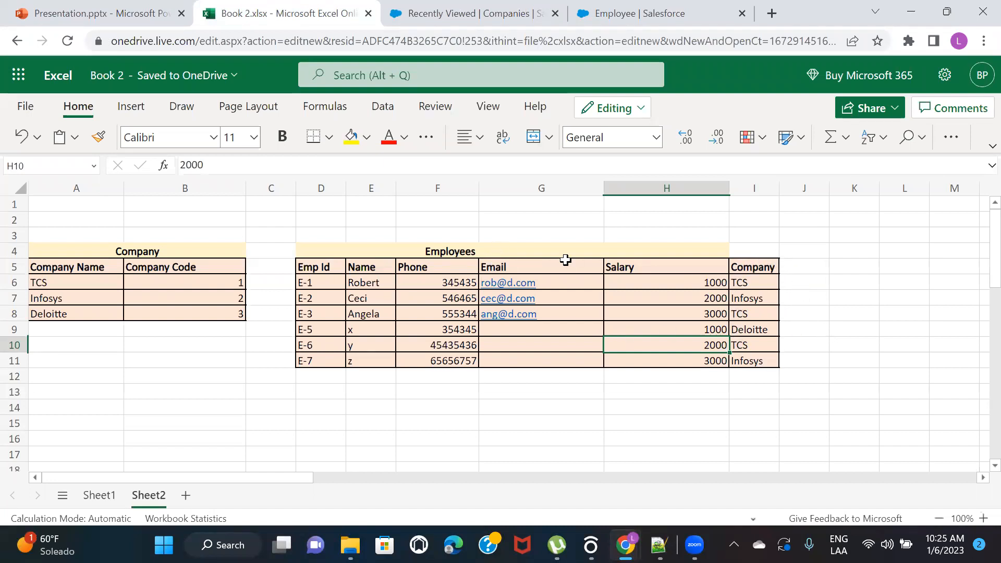
left_click(765, 299)
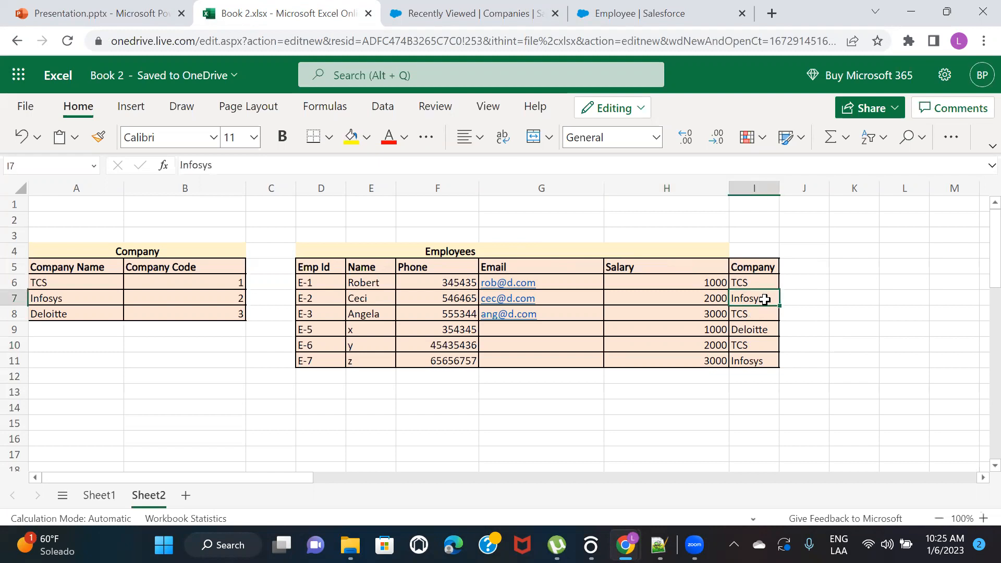
key("Delete")
left_click(859, 311)
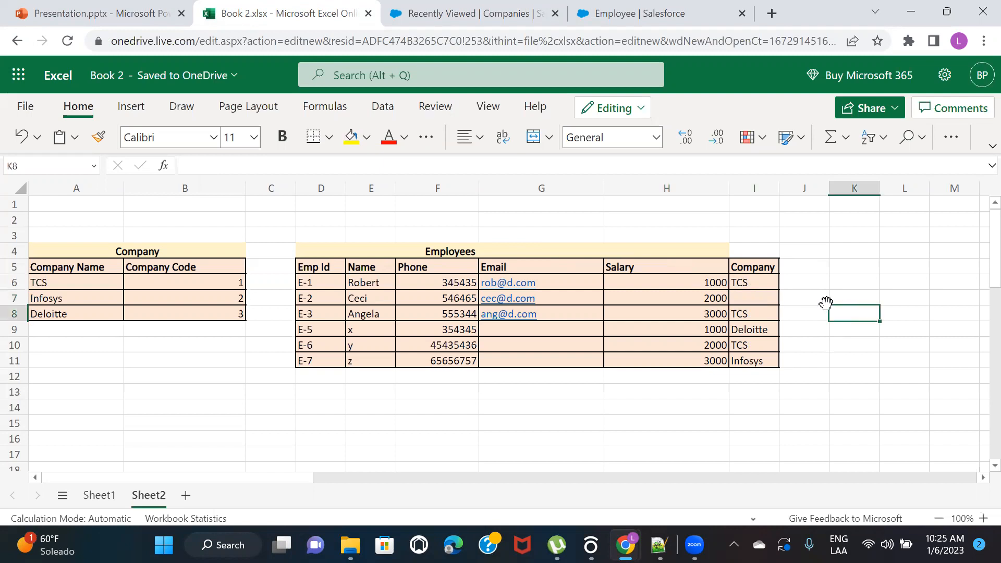
left_click(801, 300)
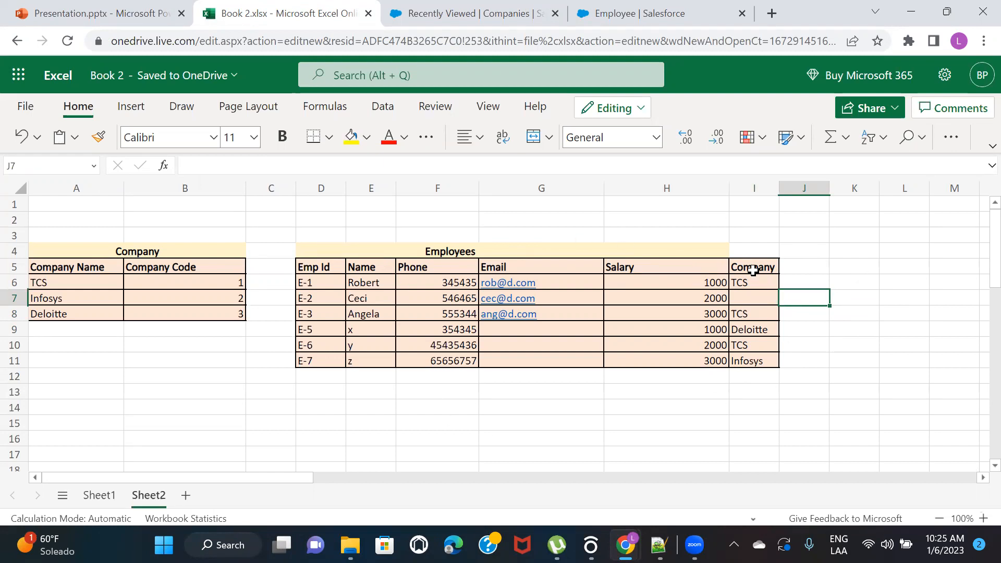
left_click(749, 295)
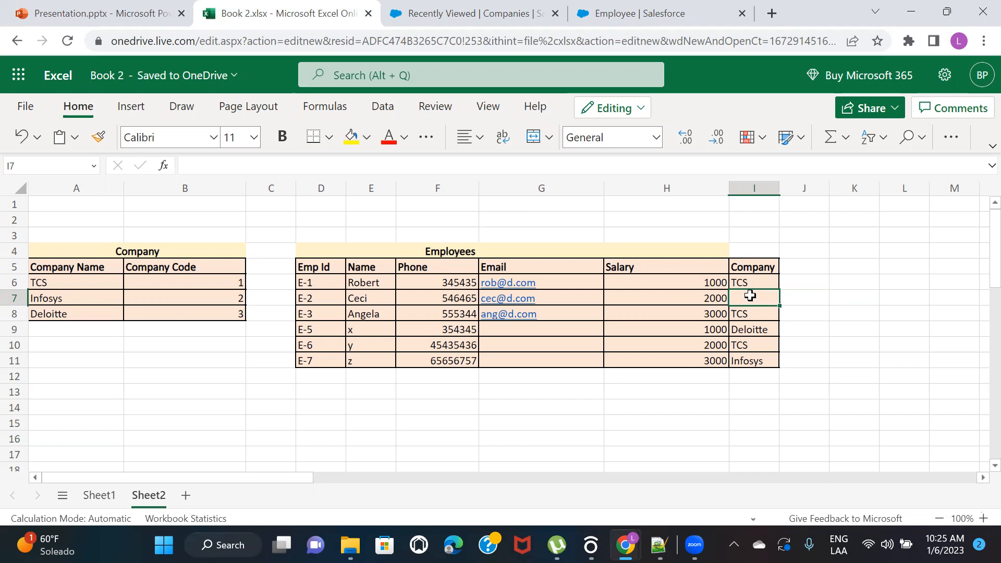
left_click(751, 268)
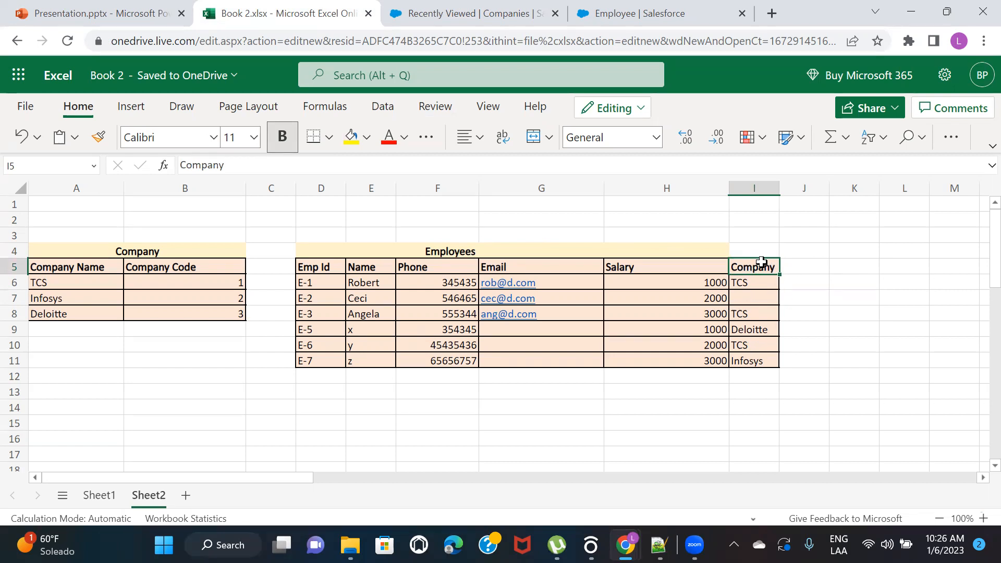
Display the Employee object's fields in Salesforce and compare the Company field's data type with the Company column in the Excel workbook
left_click(636, 14)
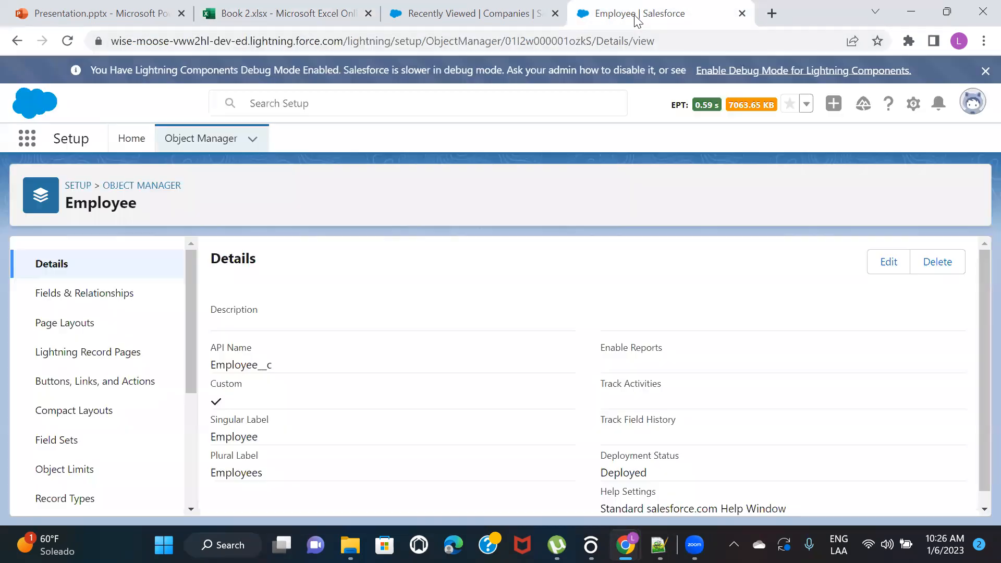
left_click(77, 293)
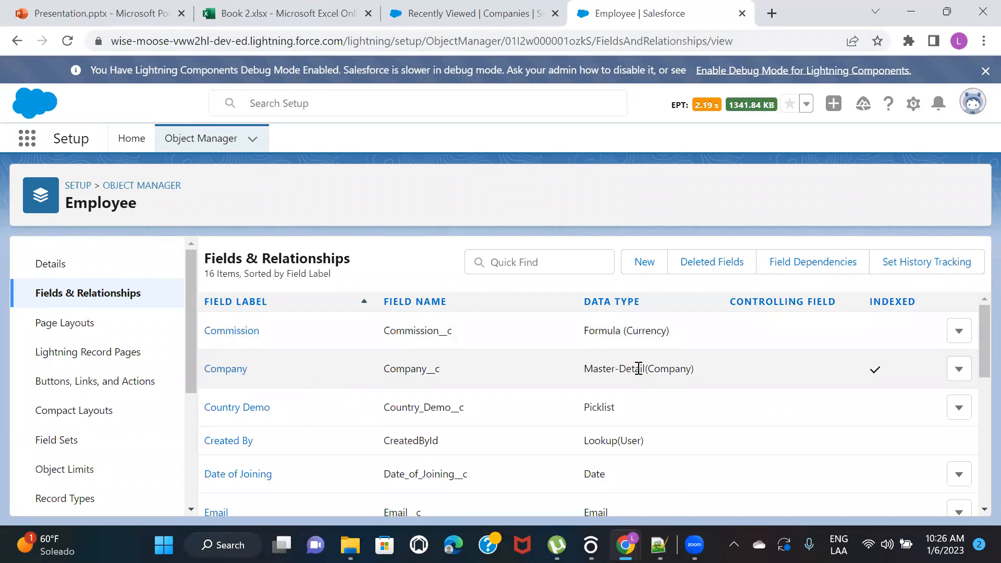
double_click(668, 374)
left_click(301, 12)
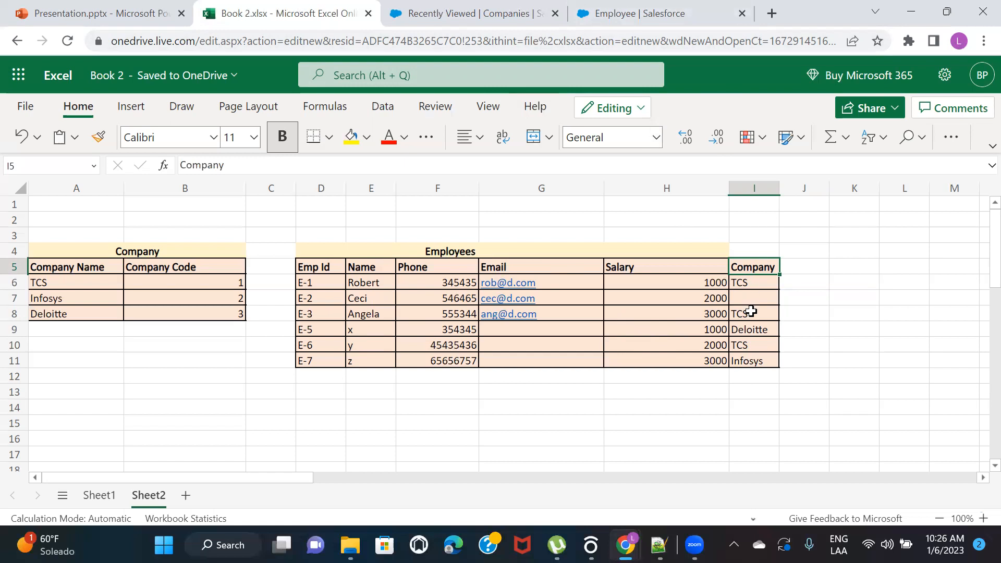
left_click(646, 14)
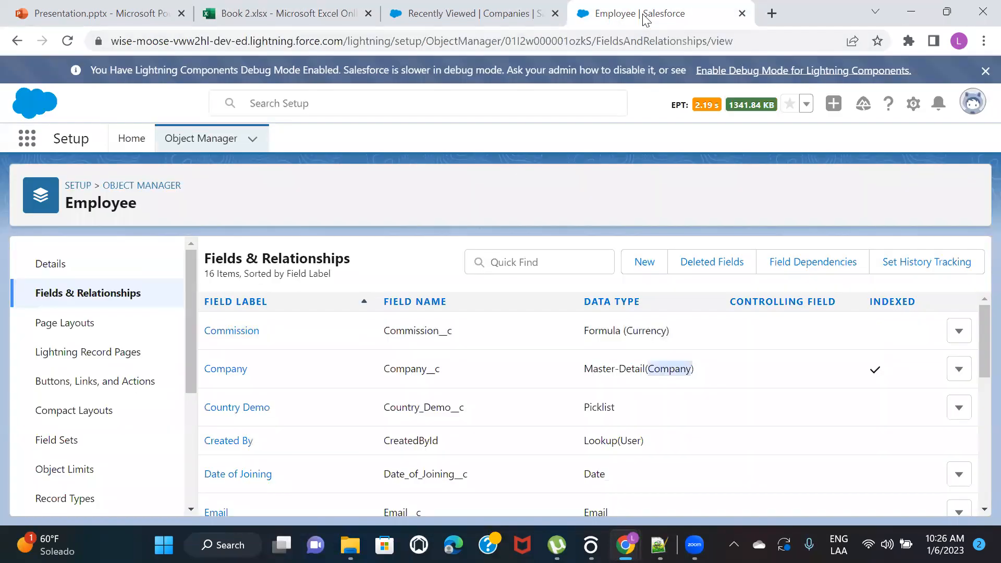
left_click_drag(584, 369, 645, 367)
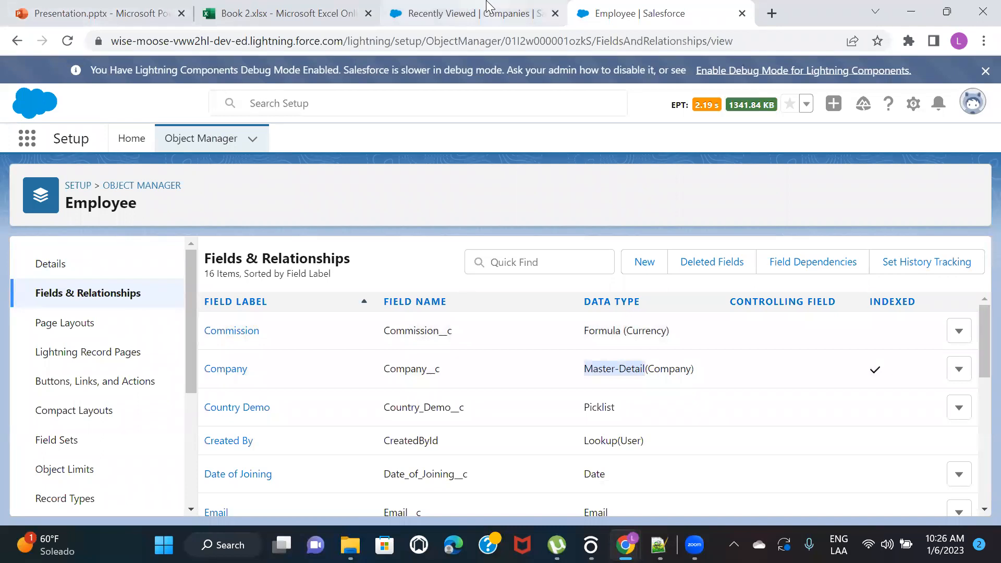
left_click(351, 7)
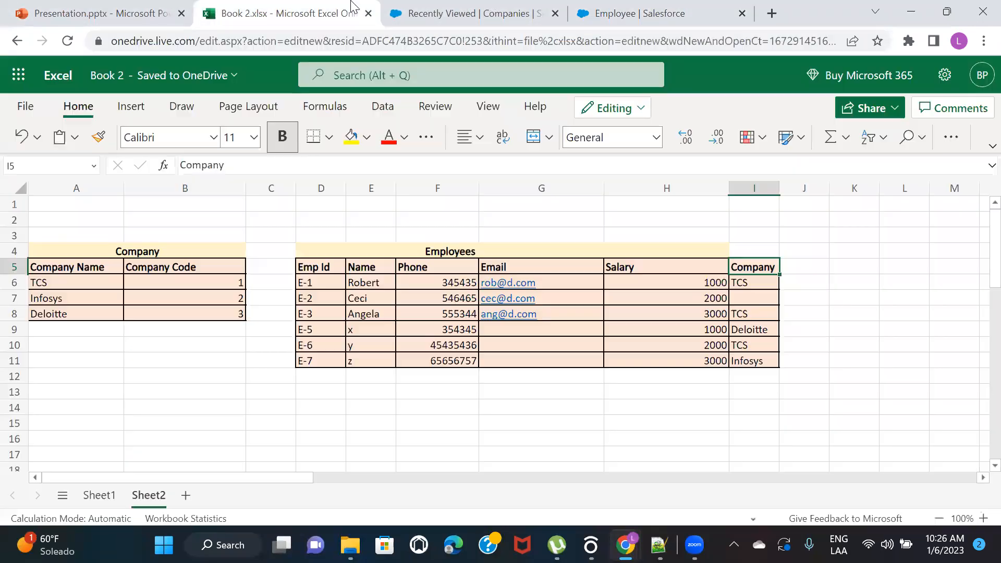
left_click(658, 7)
Look through the edit form of the Employee object's Company field and return to the field list
left_click(959, 370)
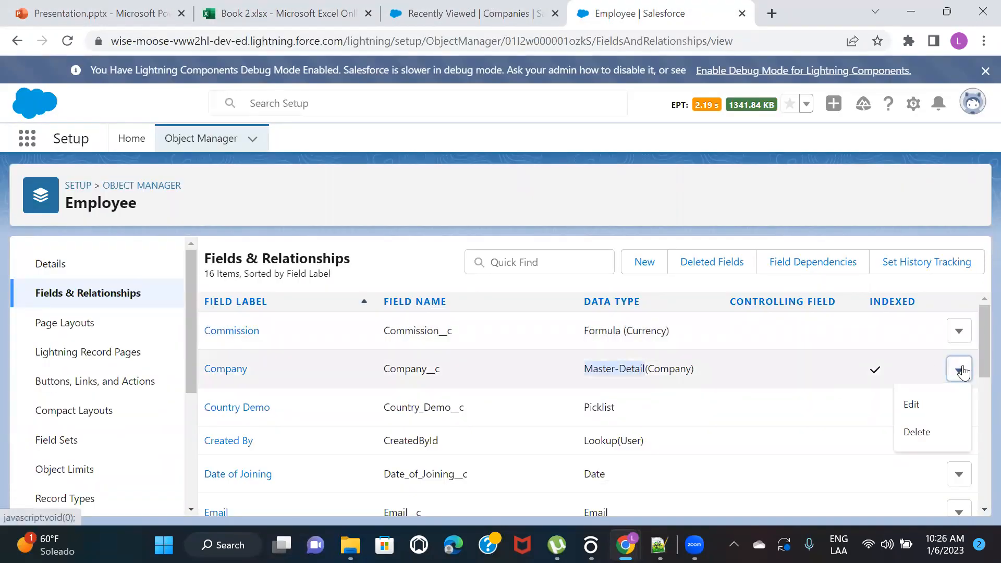
left_click(910, 404)
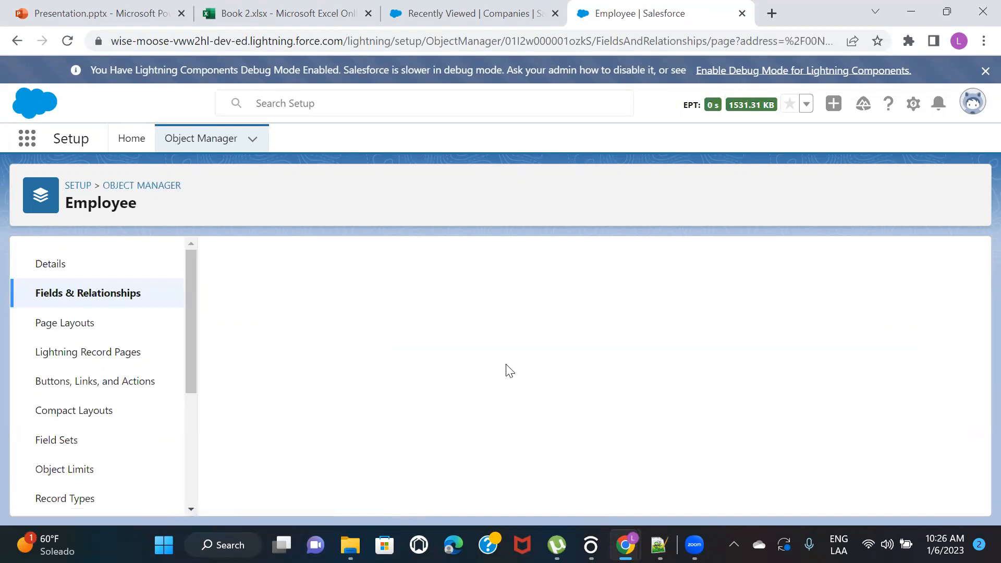
scroll(544, 344, "down", 5)
scroll(543, 348, "down", 2)
scroll(542, 346, "up", 7)
left_click(496, 319)
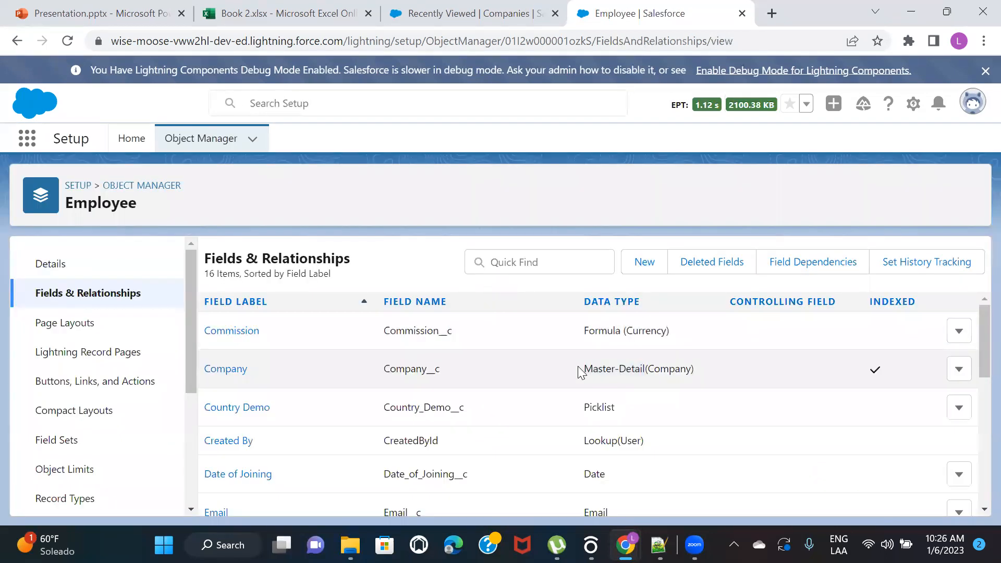
Open the Company field's definition and review its field information and master-detail options
left_click(214, 374)
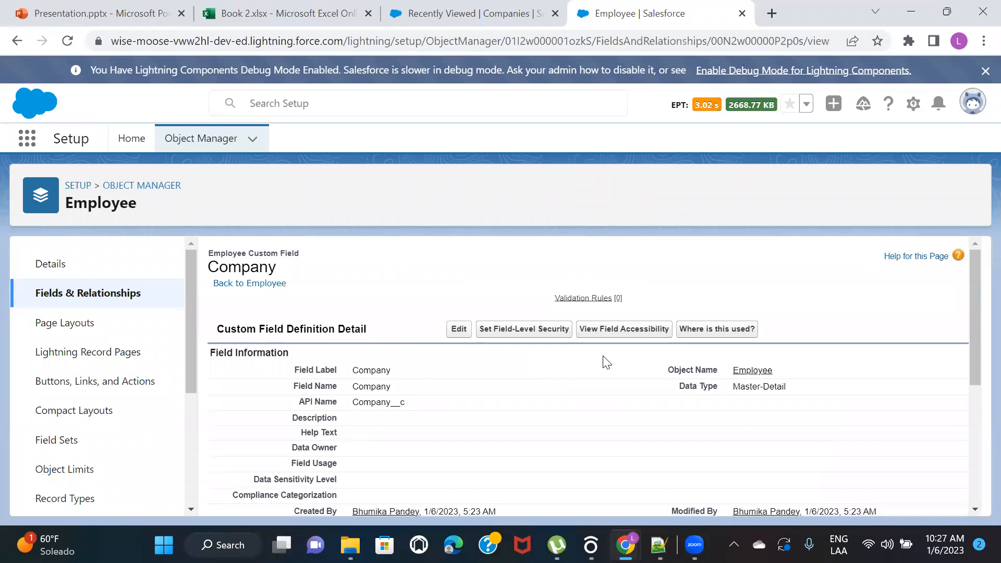
scroll(570, 369, "down", 2)
scroll(570, 368, "up", 1)
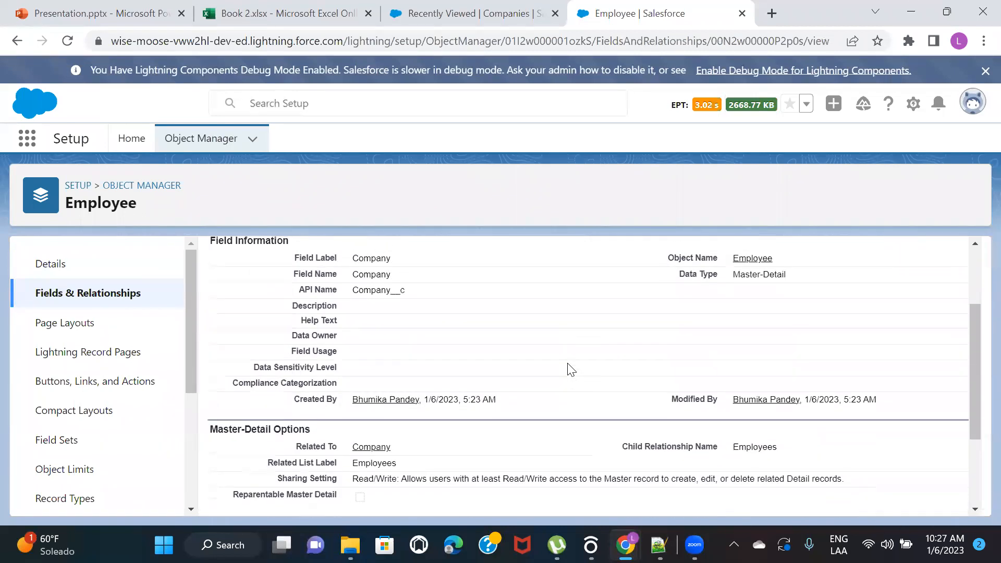
scroll(570, 369, "up", 2)
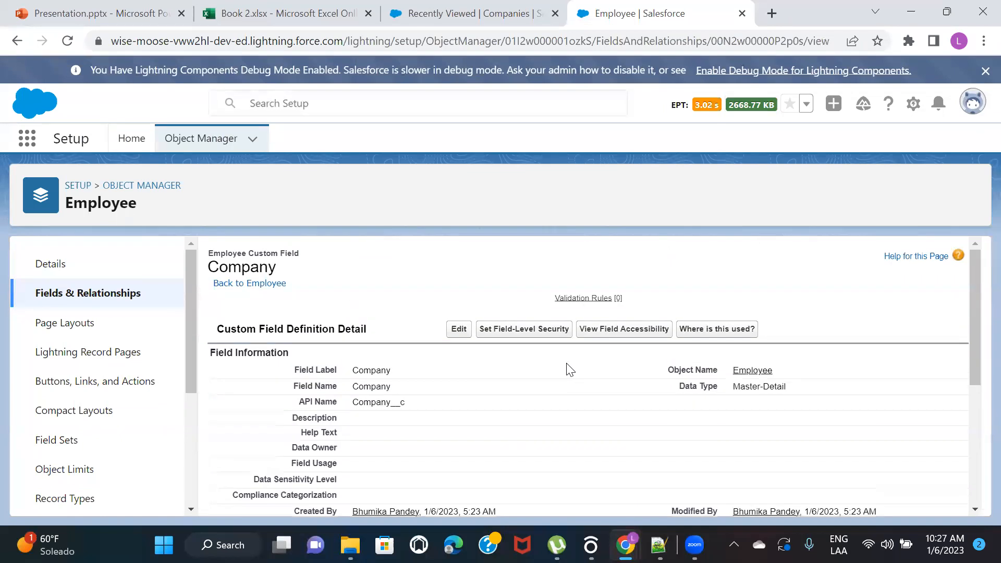
Check the Company field's edit form from its definition page and return to the field's details
left_click(459, 328)
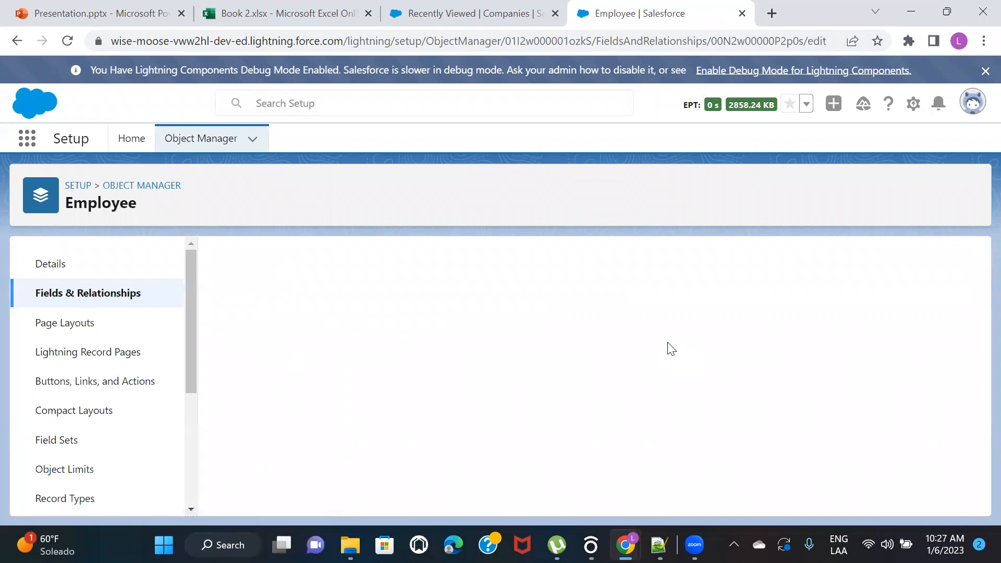
left_click(489, 319)
left_click(528, 336)
left_click(486, 300)
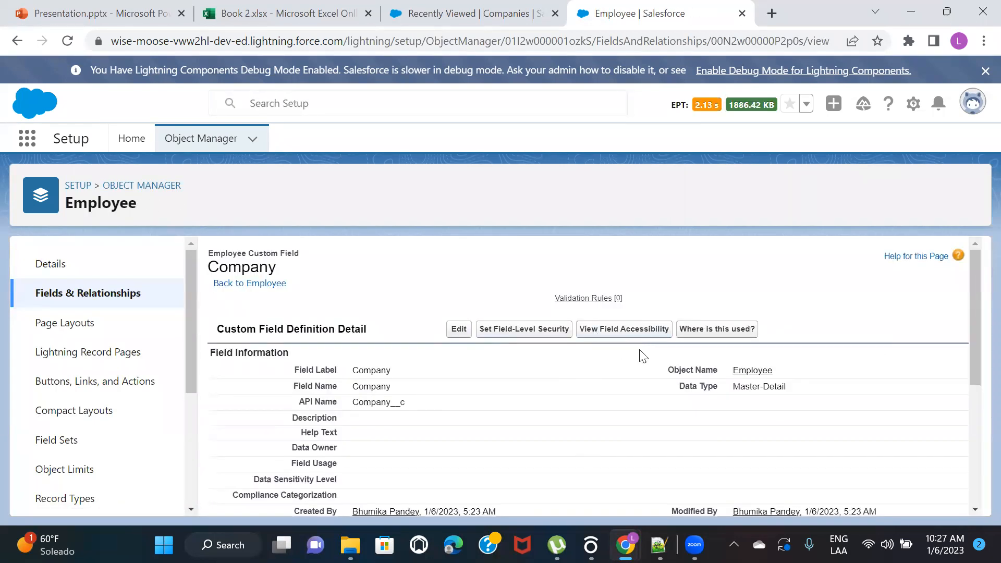
scroll(688, 275, "down", 1)
scroll(688, 274, "up", 1)
Look through the Employee object's full field list and switch back to the Points to remember slide in PowerPoint
left_click(80, 301)
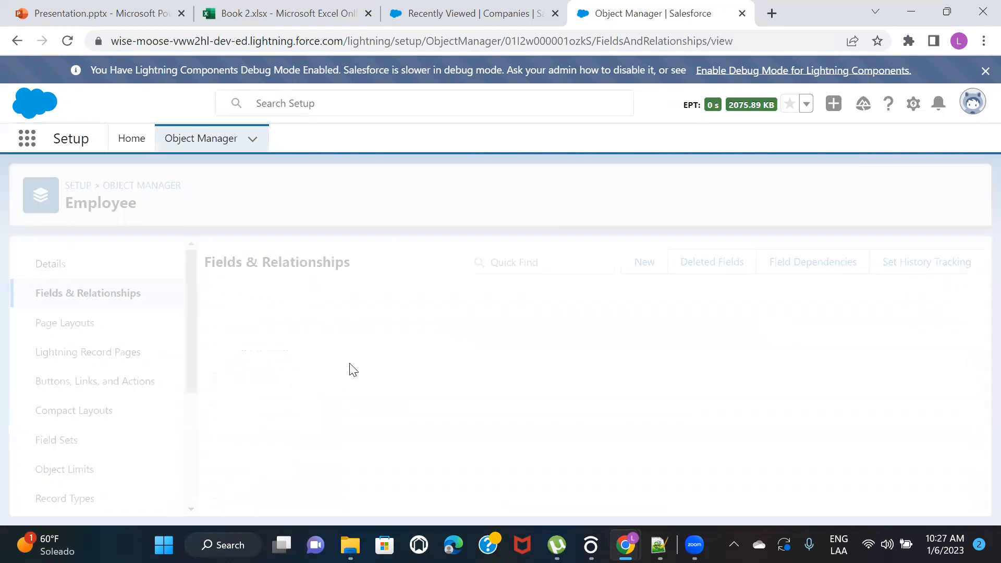
scroll(504, 377, "down", 3)
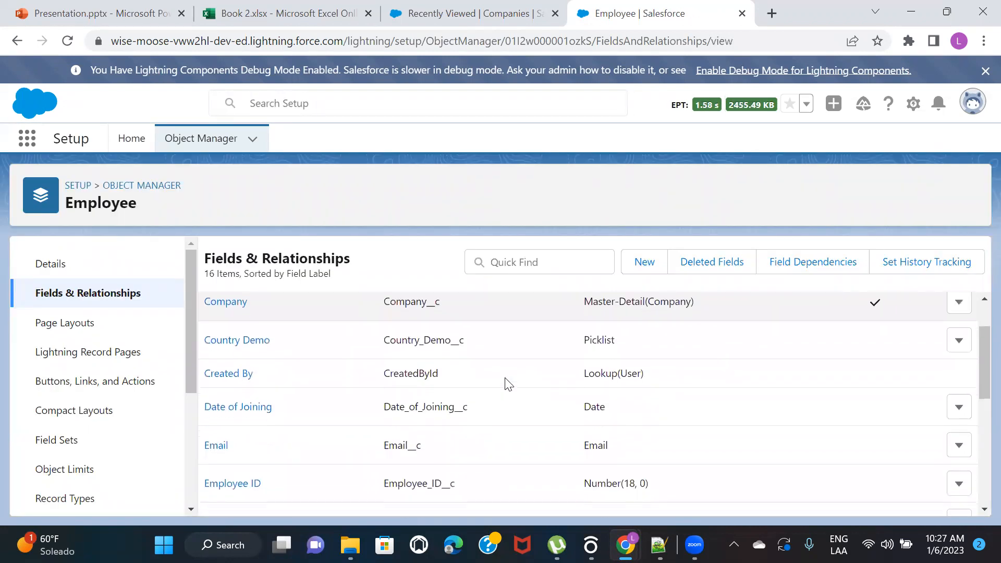
scroll(505, 384, "down", 5)
scroll(504, 384, "up", 2)
scroll(504, 384, "up", 5)
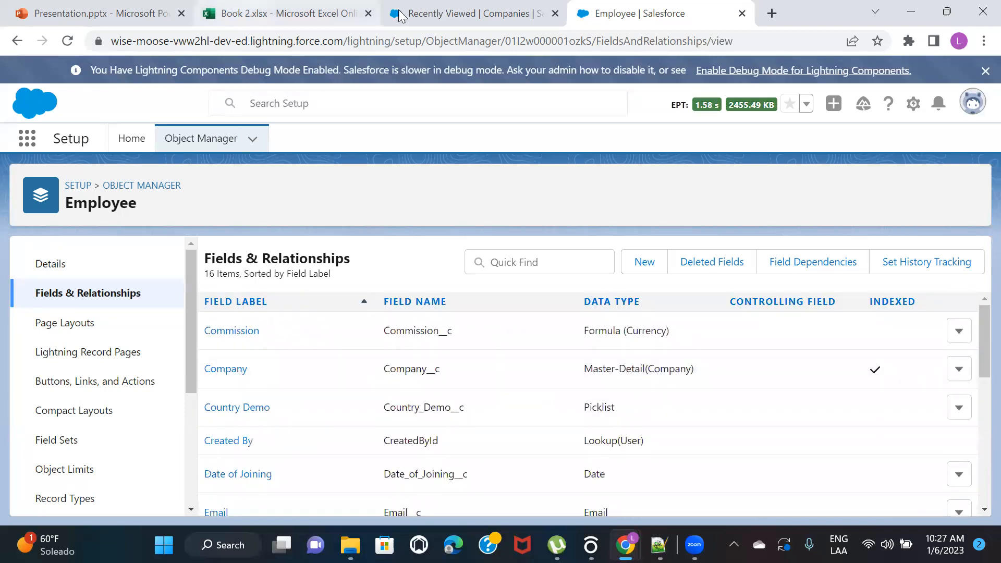
left_click(57, 7)
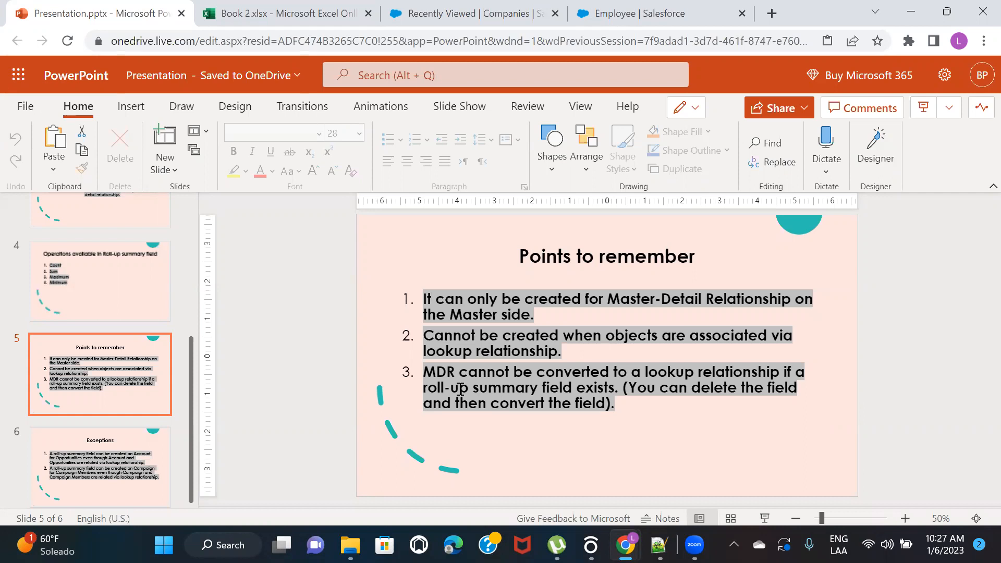
View the TCS company record, check the Employees list, and return to the TCS record's details
left_click(485, 9)
left_click(99, 281)
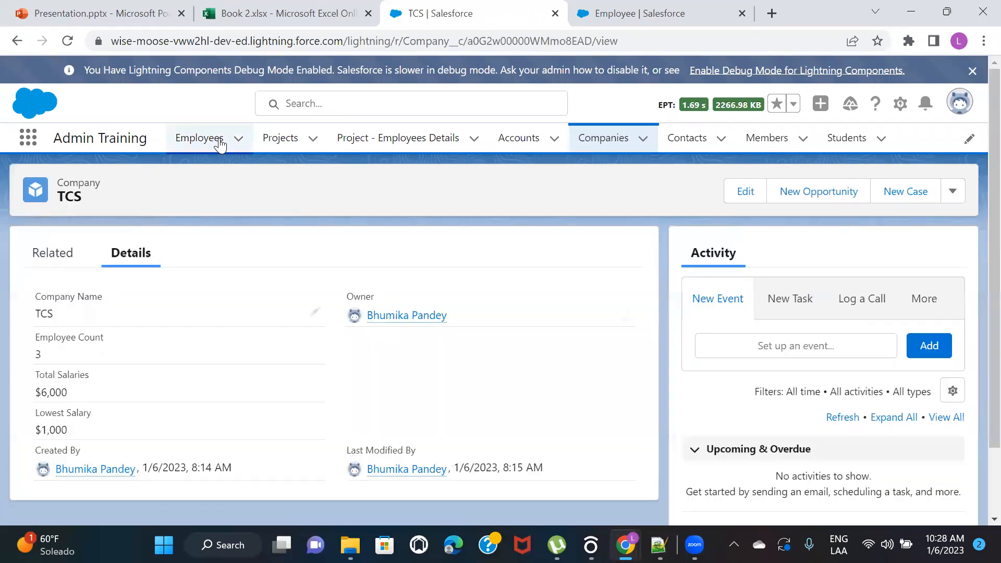
left_click(219, 142)
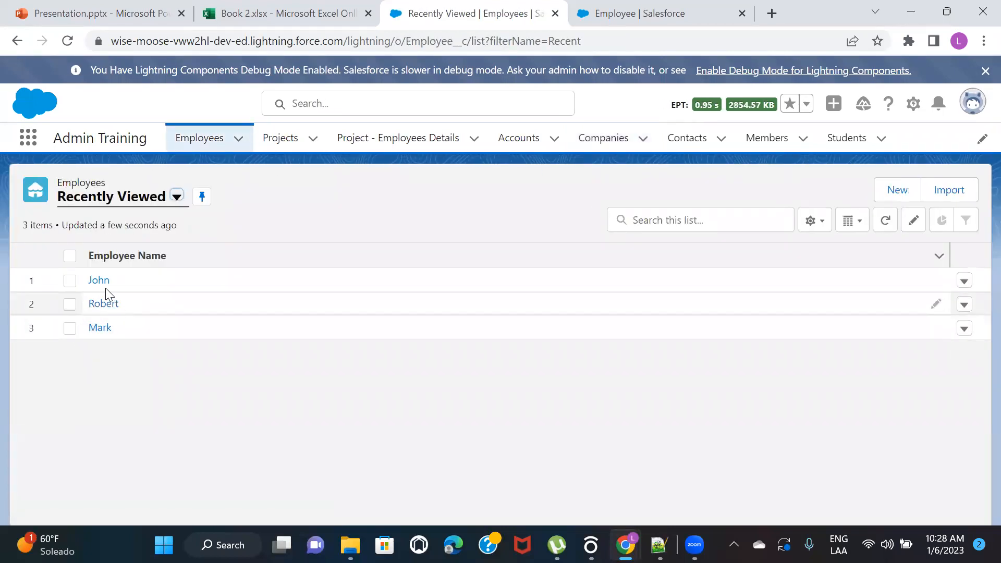
left_click(600, 139)
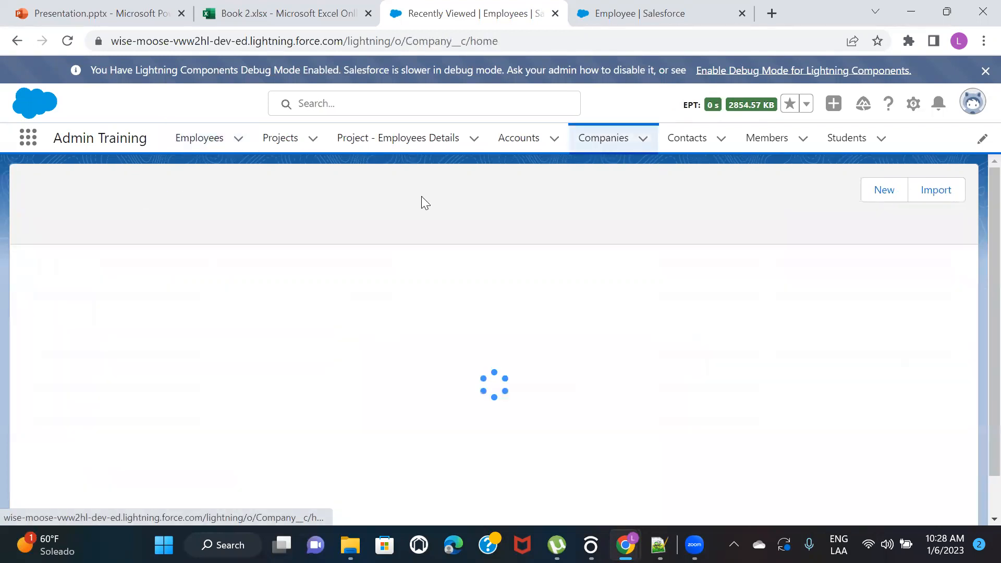
left_click(94, 281)
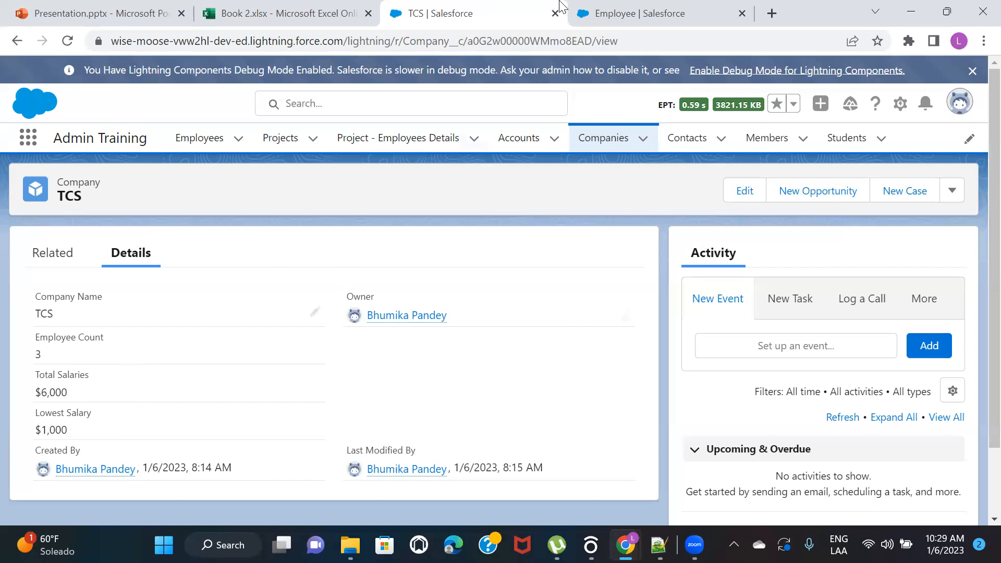
Find the Company object in Setup's Object Manager by searching for "com" and open its Fields & Relationships
left_click(634, 13)
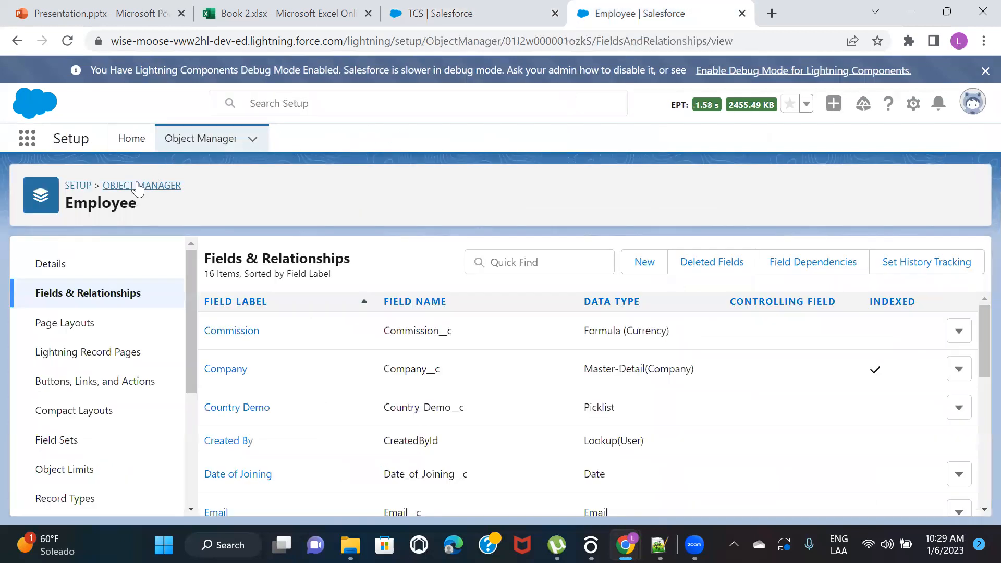
left_click(112, 186)
left_click(744, 190)
type("com")
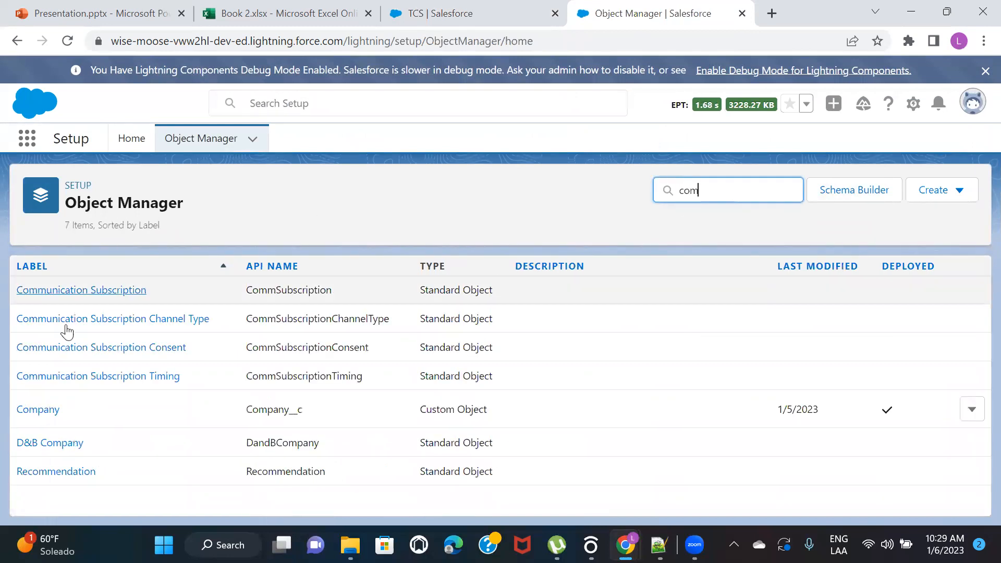
left_click(44, 410)
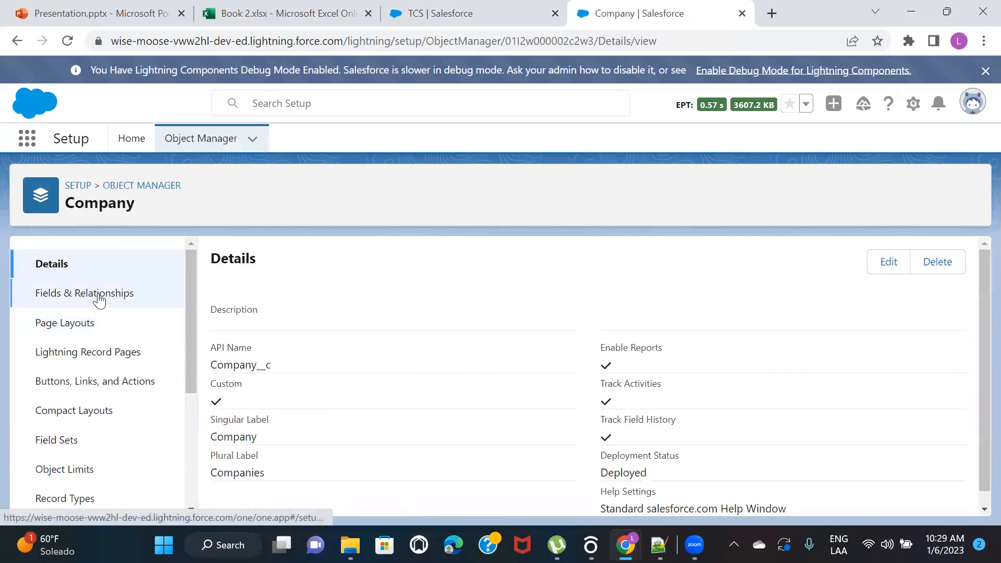
left_click(98, 292)
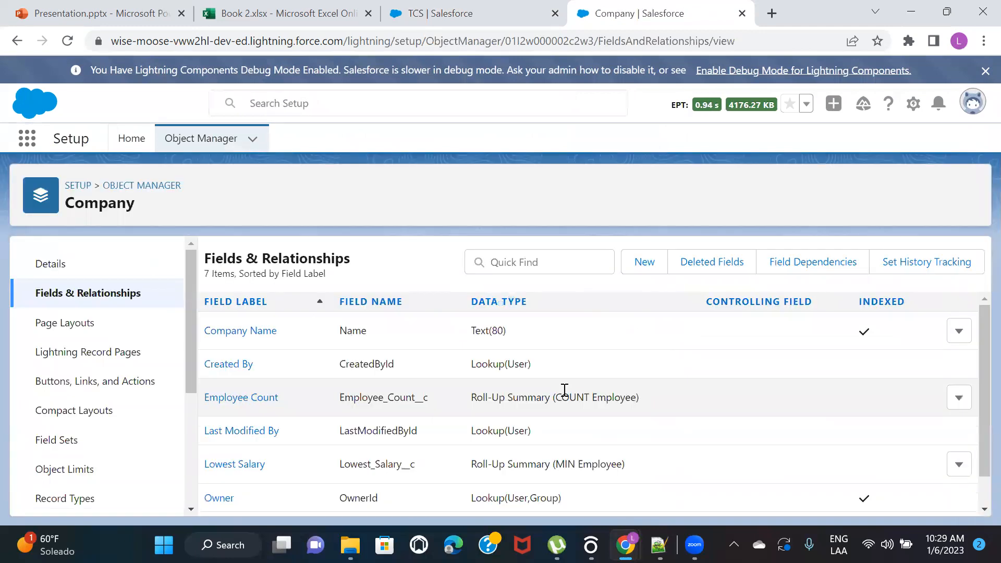
Delete the Employee Count, Lowest Salary and Total Salaries roll-up summary fields from the Company object
left_click(956, 398)
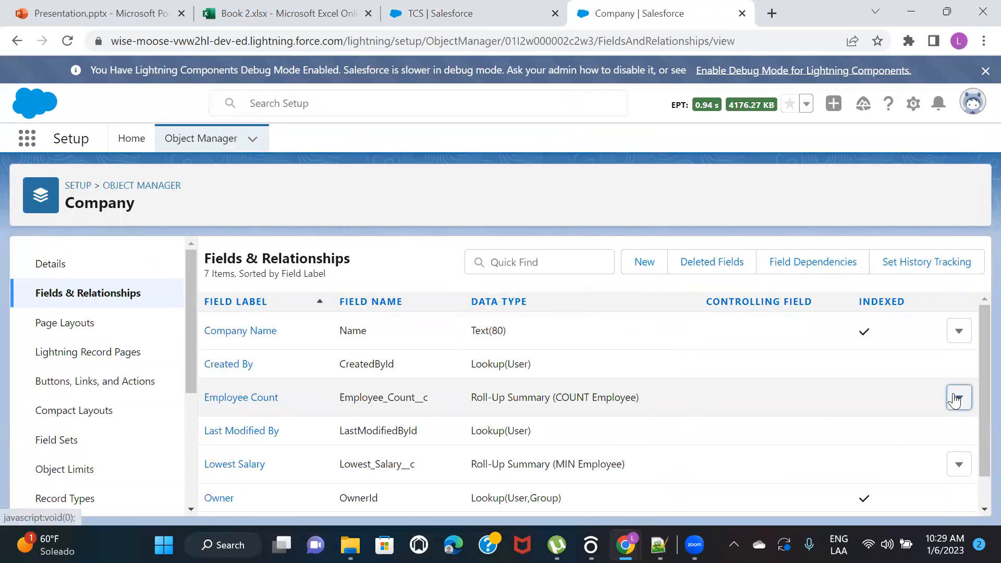
left_click(917, 460)
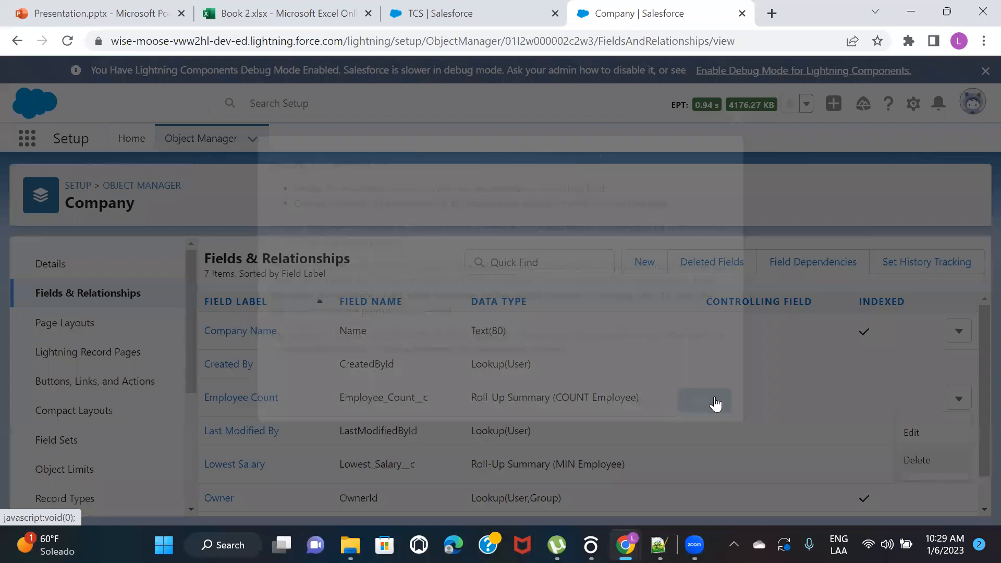
left_click(715, 404)
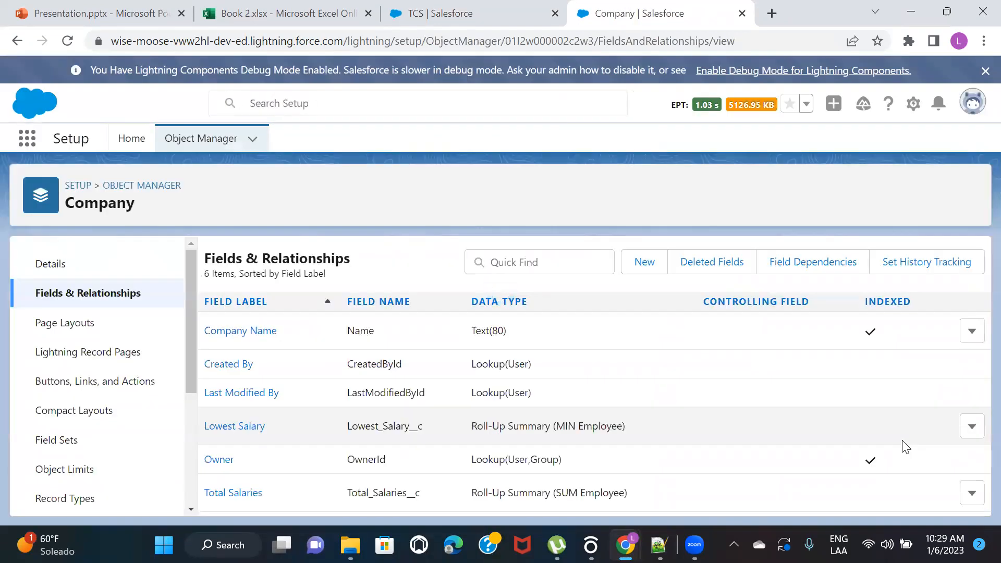
left_click(972, 426)
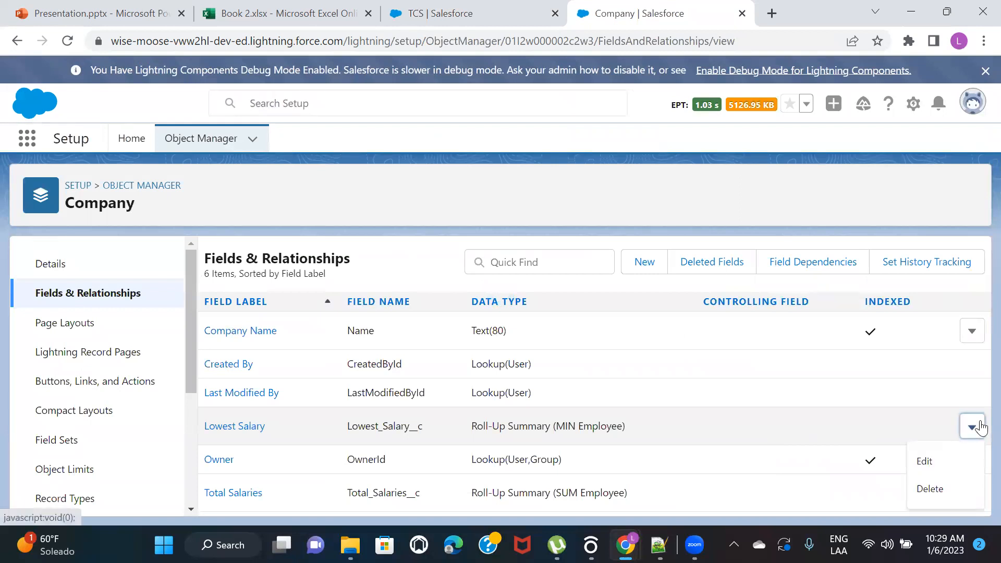
left_click(937, 489)
left_click(709, 404)
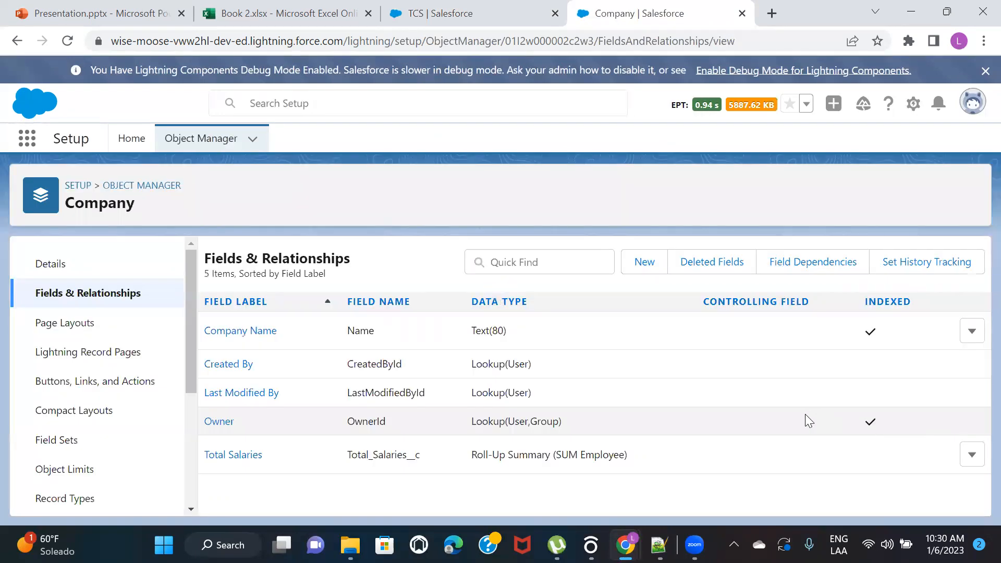
left_click(972, 455)
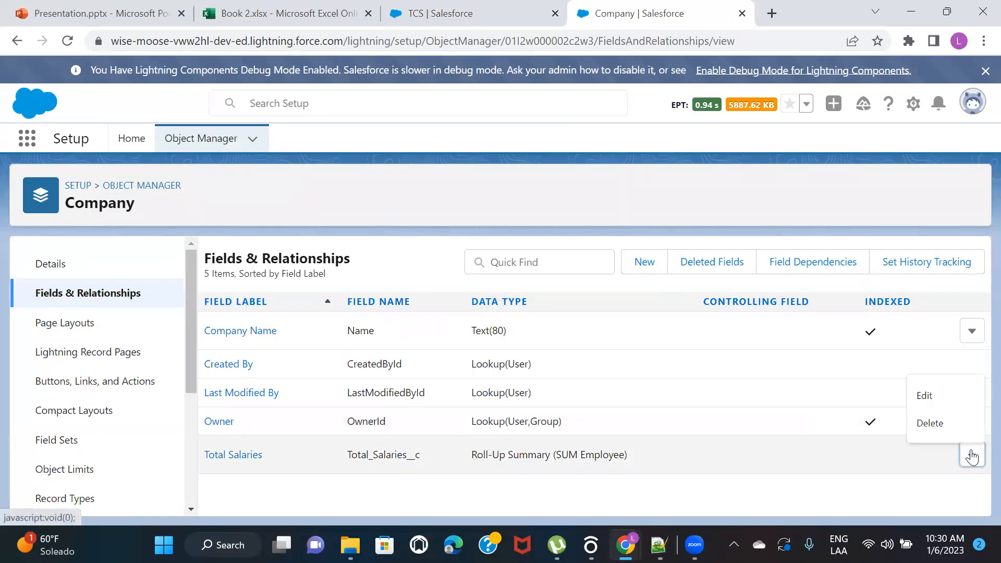
left_click(929, 425)
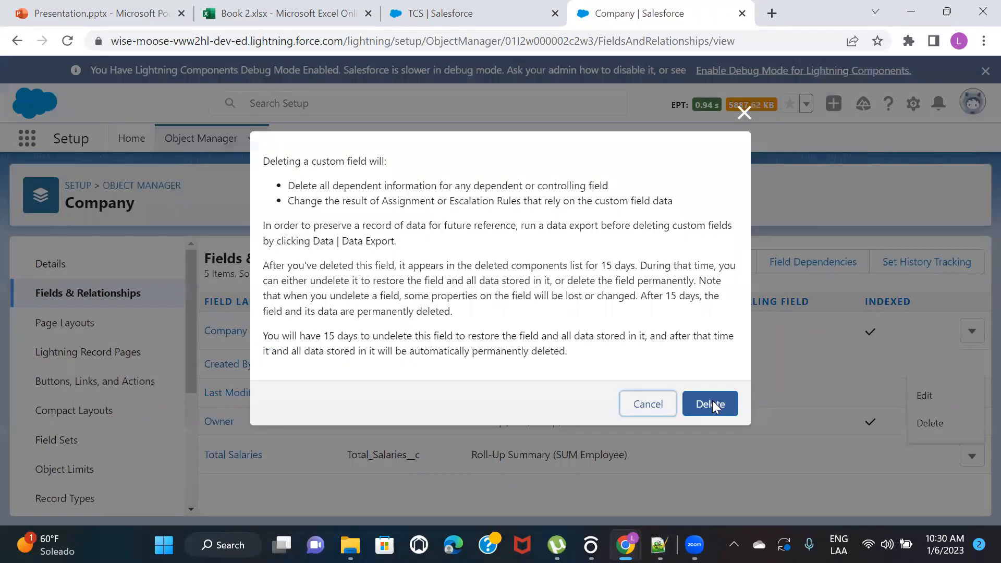
left_click(714, 406)
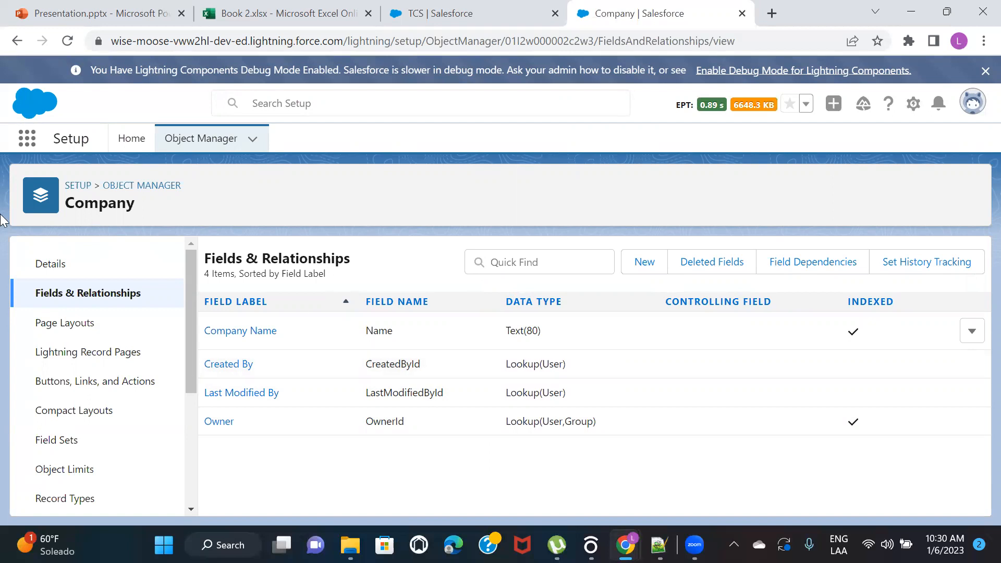
Open the Employee object's Company field definition and check its edit form
left_click(151, 186)
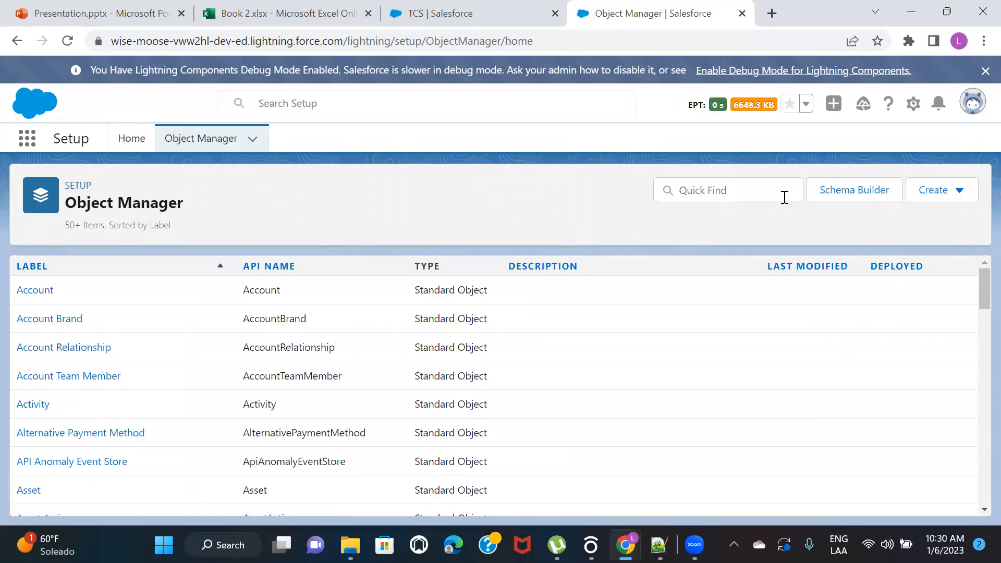
left_click(721, 188)
type("emp")
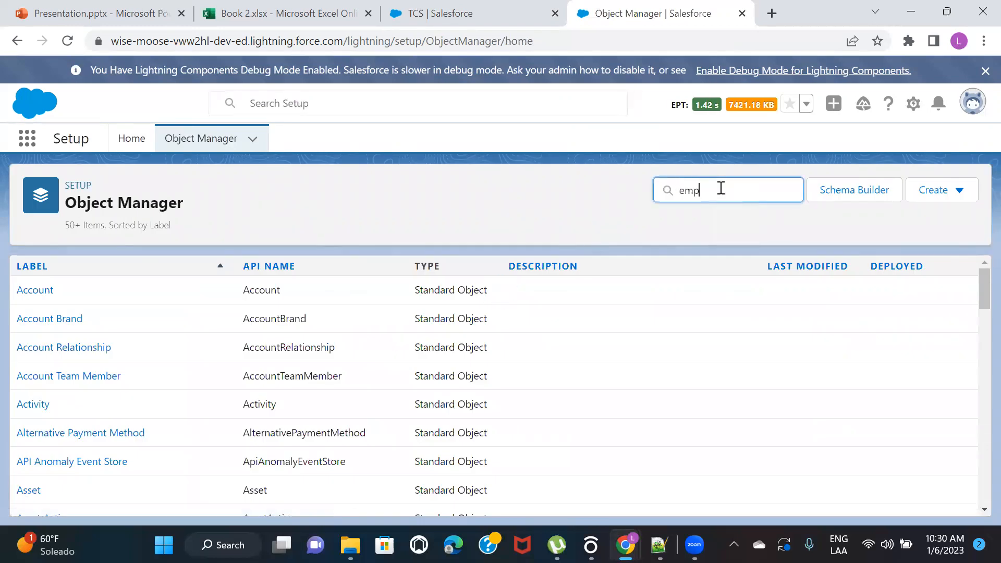
left_click(40, 297)
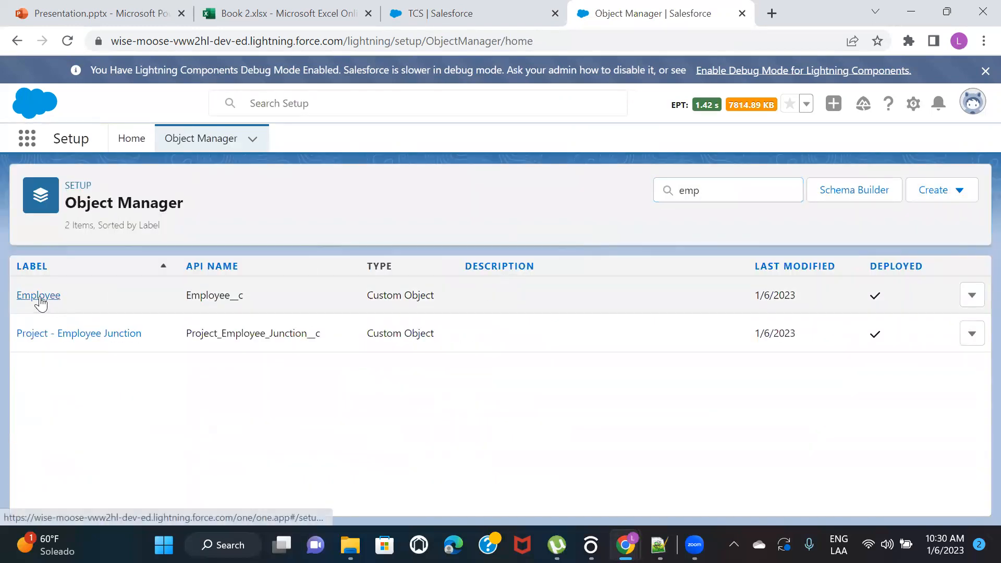
left_click(91, 294)
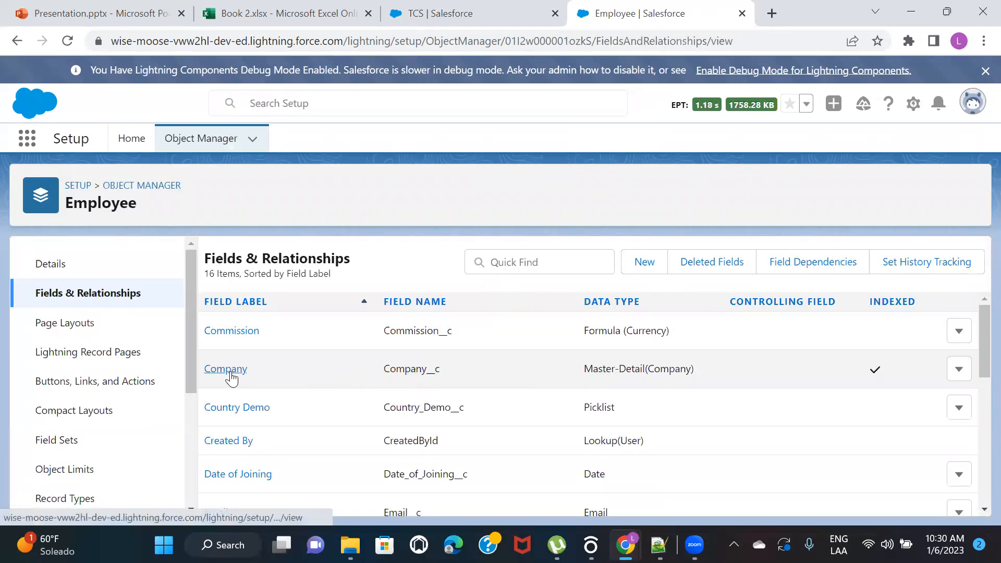
left_click(231, 371)
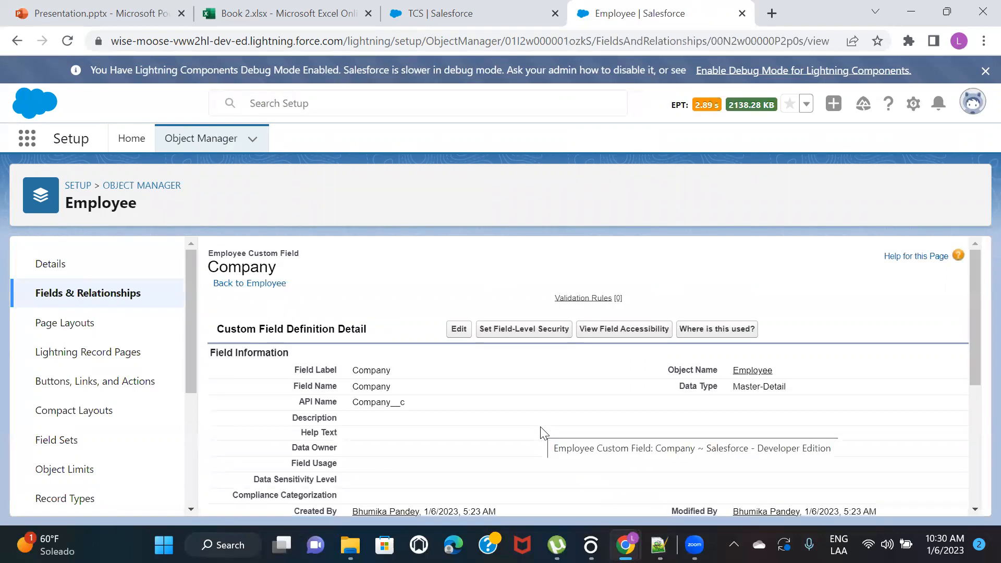
left_click(458, 328)
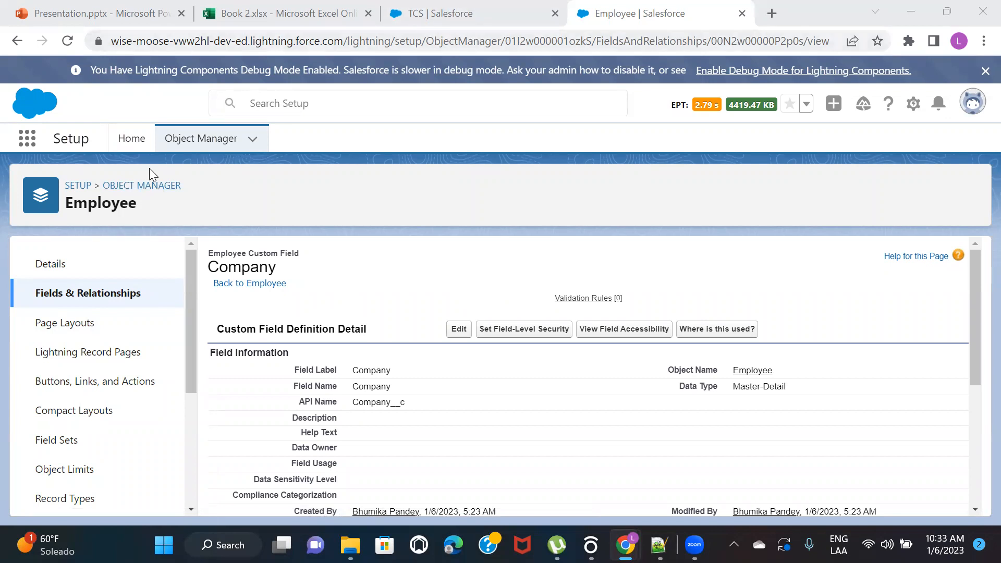
Find the Company object in Object Manager by searching for "com" and open its list of deleted fields
left_click(201, 138)
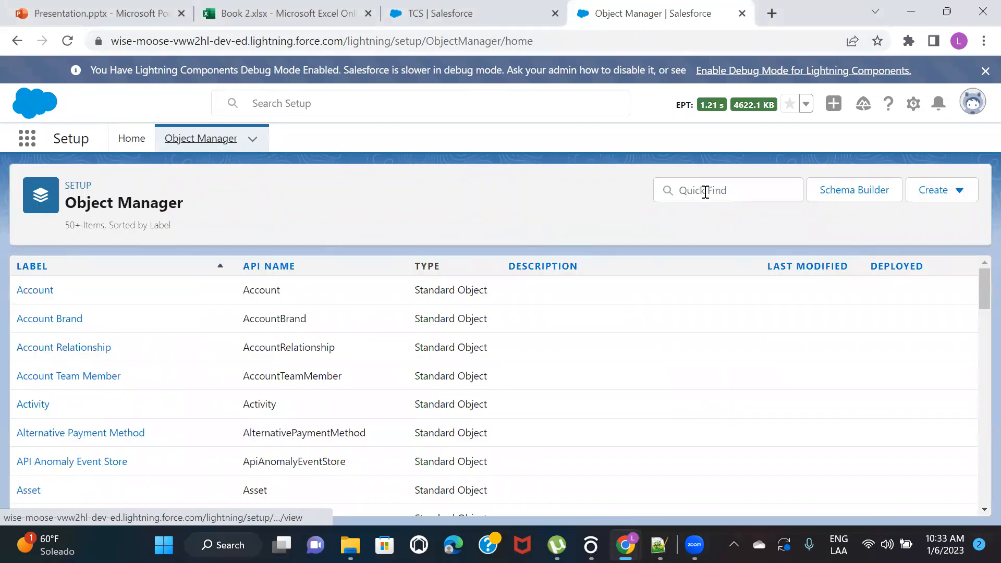
left_click(704, 192)
type("com")
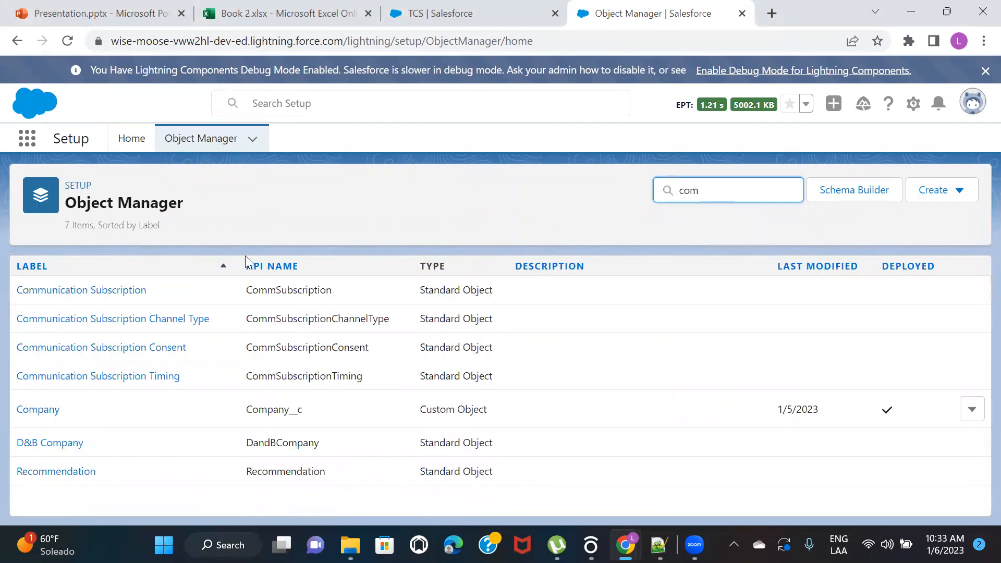
left_click(32, 411)
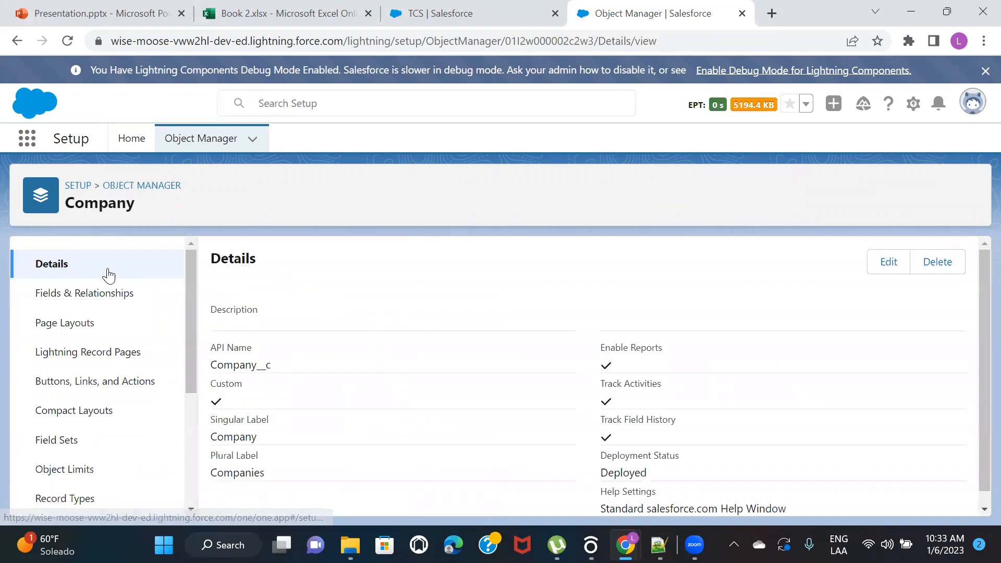
left_click(88, 292)
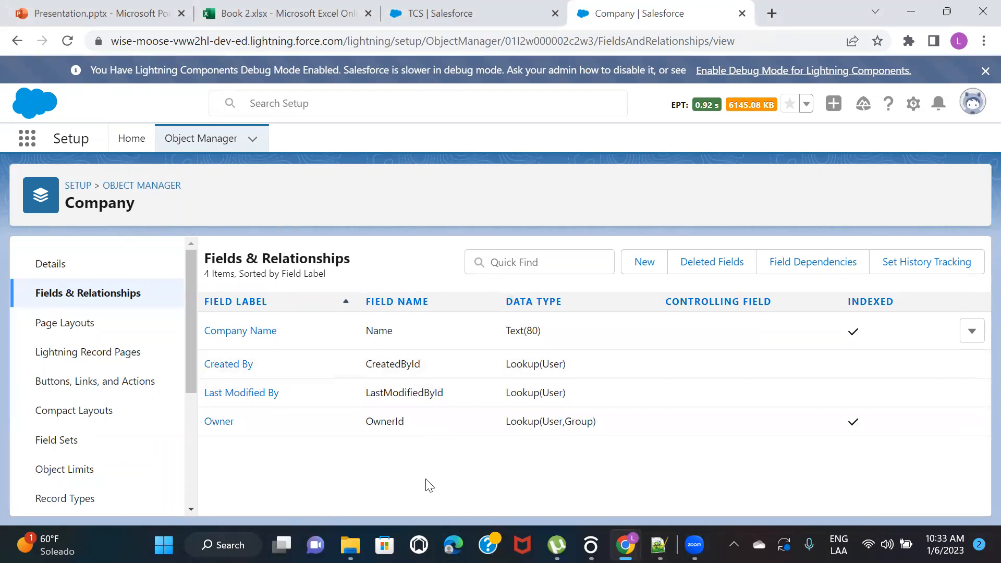
left_click(715, 266)
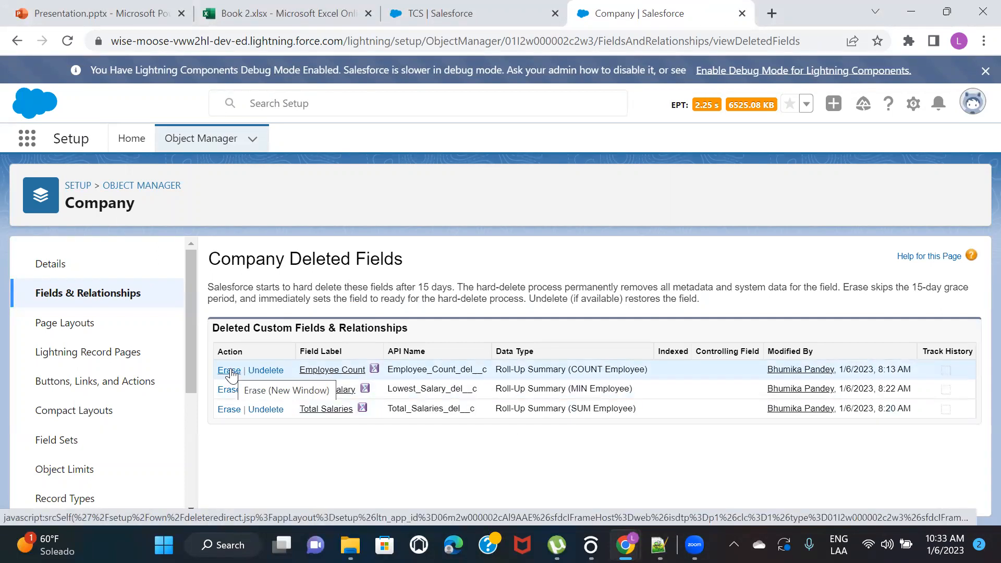
Permanently erase the deleted Employee Count, Lowest Salary and Total Salaries fields of the Company object
left_click(230, 371)
left_click(234, 264)
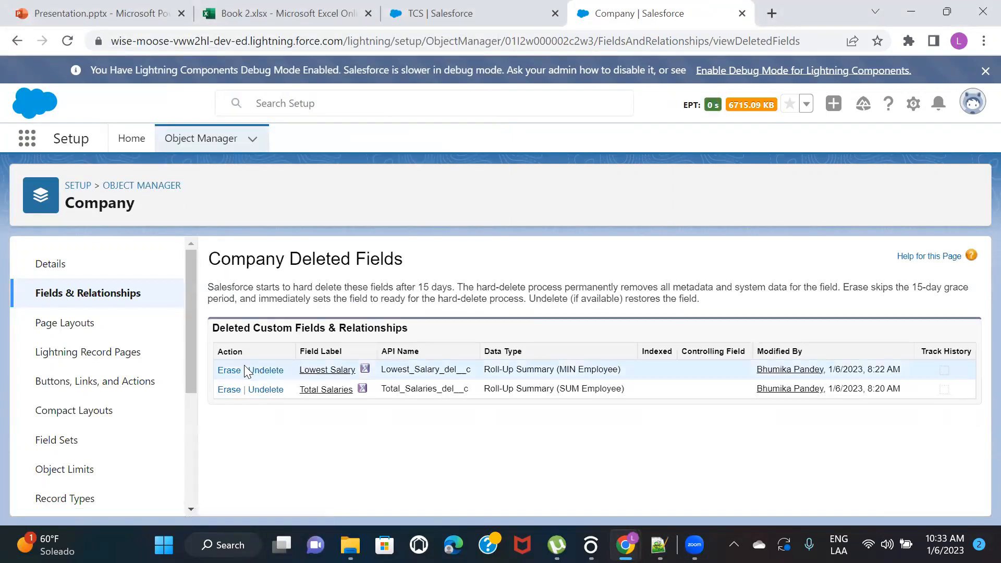
left_click(228, 369)
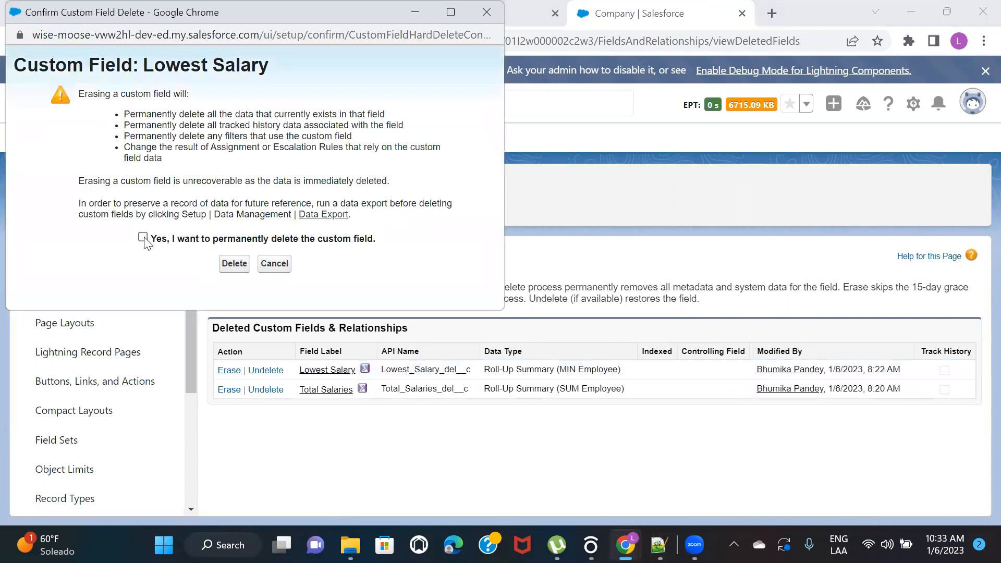
left_click(234, 263)
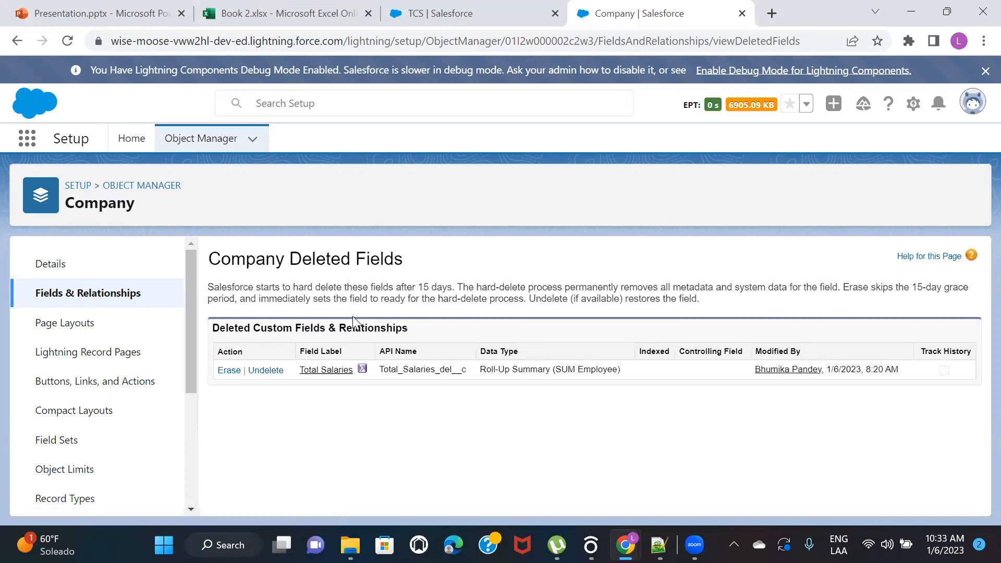
left_click(228, 371)
left_click(142, 237)
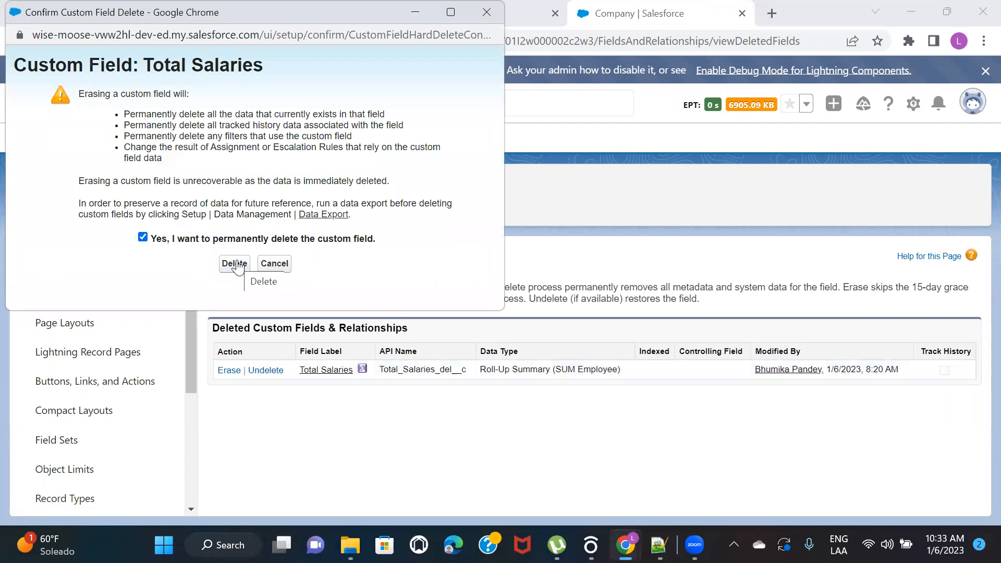
left_click(235, 264)
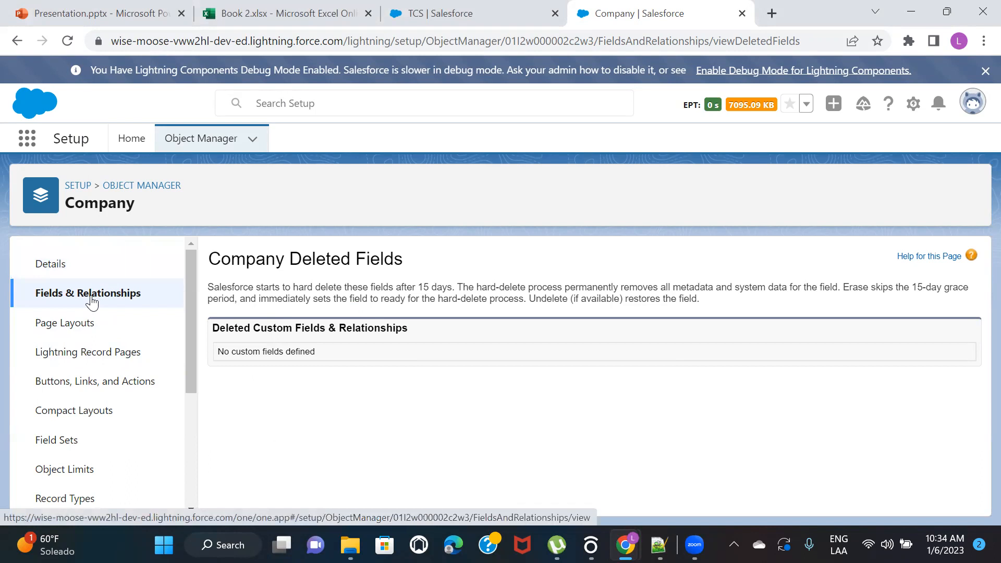
Find the Employee object in Object Manager and open its Fields & Relationships, briefly checking the open TCS record
left_click(141, 187)
left_click(710, 194)
type("empl")
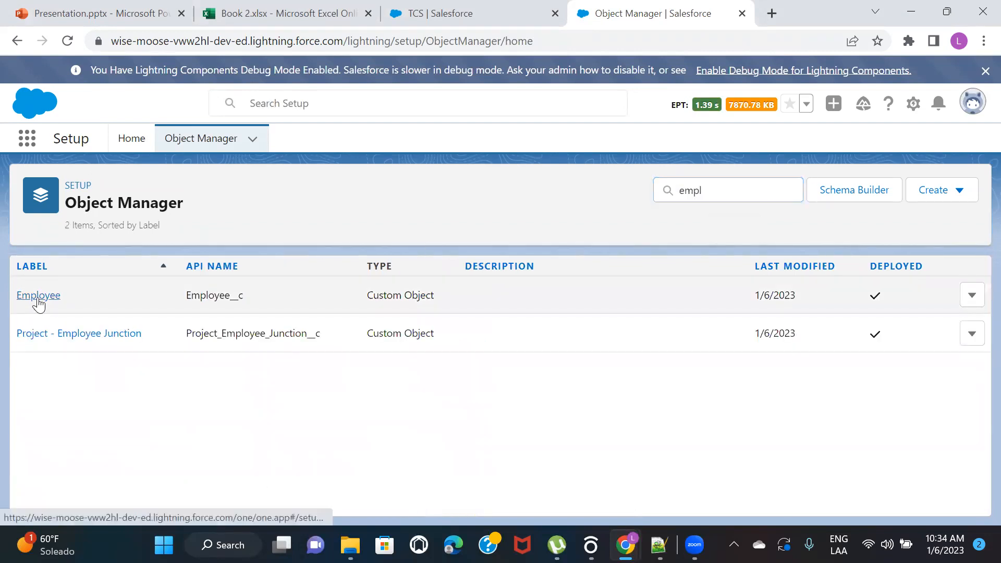
left_click(40, 295)
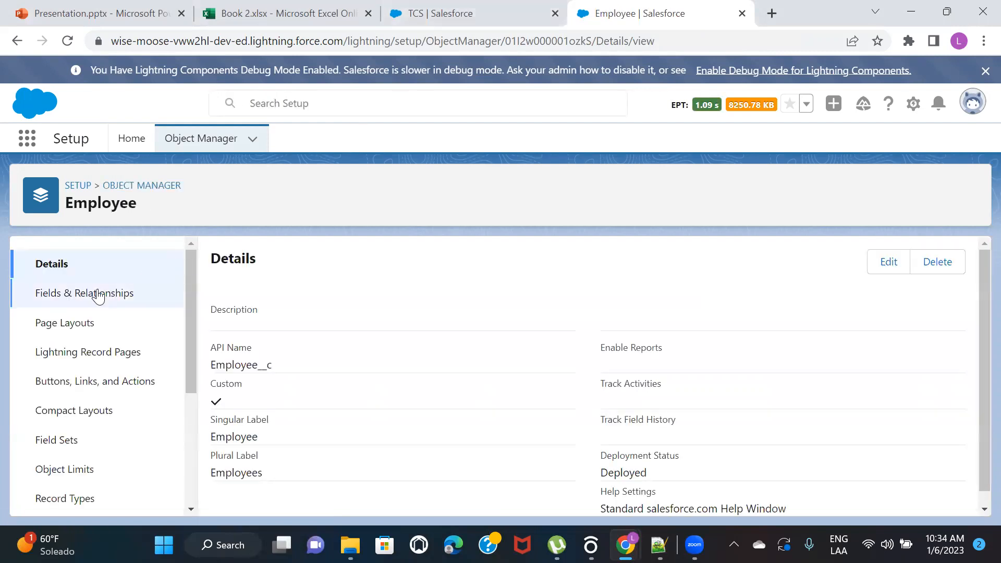
left_click(68, 292)
left_click(488, 13)
left_click(602, 15)
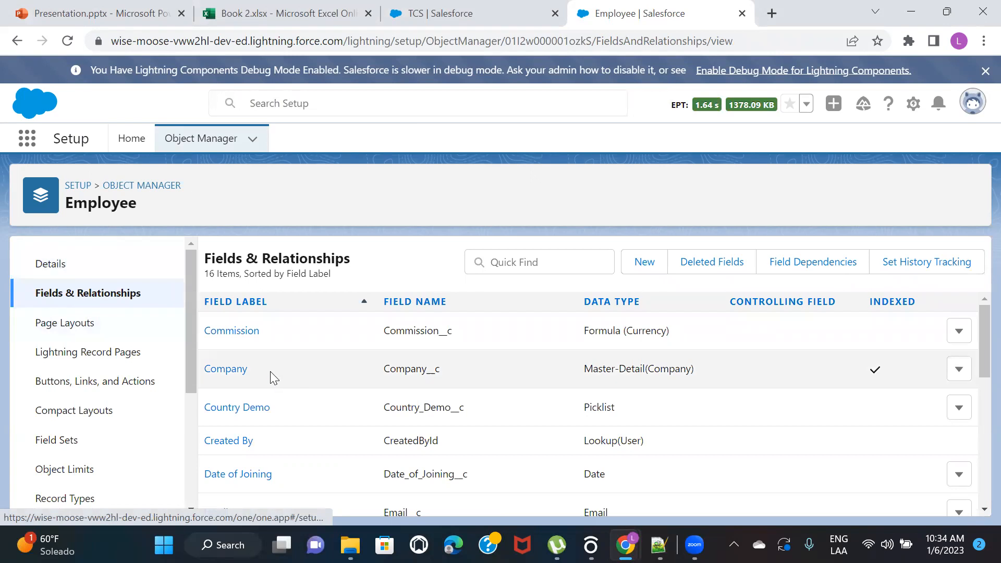
Open the field type choices for the Employee object's Company field through its edit form, and switch back to the PowerPoint presentation
left_click(216, 377)
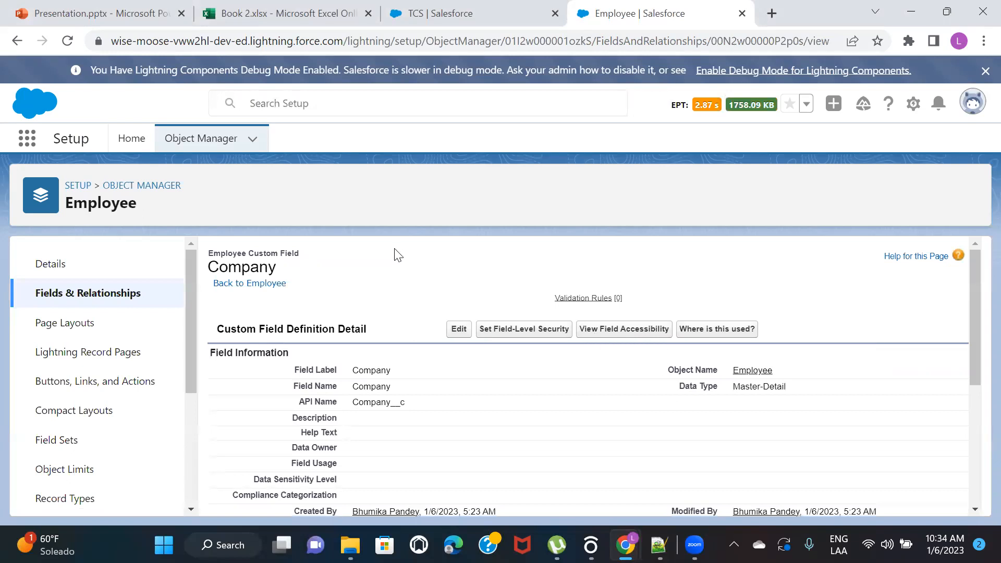
left_click(66, 42)
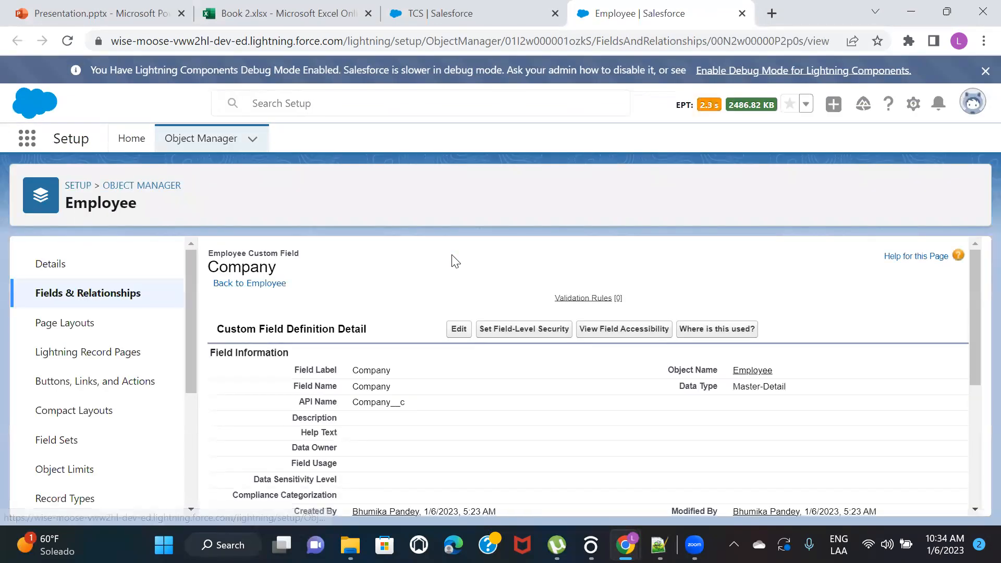
left_click(459, 329)
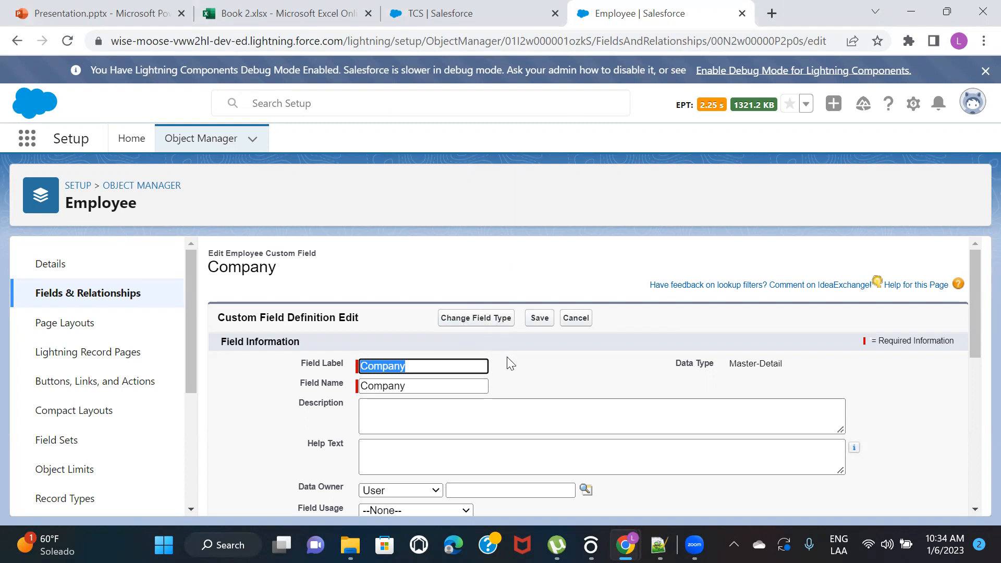
left_click(483, 319)
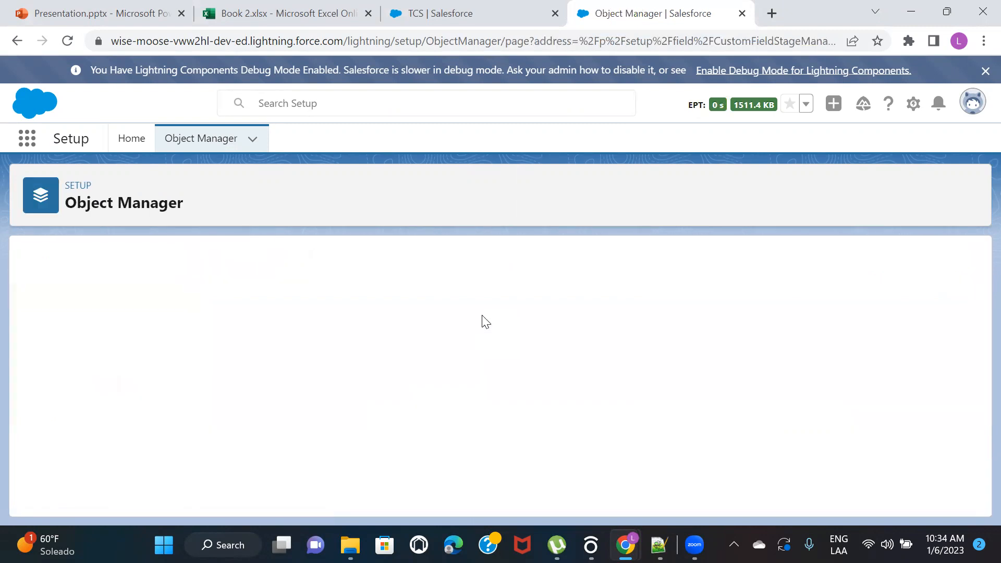
scroll(482, 319, "down", 2)
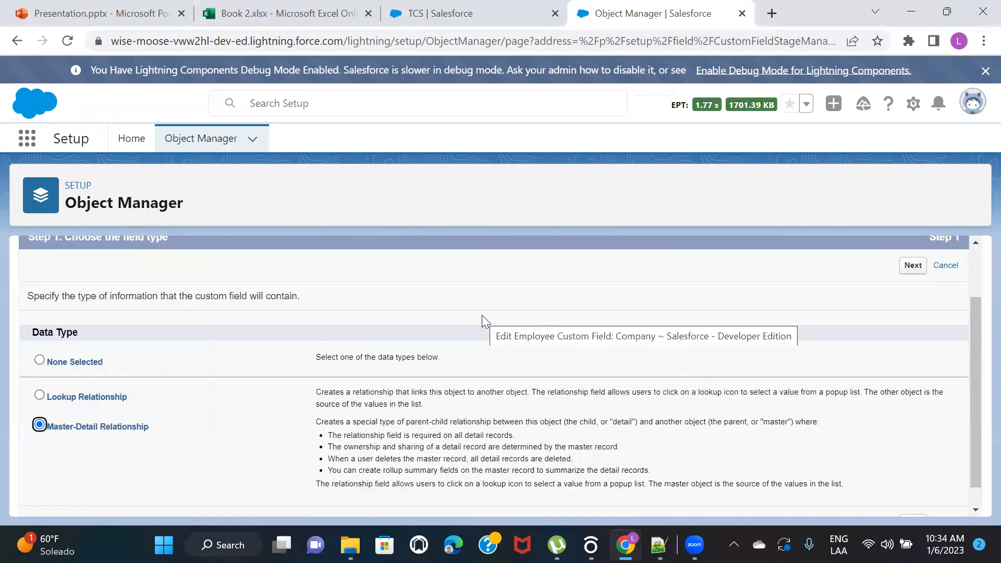
scroll(614, 384, "up", 1)
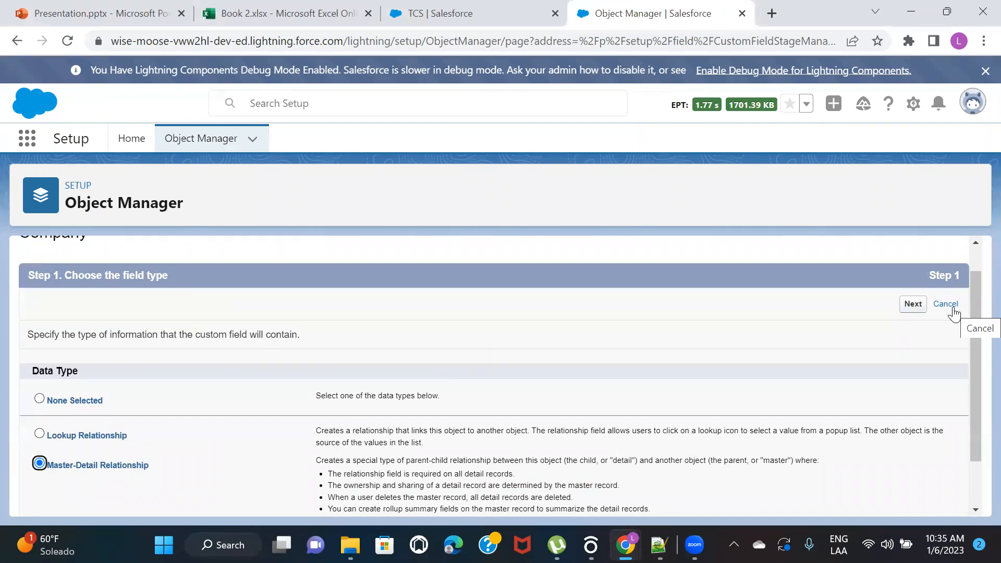
left_click(60, 15)
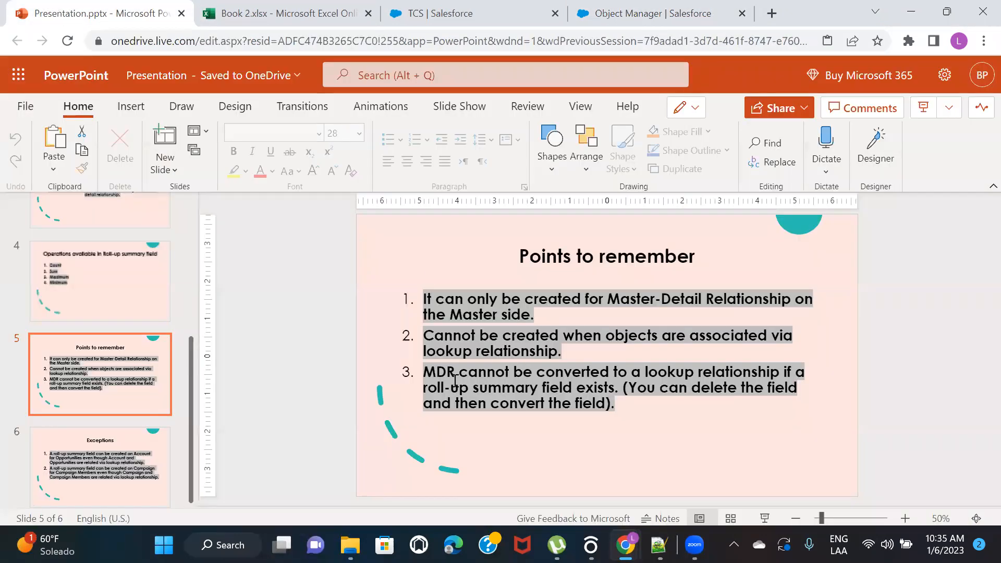
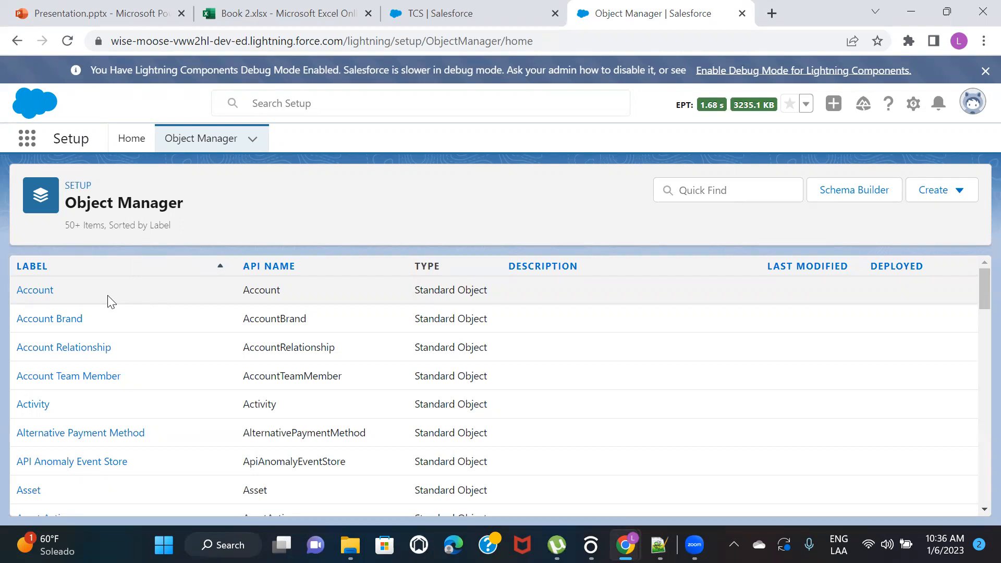
Find the Contact object in Object Manager by searching for "con" and check the Account Name field's data type in Fields & Relationships
left_click(703, 197)
type("con")
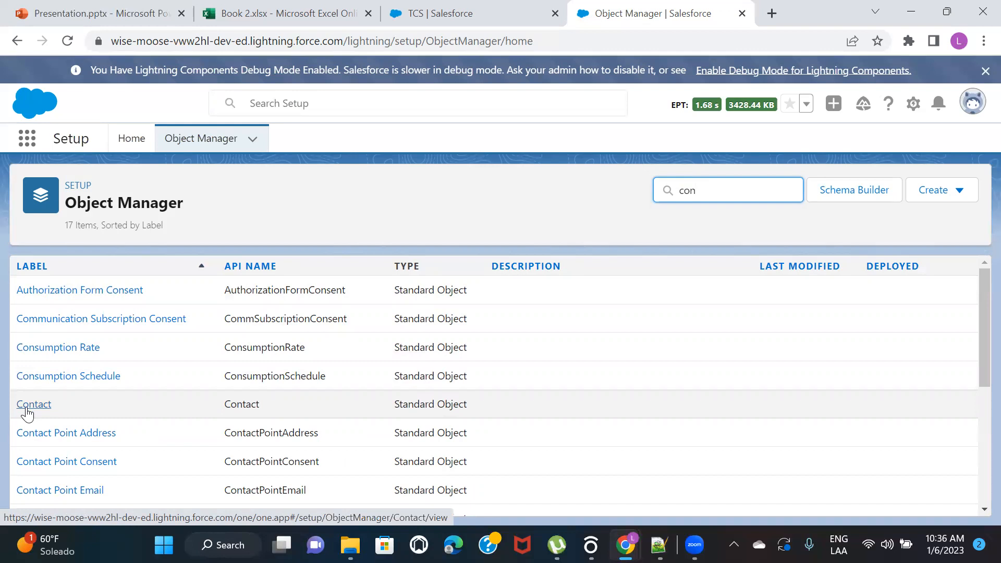
left_click(26, 409)
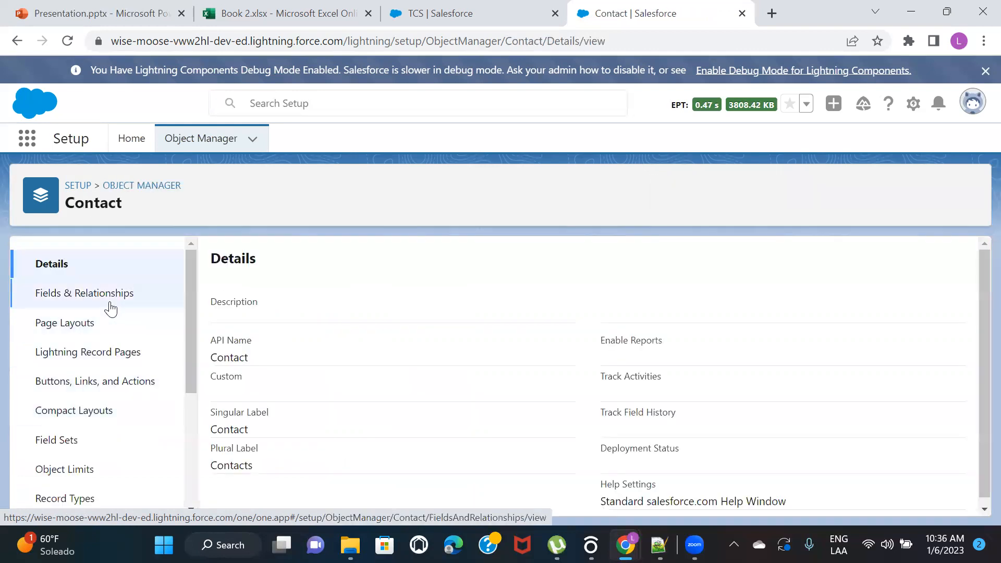
left_click(111, 306)
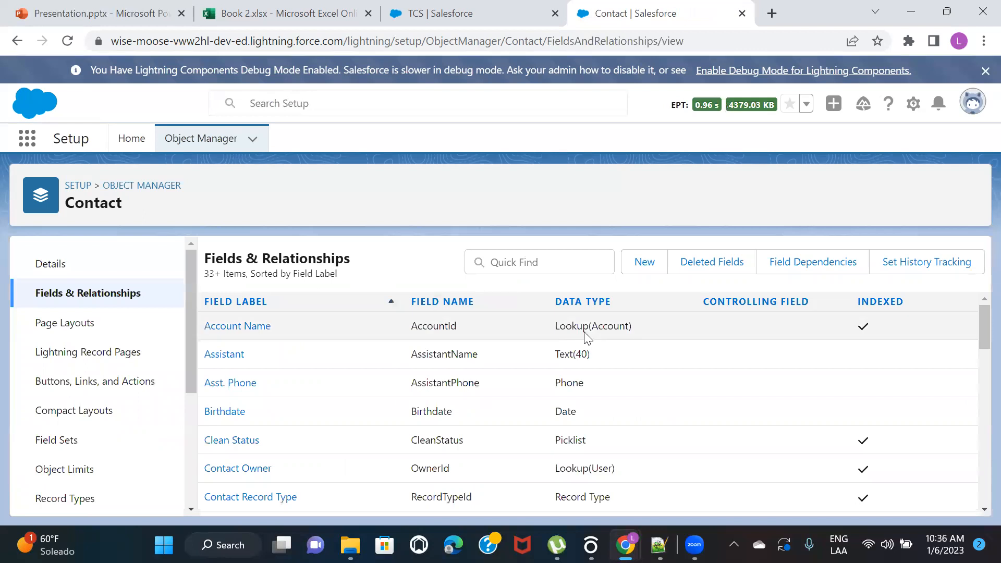
left_click_drag(560, 327, 643, 328)
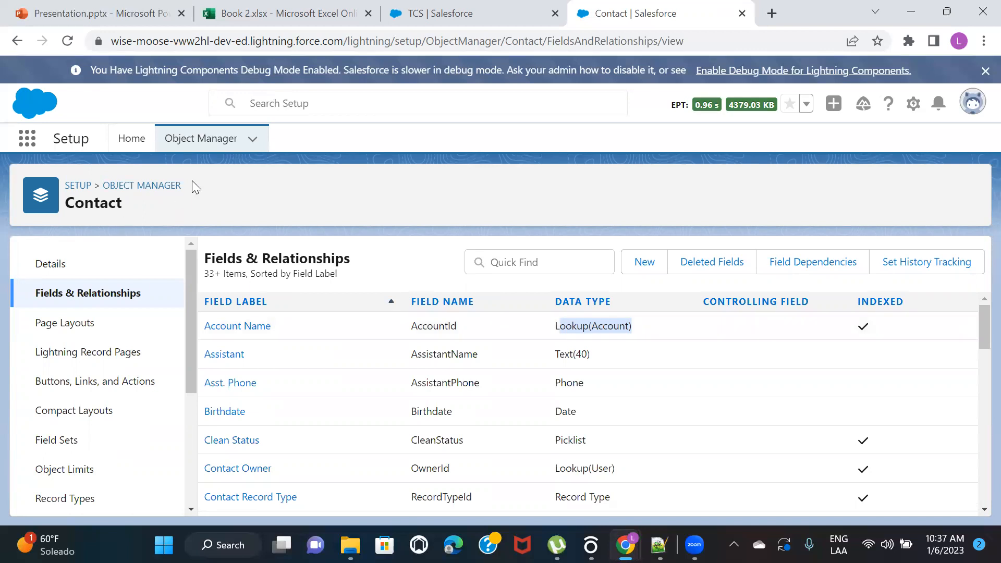
Start a new custom field on the Account object with Roll-Up Summary as its data type
left_click(130, 194)
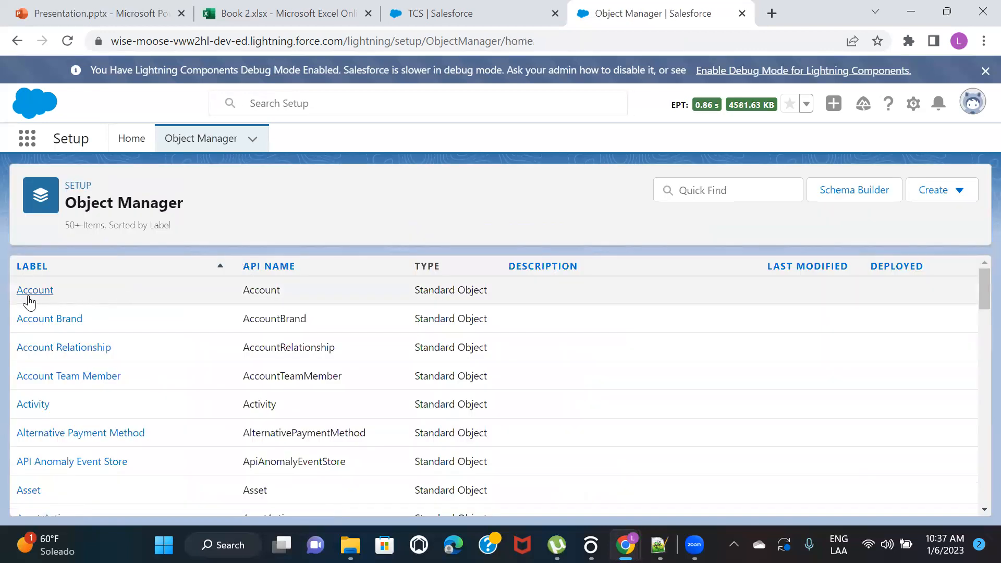
left_click(27, 292)
left_click(111, 303)
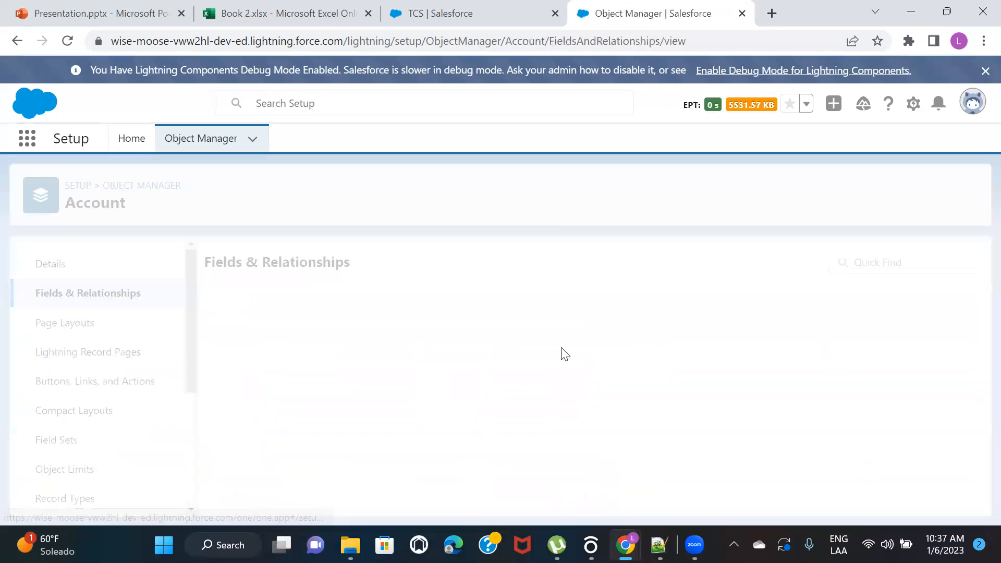
left_click(644, 262)
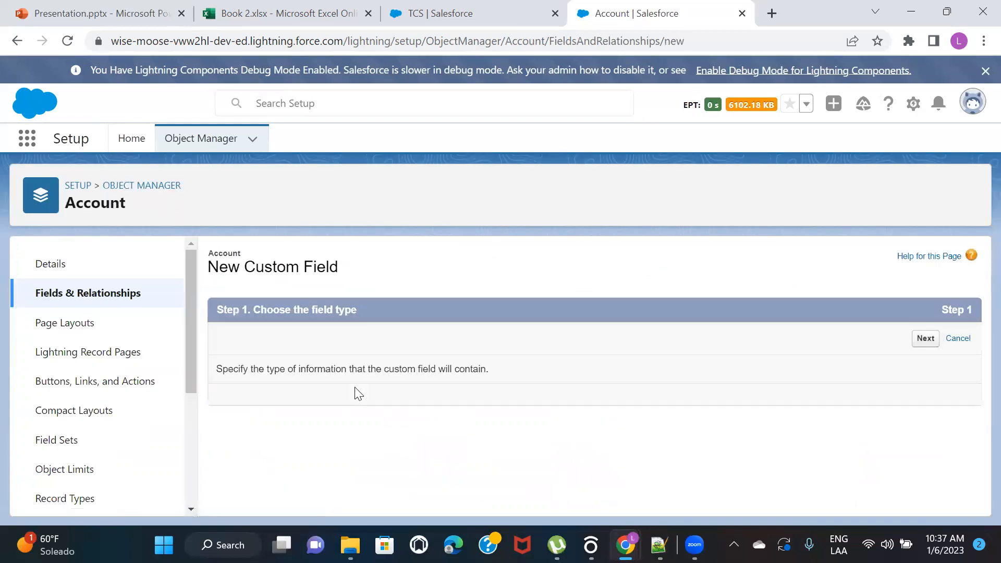
scroll(355, 394, "down", 3)
left_click(273, 394)
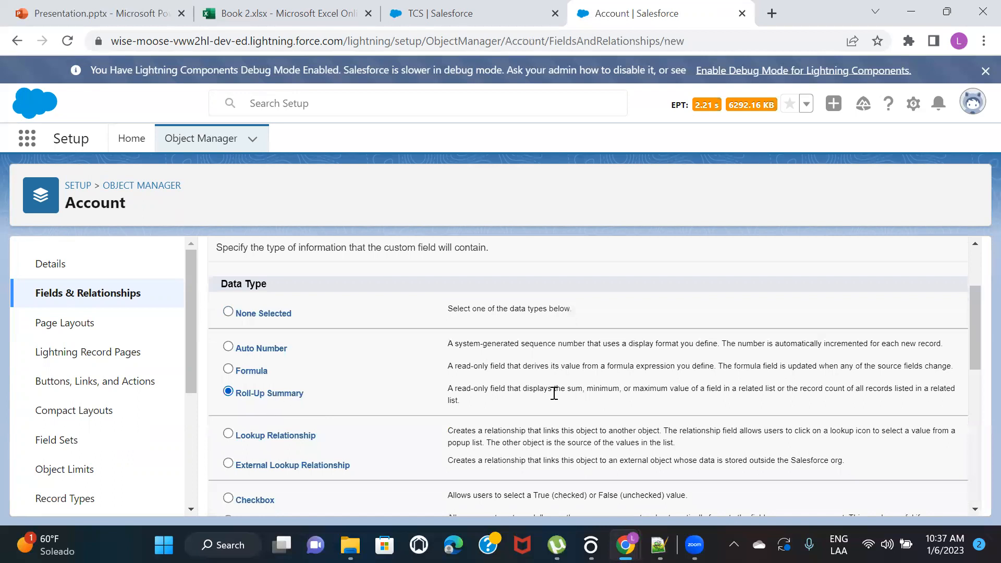
scroll(573, 396, "up", 2)
left_click(912, 320)
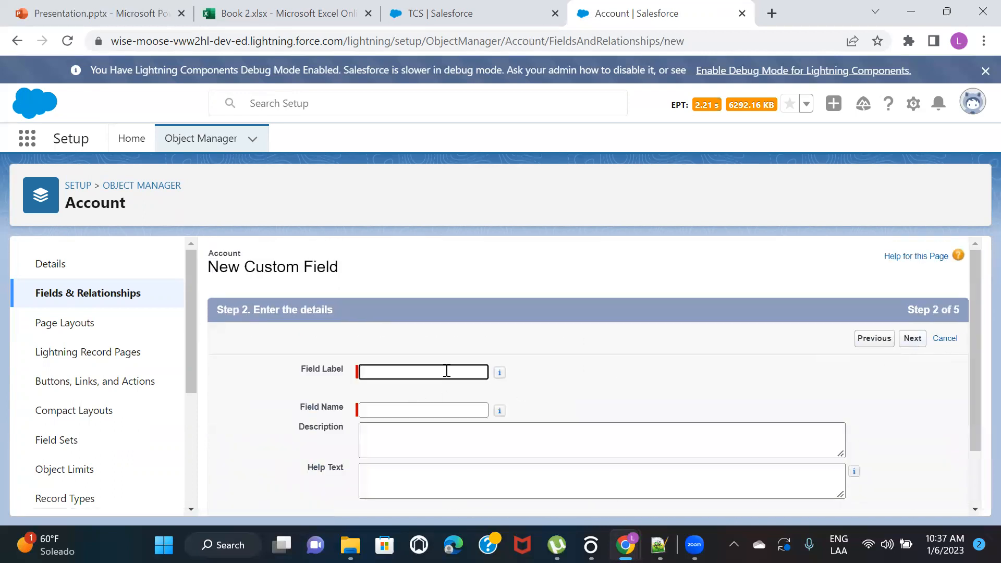
Label the new Account roll-up summary field Contacts Count and check which objects are available to summarize
type("Contacts Count")
left_click(559, 369)
left_click(920, 338)
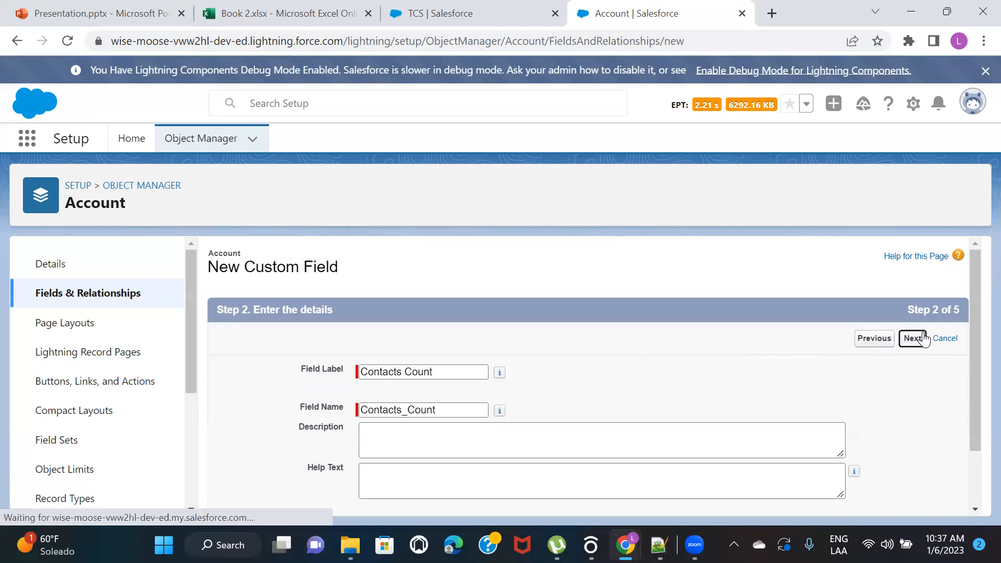
left_click(421, 407)
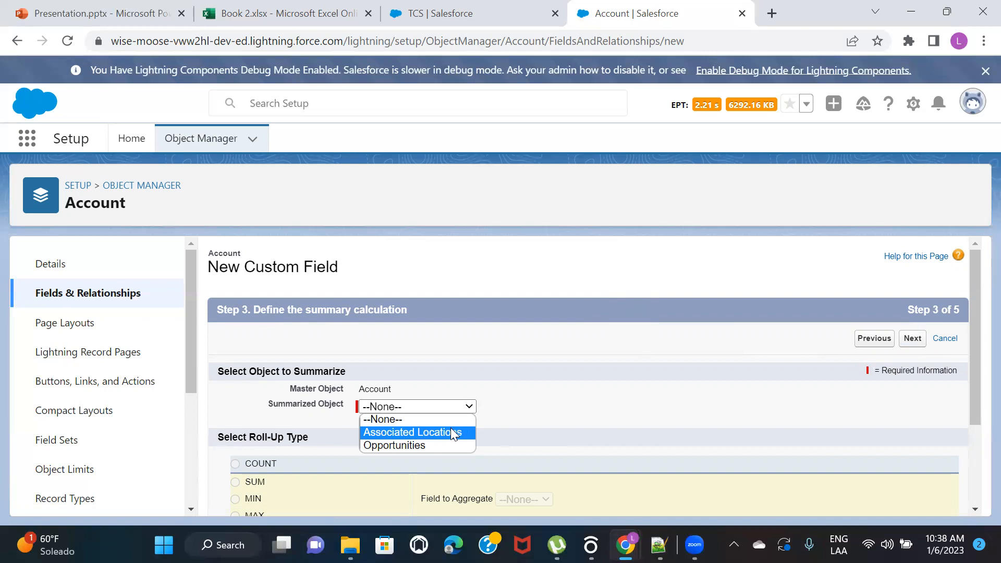
left_click(577, 293)
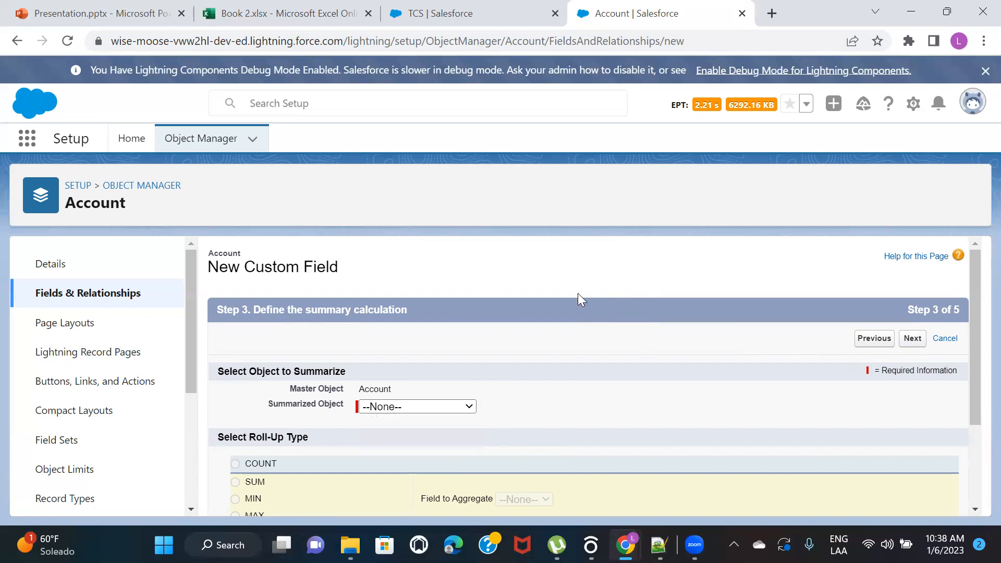
Search Object Manager for "opp", check the data type of the Opportunity object's Account Name field, and switch back to the PowerPoint presentation
left_click(152, 188)
left_click(729, 180)
type("opp")
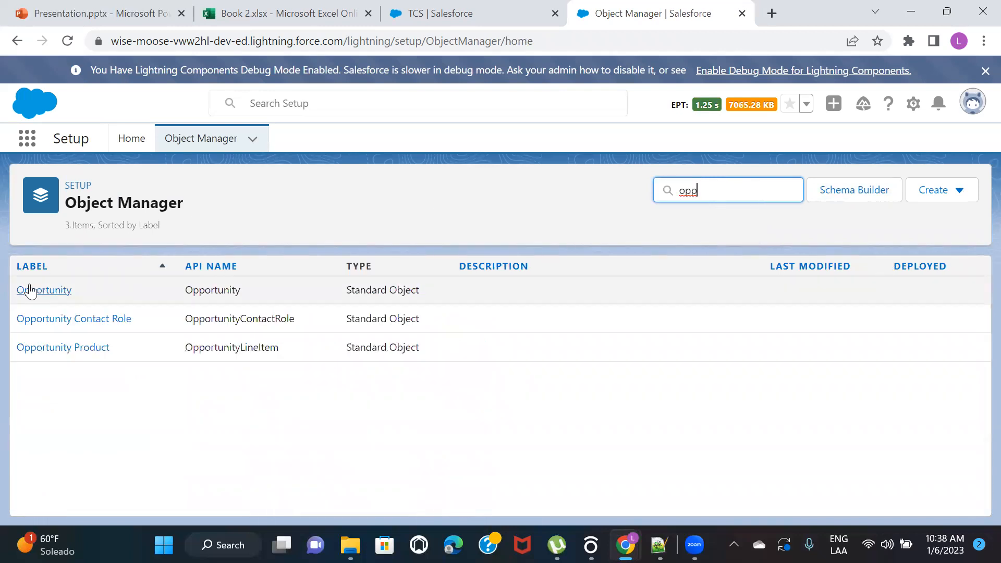
left_click(30, 290)
left_click(126, 294)
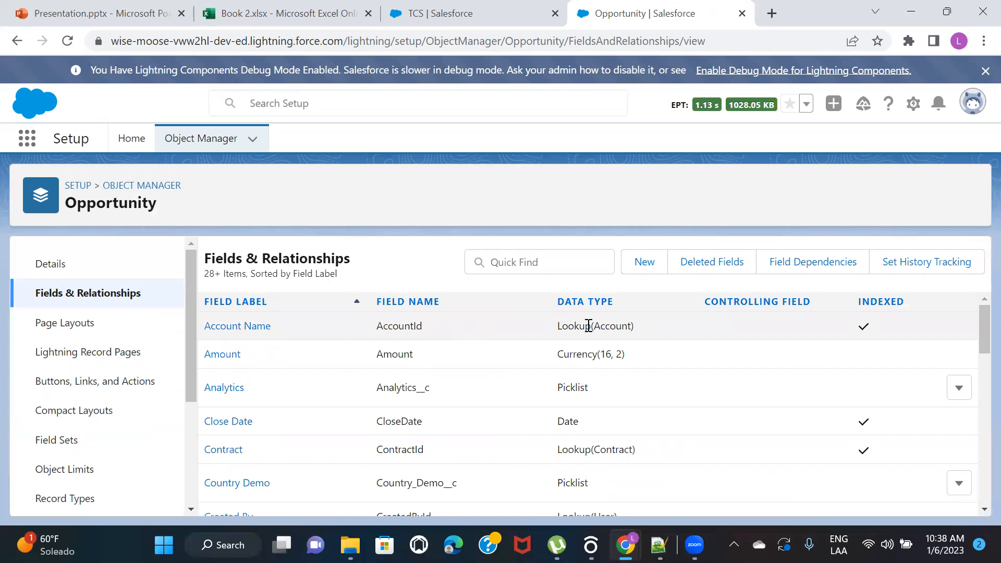
left_click_drag(557, 325, 654, 327)
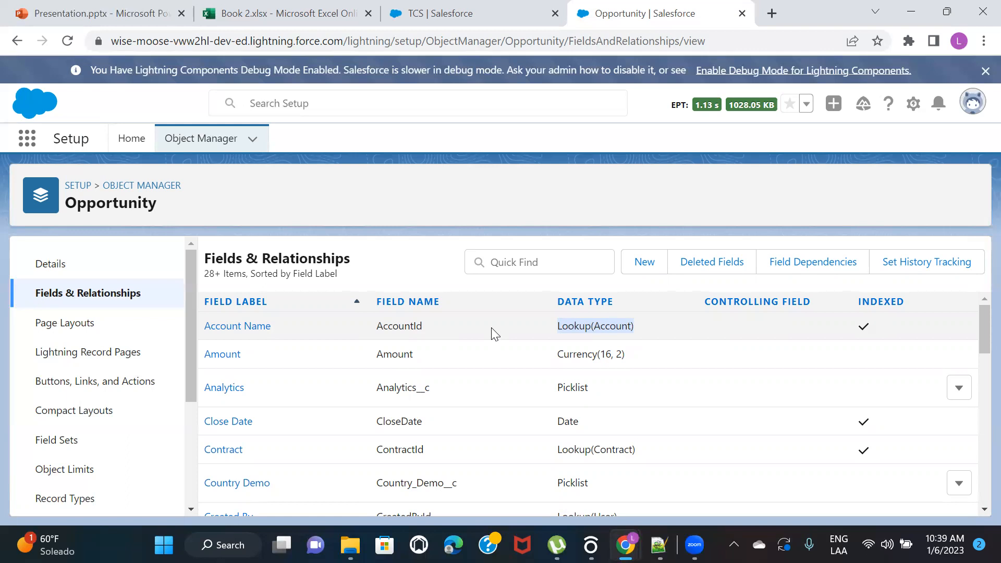
left_click(55, 12)
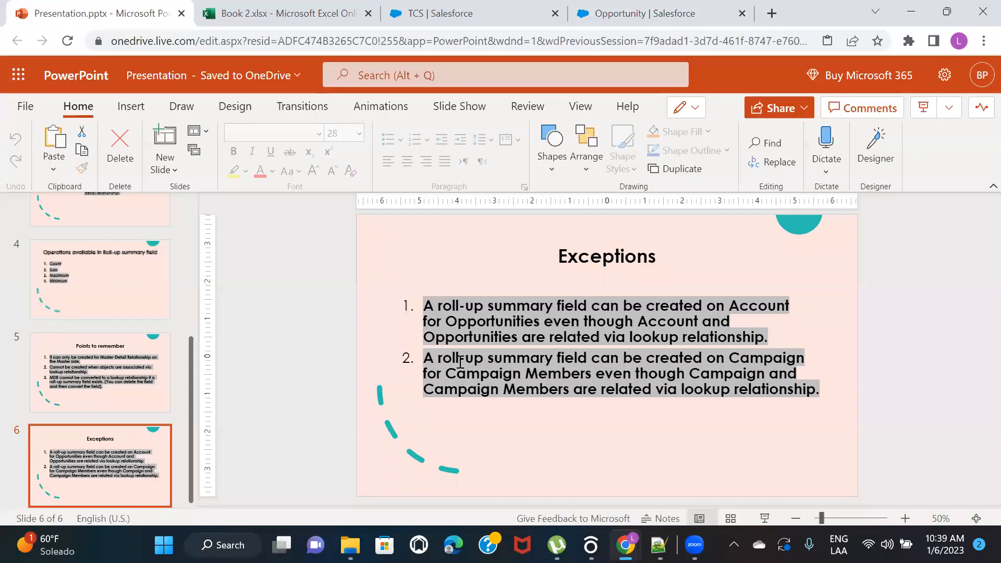